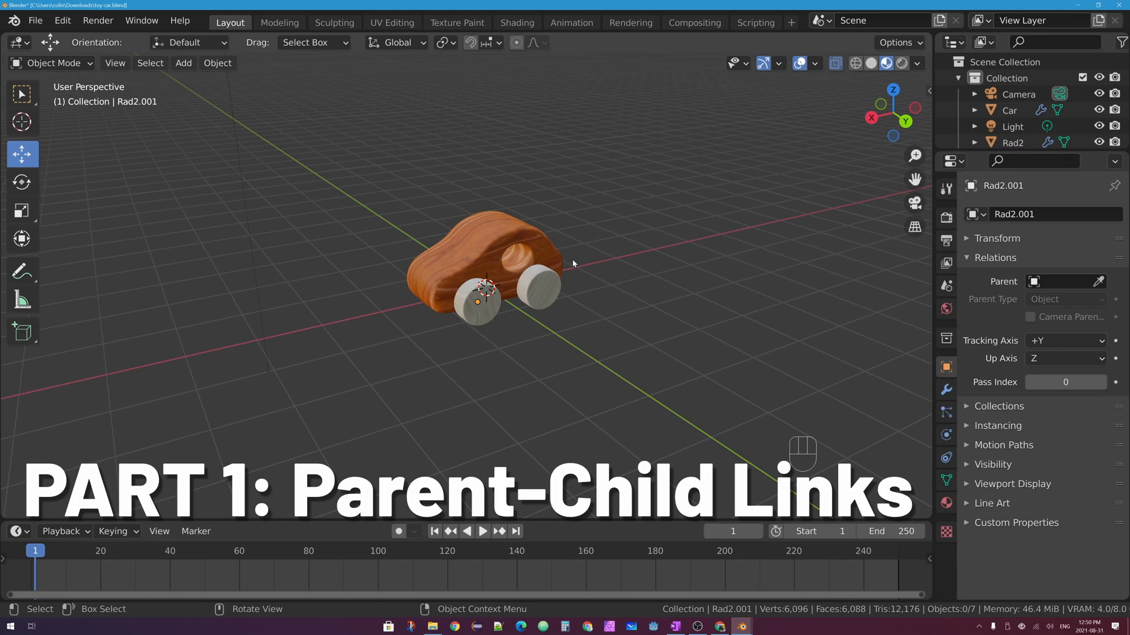
# Raise the wooden car body straight up along Z, clear of its four wheels
pyautogui.scroll(4, 565, 259)
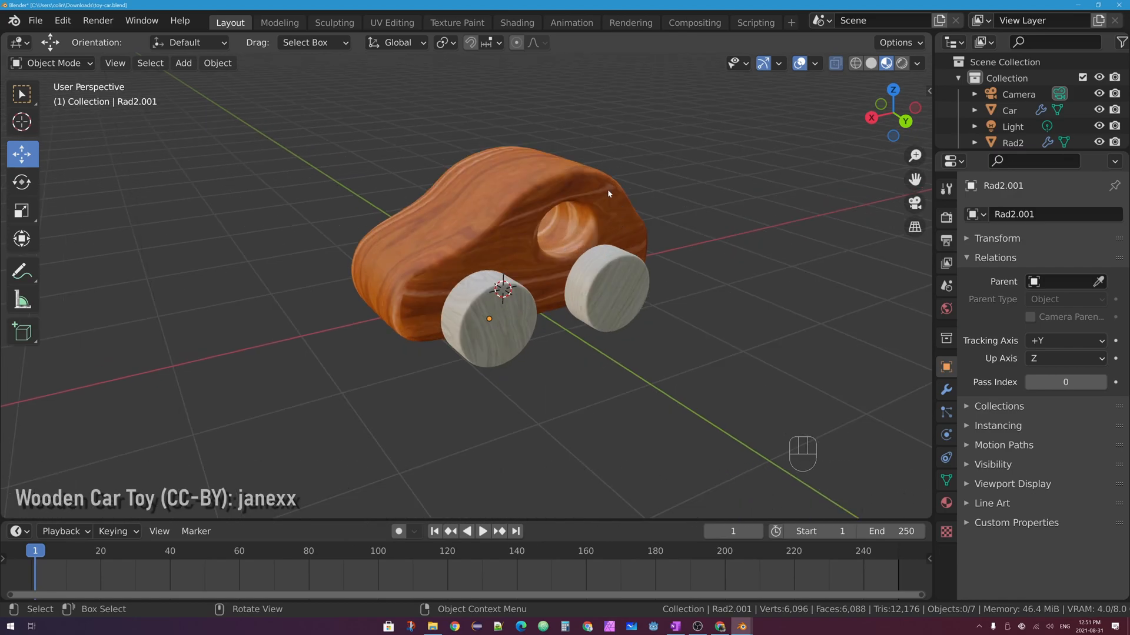
pyautogui.moveTo(455, 208); pyautogui.dragTo(356, 261, button='middle')
pyautogui.scroll(-3, 421, 248)
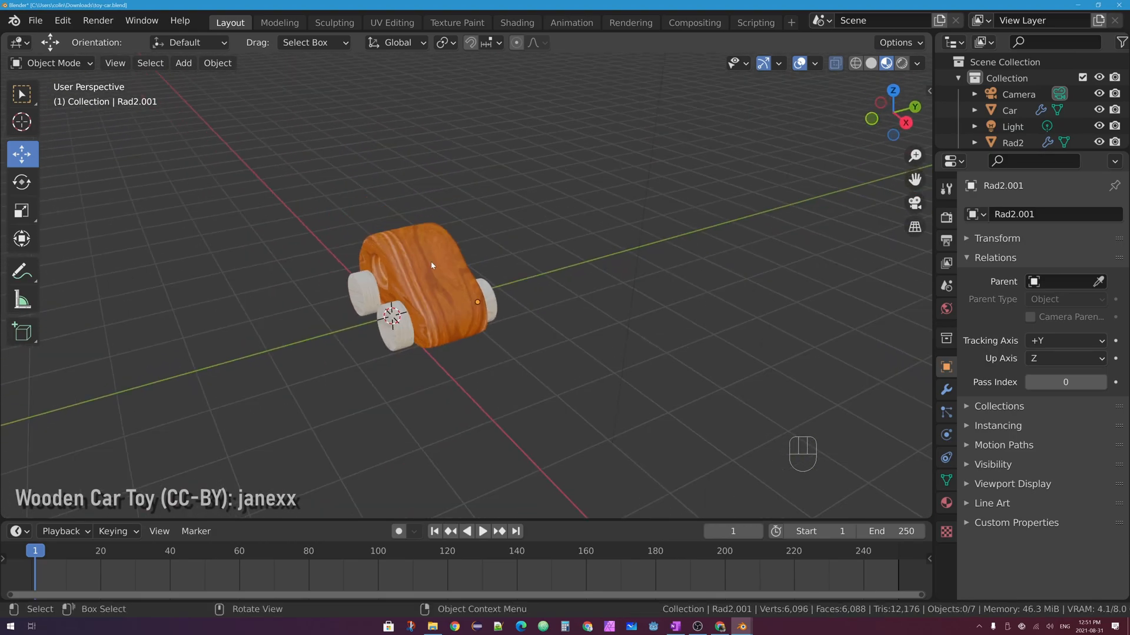
pyautogui.click(431, 253)
pyautogui.moveTo(419, 226); pyautogui.dragTo(408, 142)
pyautogui.moveTo(481, 290); pyautogui.dragTo(522, 266, button='middle')
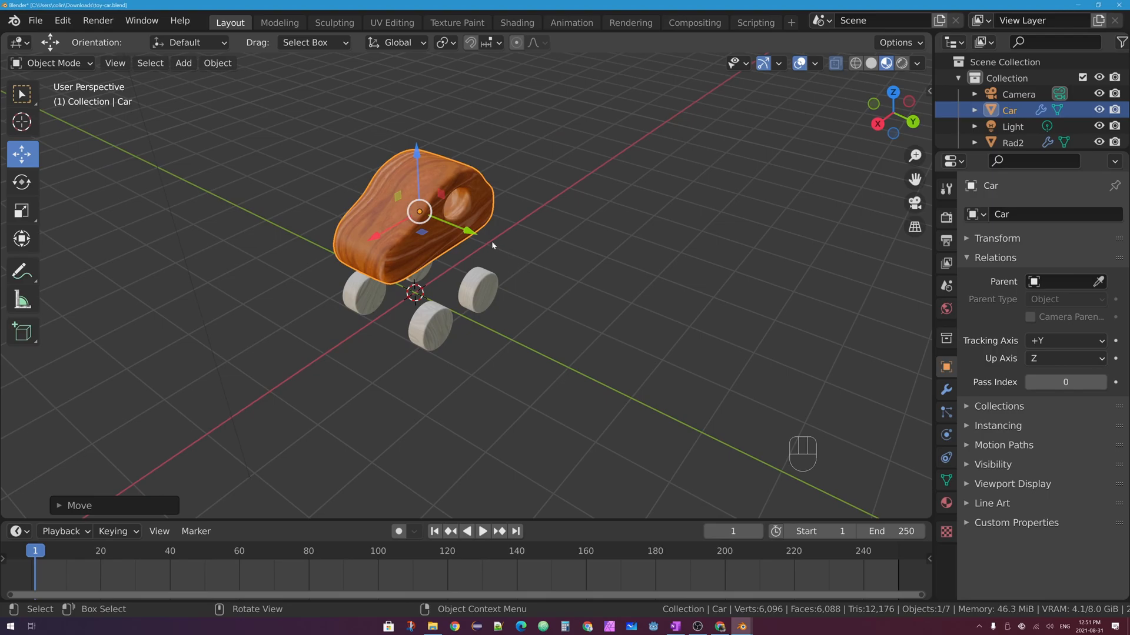
pyautogui.scroll(-2, 502, 232)
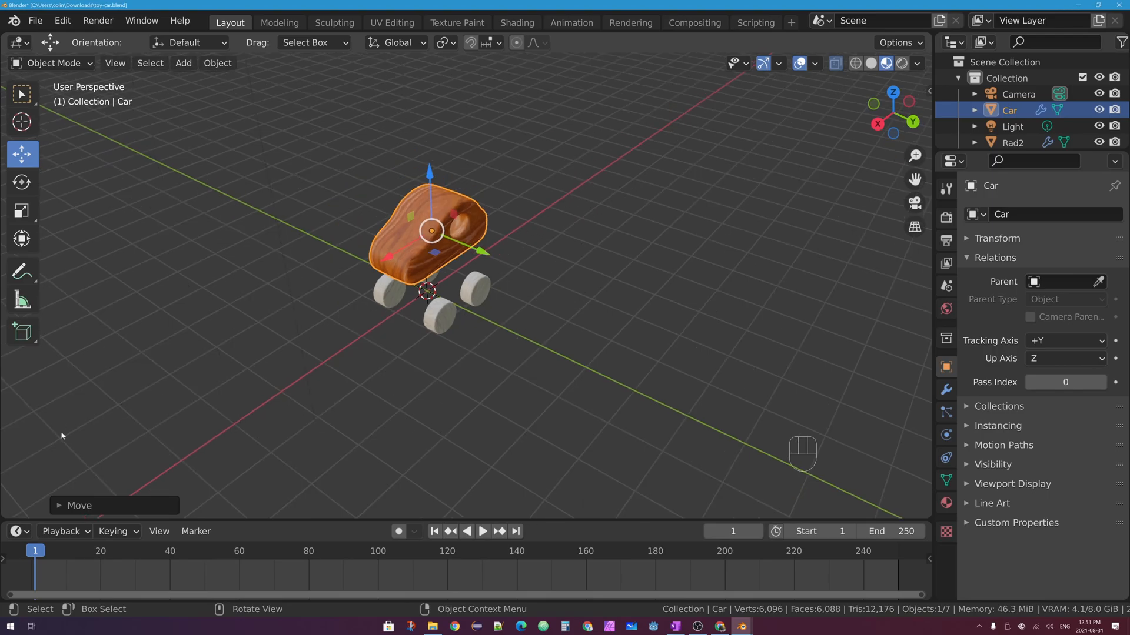
pyautogui.keyDown('shift'); pyautogui.moveTo(225, 439); pyautogui.dragTo(429, 312, button='middle'); pyautogui.keyUp('shift')
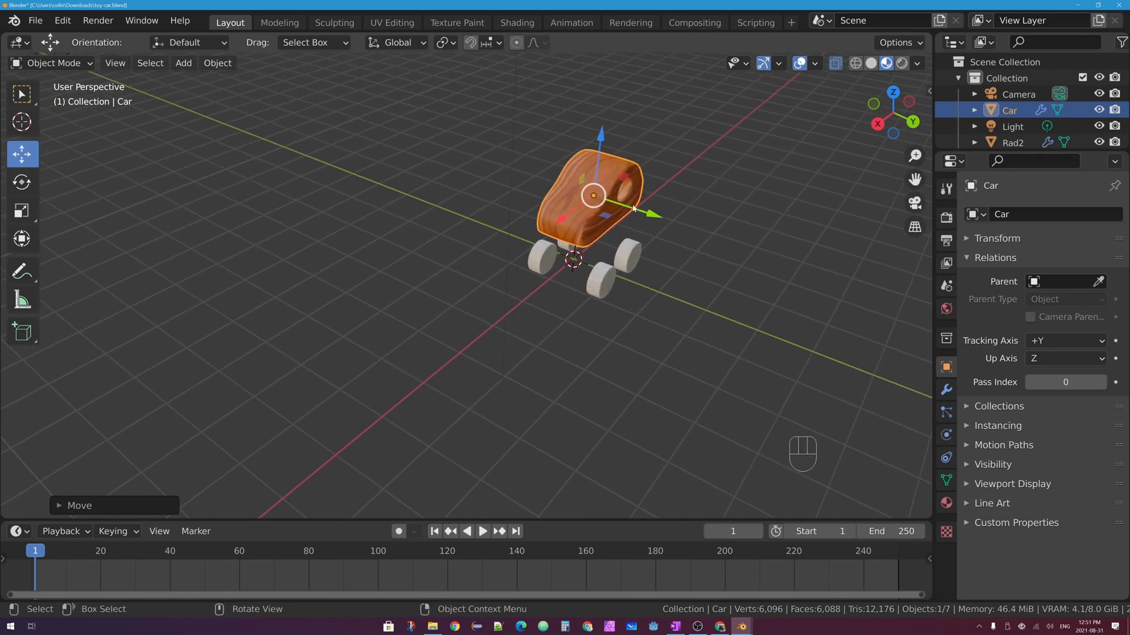
# Try shifting the Rad3 wheel freely, undo that move, and select another wheel and the car body in turn
pyautogui.click(627, 255)
pyautogui.moveTo(601, 280); pyautogui.dragTo(597, 284)
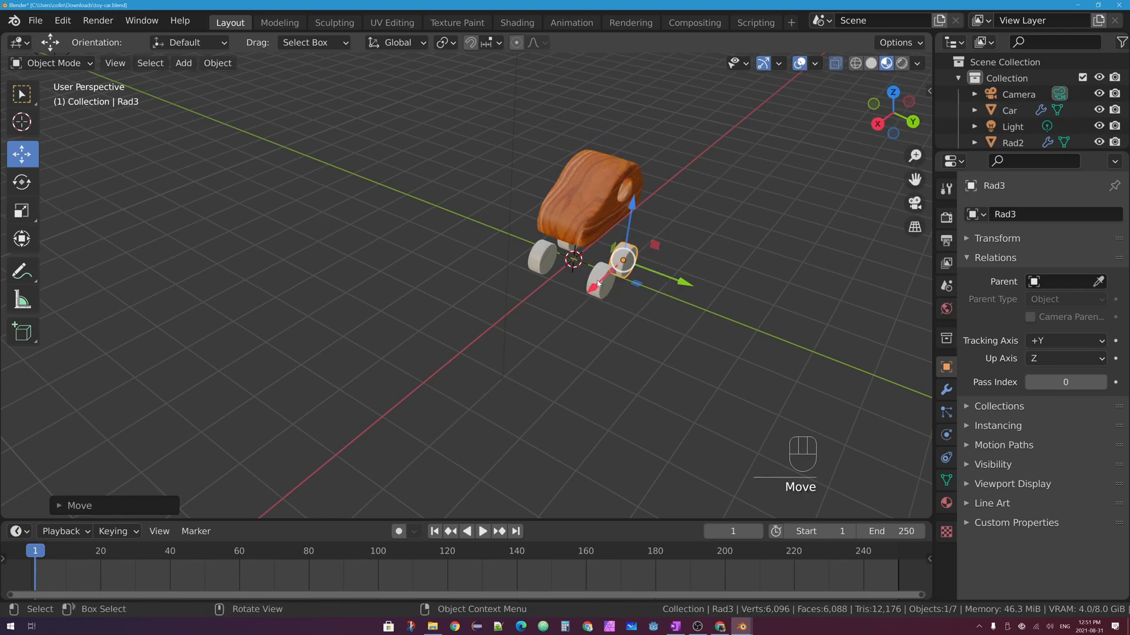
pyautogui.hotkey('ctrl', 'z')
pyautogui.click(598, 280)
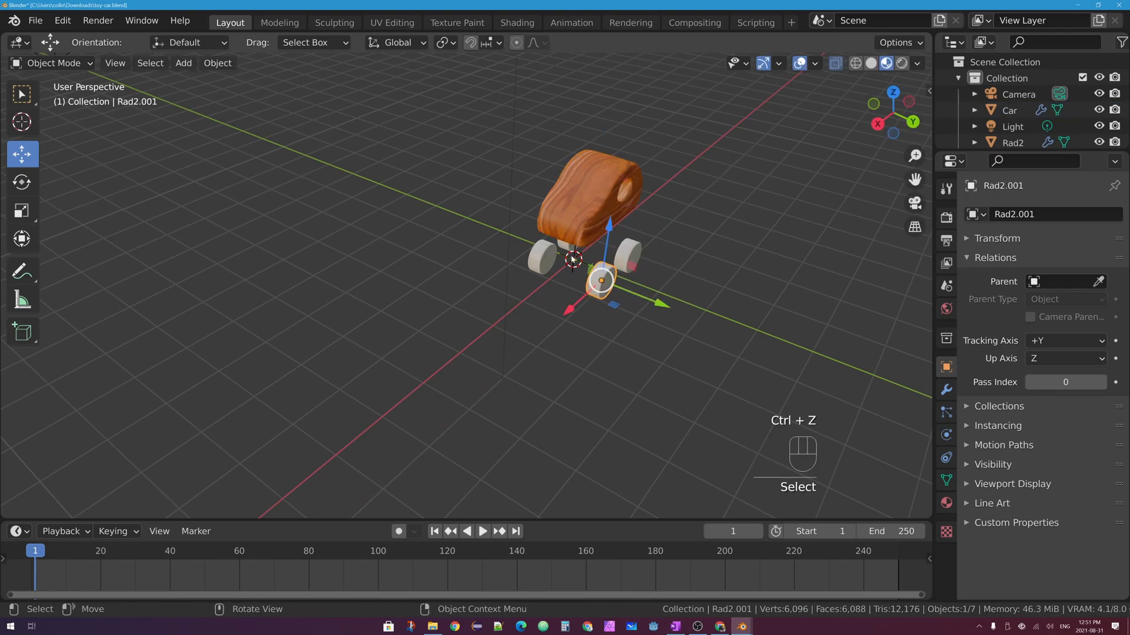
pyautogui.moveTo(631, 247); pyautogui.dragTo(557, 210, button='middle')
pyautogui.click(606, 231)
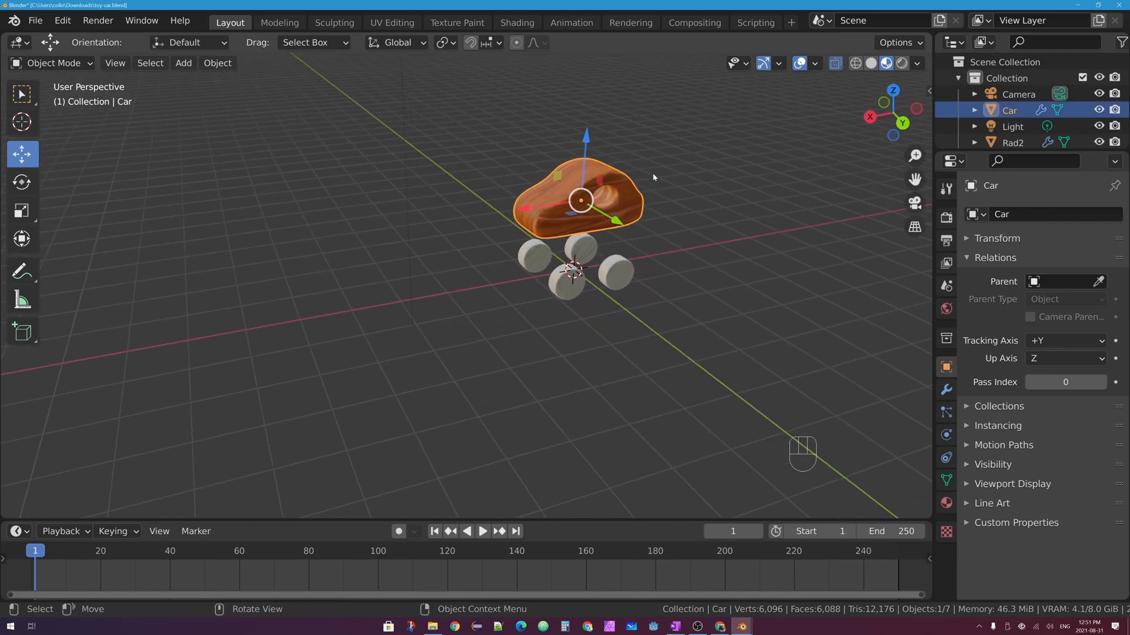
pyautogui.click(622, 263)
pyautogui.click(622, 188)
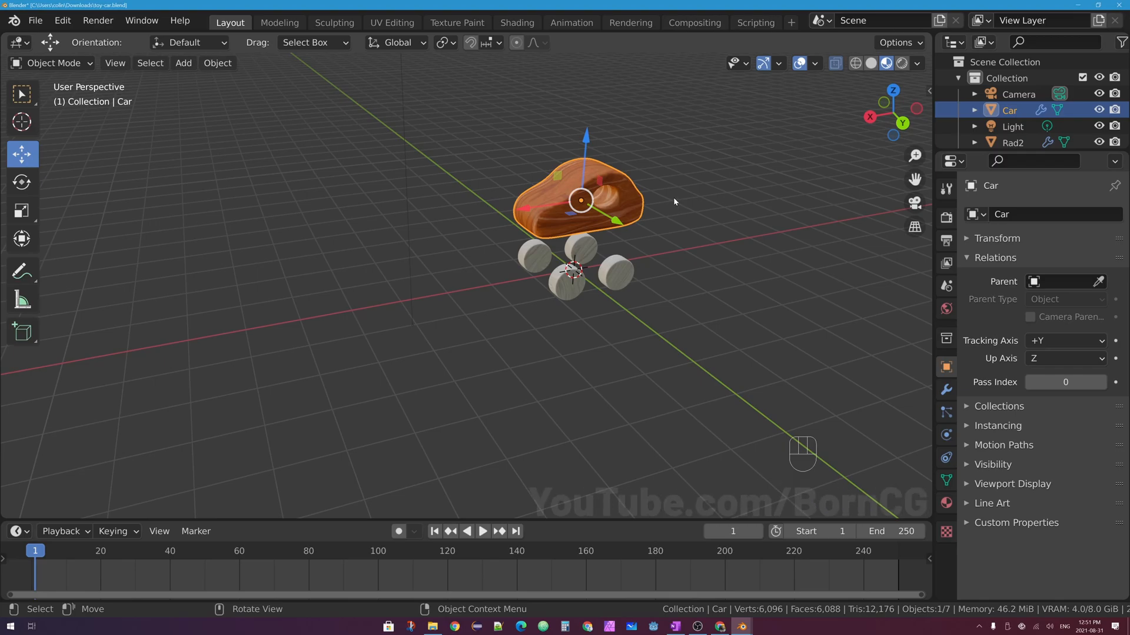
# Undo the lift of the car body
pyautogui.hotkey('ctrl', 'z')
pyautogui.hotkey('ctrl', 'z')
pyautogui.hotkey('ctrl', 'z')
pyautogui.hotkey('ctrl', 'z')
pyautogui.hotkey('ctrl', 'z')
pyautogui.hotkey('ctrl', 'z')
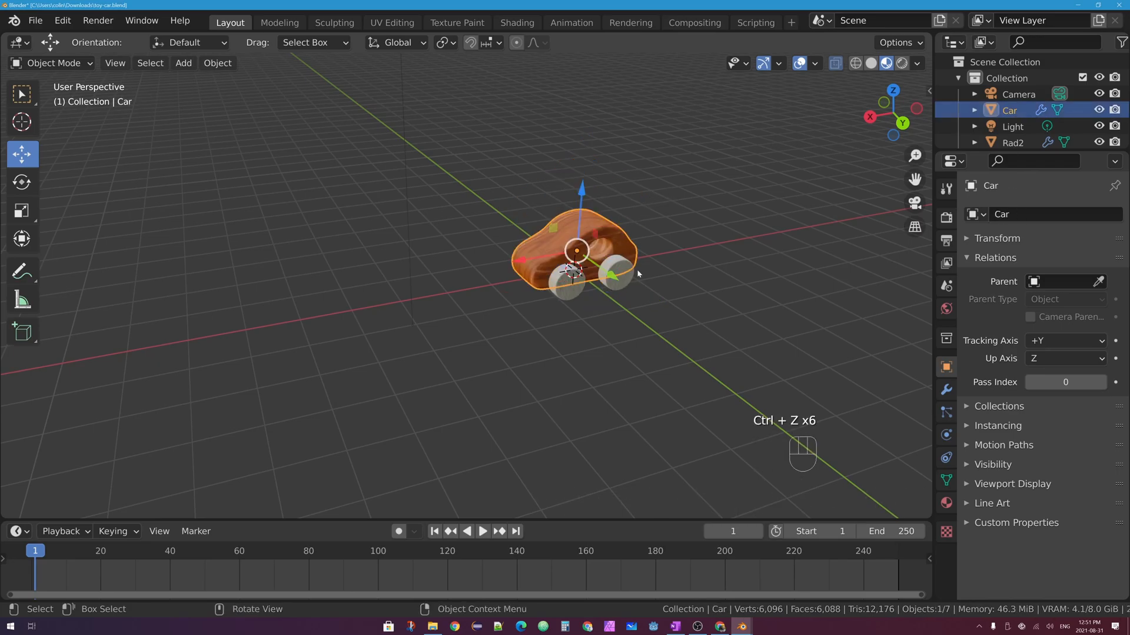
pyautogui.click(621, 277)
pyautogui.moveTo(621, 277); pyautogui.dragTo(633, 229, button='middle')
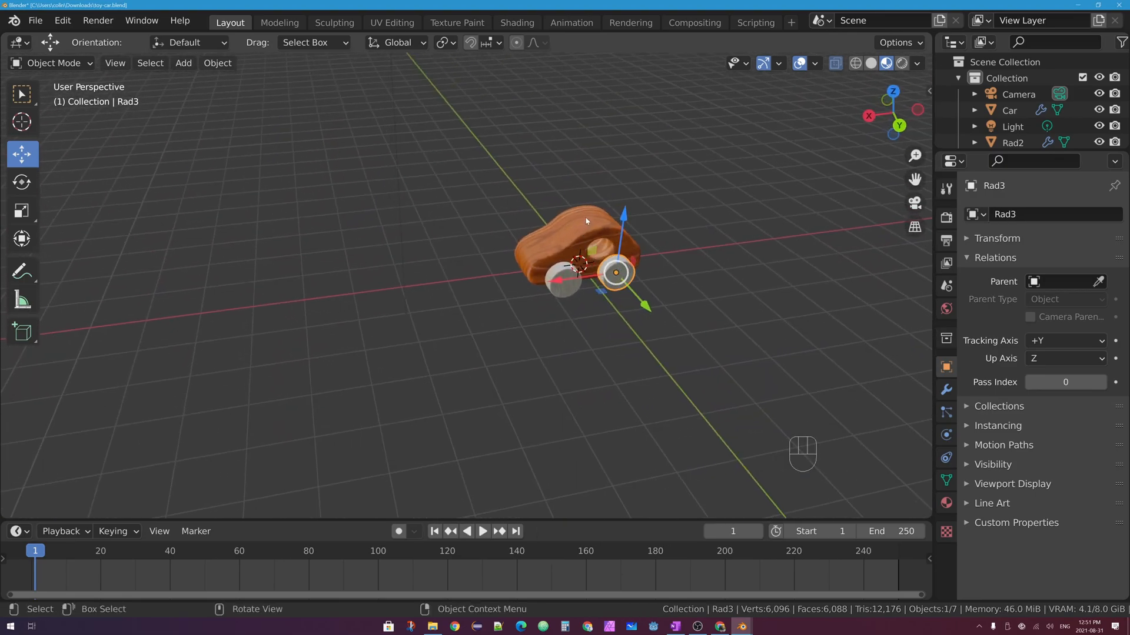
pyautogui.click(607, 285)
pyautogui.scroll(4, 644, 229)
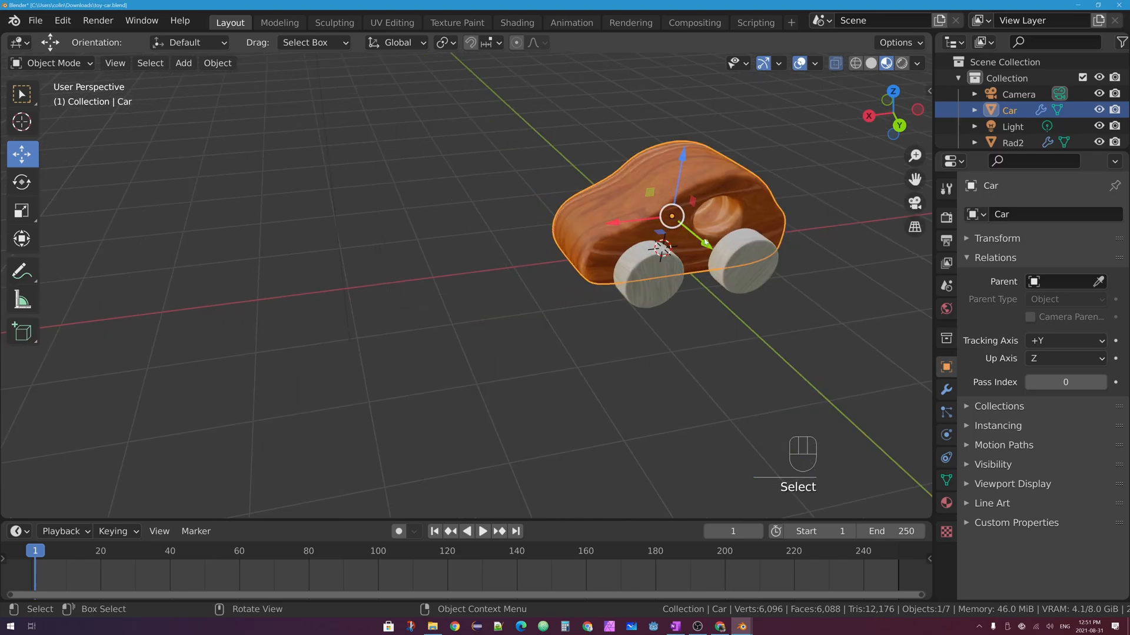
pyautogui.click(759, 281)
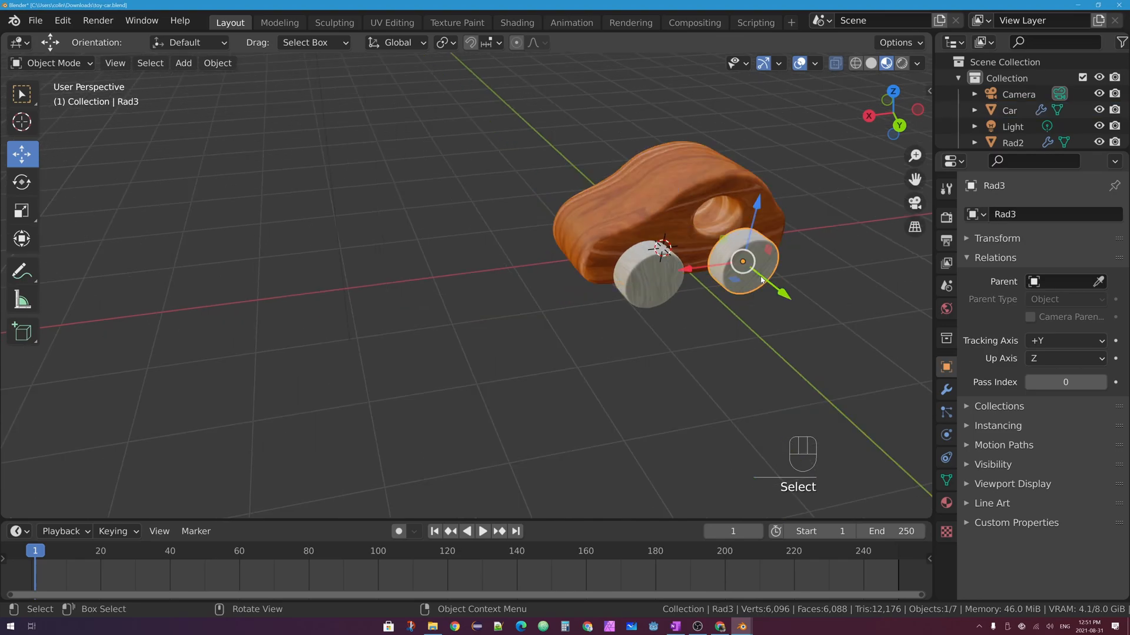
pyautogui.click(706, 190)
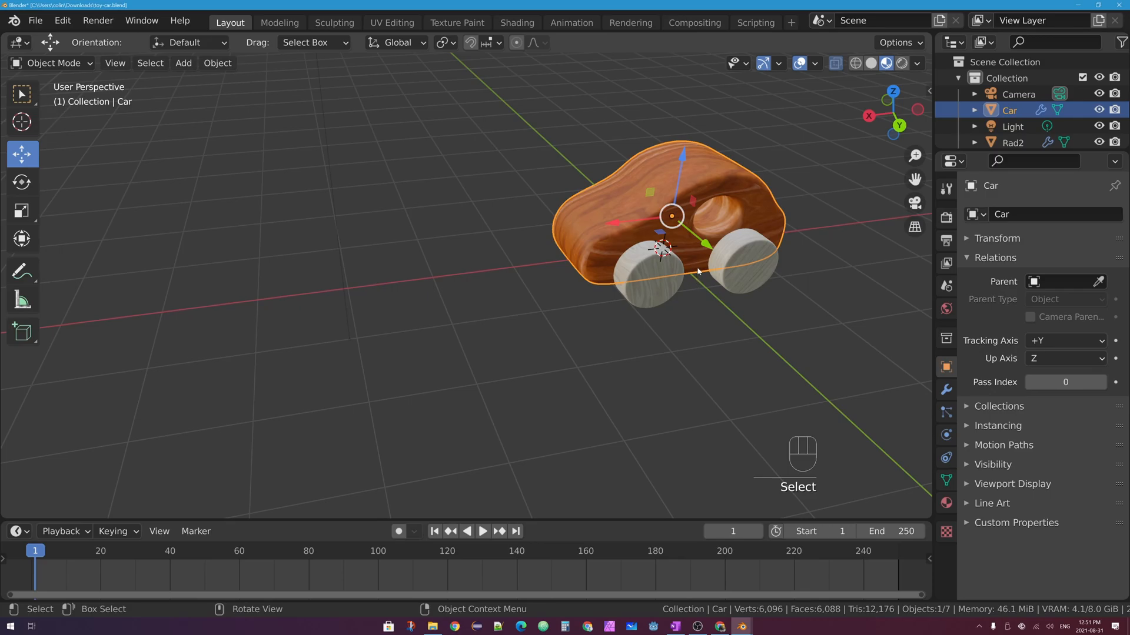
# Parent the Rad3 wheel to the car body with the Object option and expand the Make Parent settings
pyautogui.keyDown('shift'); pyautogui.moveTo(699, 272); pyautogui.dragTo(562, 302, button='middle'); pyautogui.keyUp('shift')
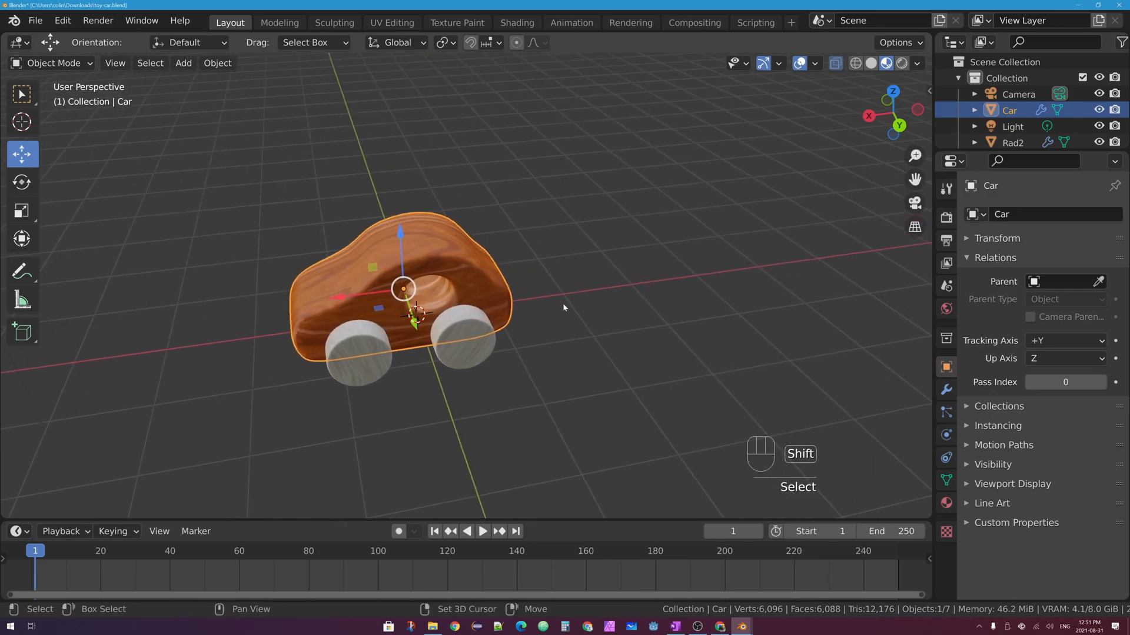
pyautogui.click(483, 352)
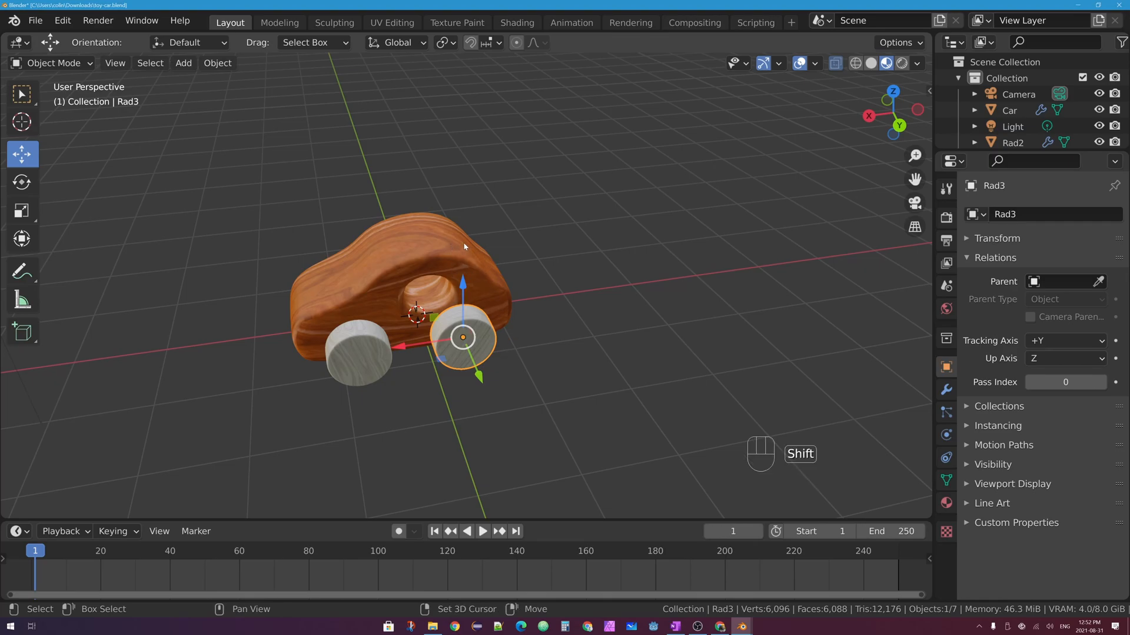
pyautogui.keyDown('shift'); pyautogui.click(439, 226); pyautogui.keyUp('shift')
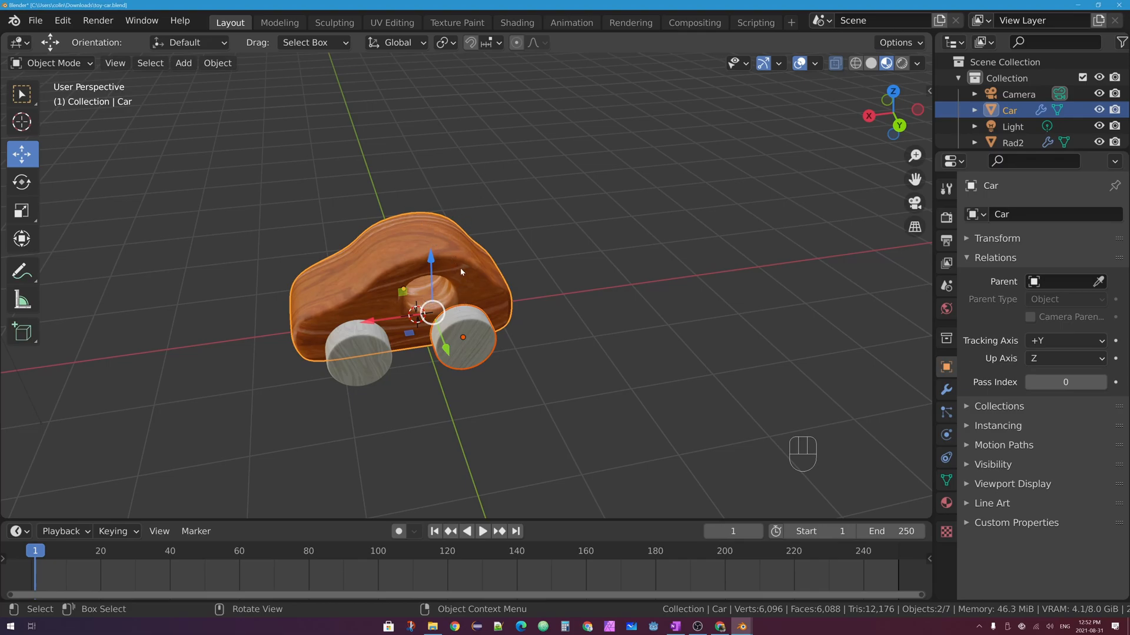
pyautogui.hotkey('ctrl', 'p')
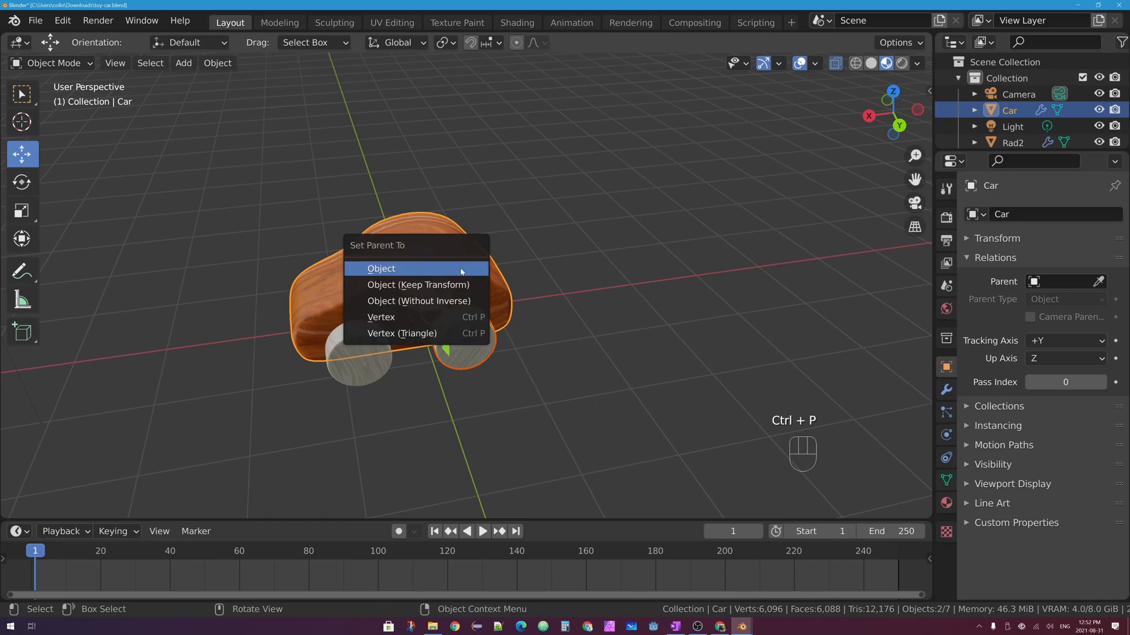
pyautogui.click(403, 269)
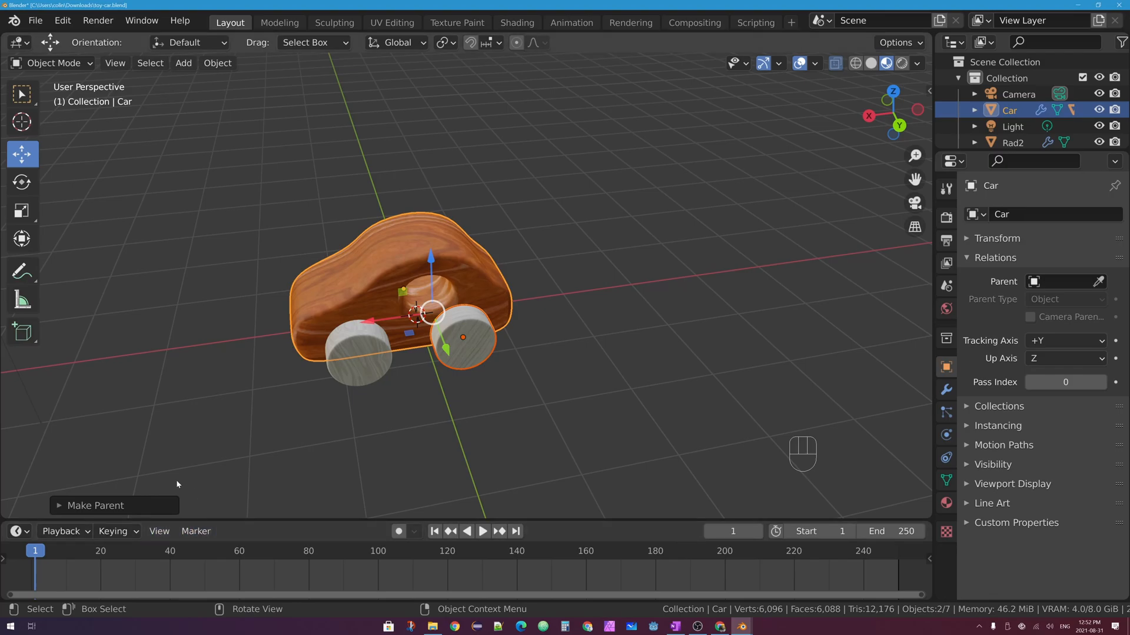
pyautogui.click(56, 506)
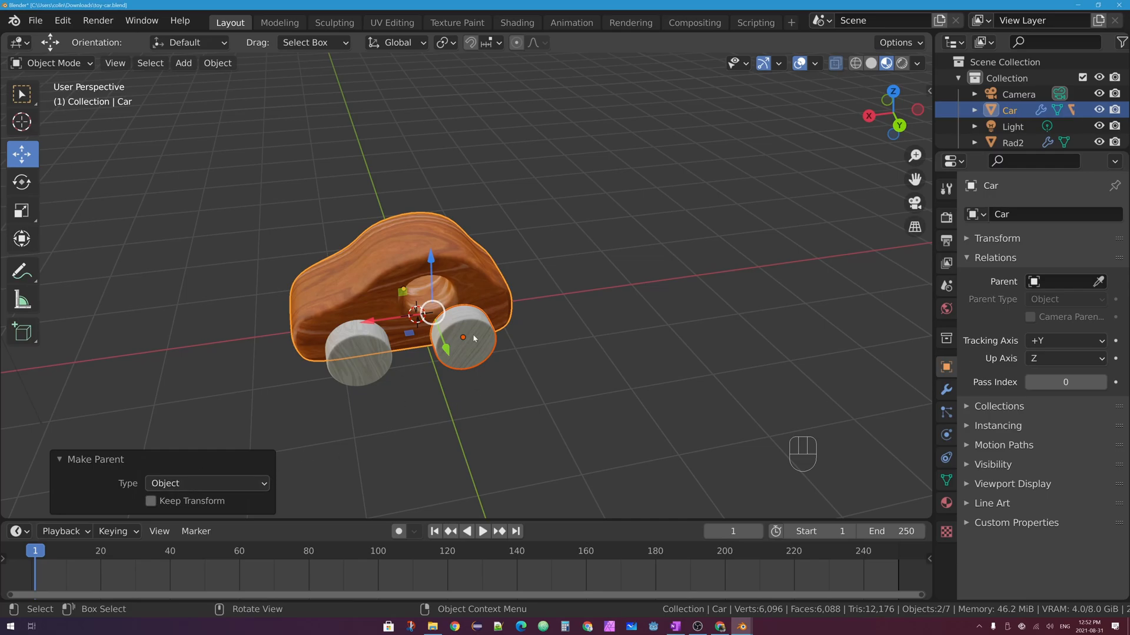
# Lift the car body along Z to test the Rad3 wheel's parent link, and undo the lift
pyautogui.click(375, 274)
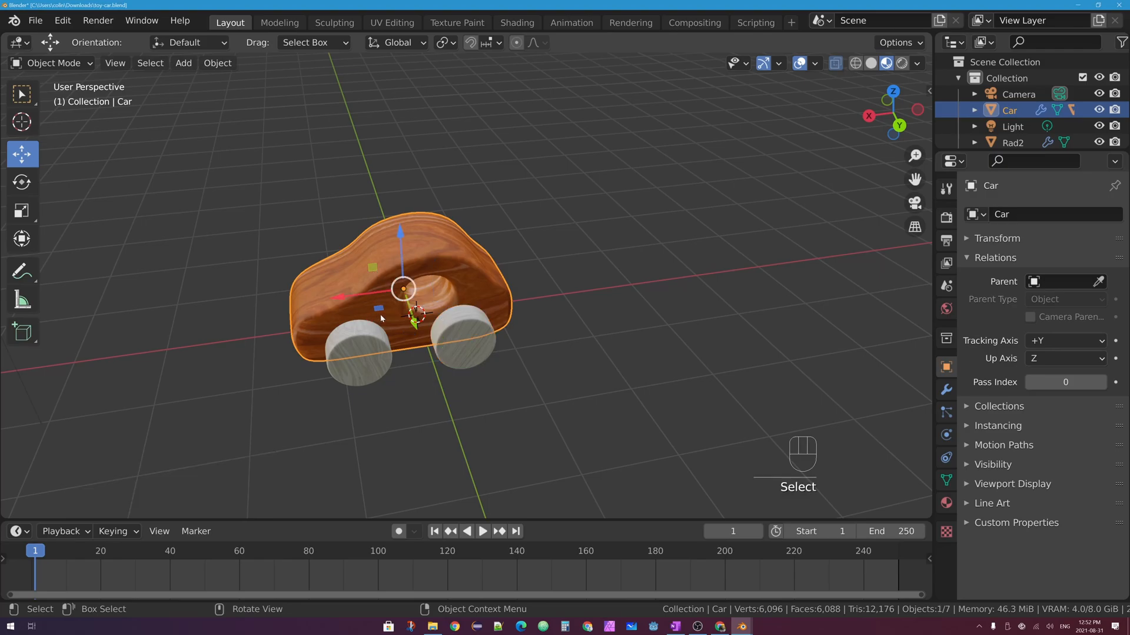
pyautogui.moveTo(401, 238); pyautogui.dragTo(392, 64)
pyautogui.click(467, 211)
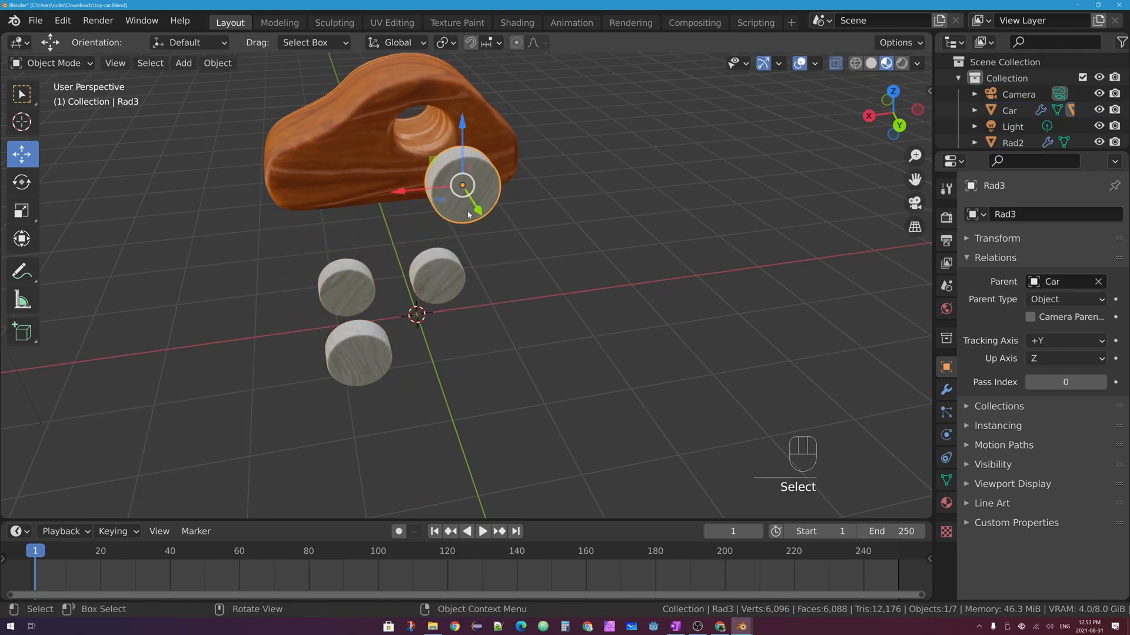
pyautogui.click(378, 135)
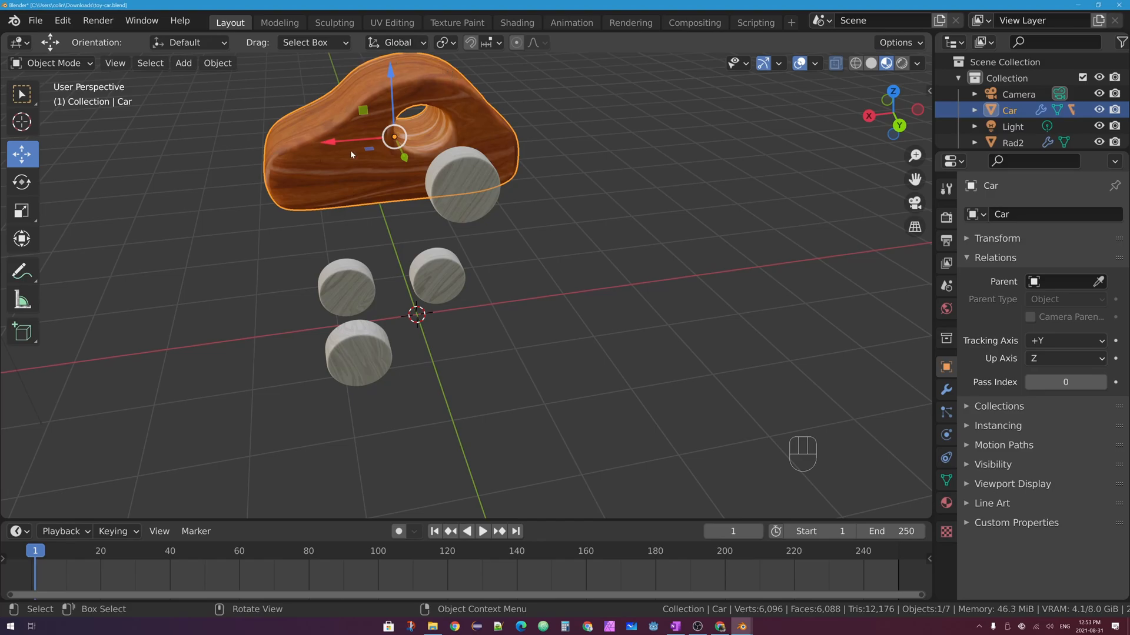
pyautogui.click(489, 200)
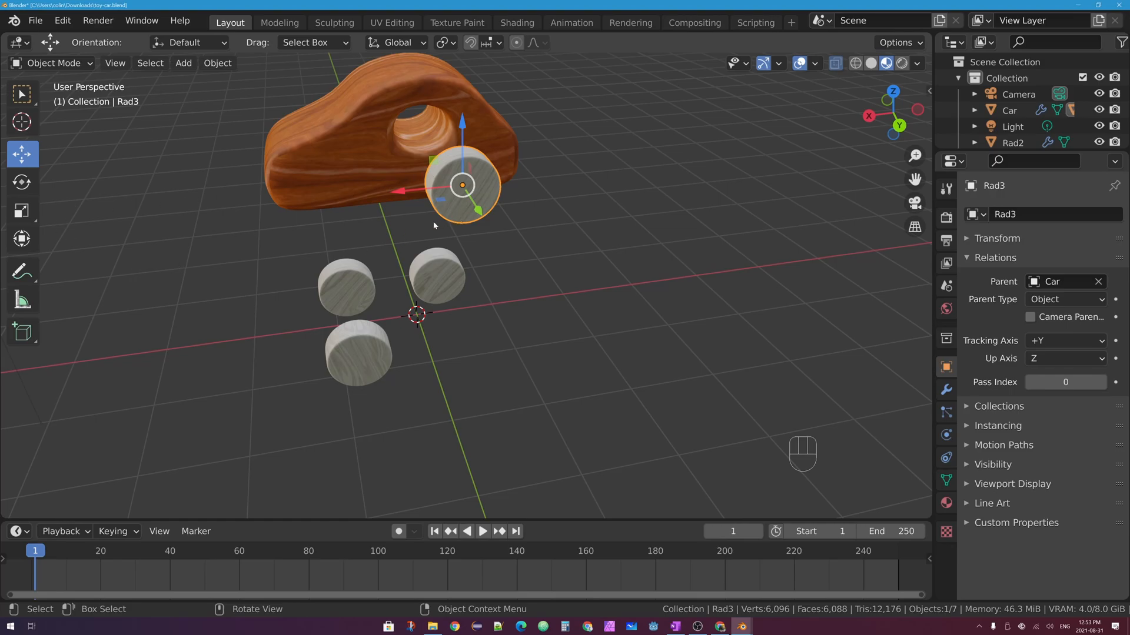
pyautogui.hotkey('ctrl', 'z')
pyautogui.hotkey('ctrl', 'z')
pyautogui.hotkey('ctrl', 'z')
pyautogui.hotkey('ctrl', 'z')
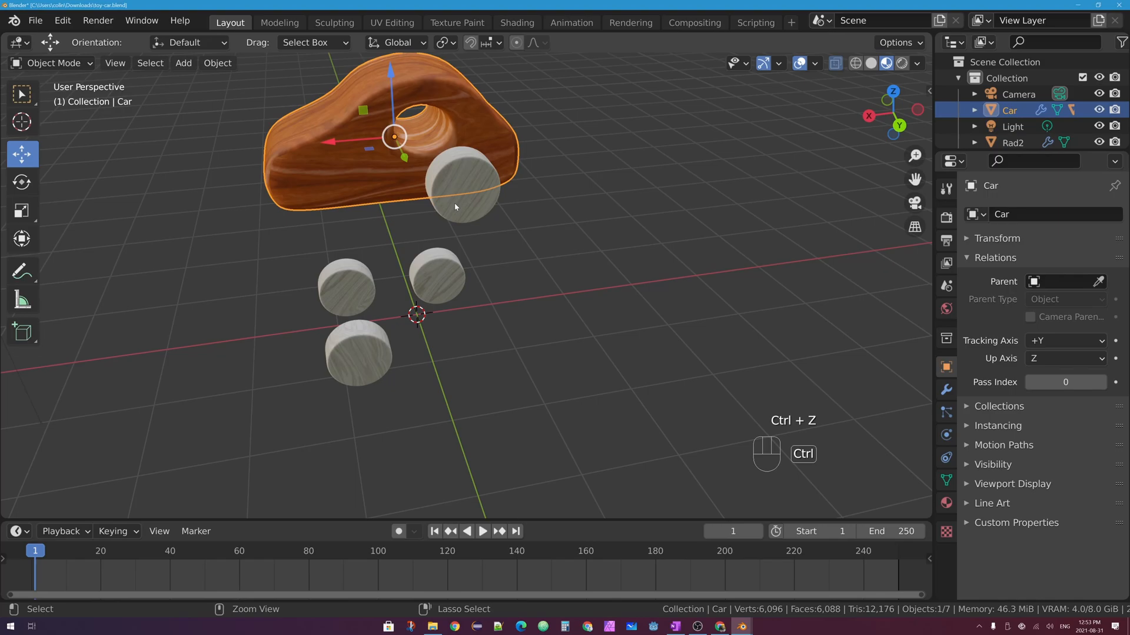
# Parent the Rad2.001 wheel to the car body with the Object option
pyautogui.moveTo(457, 205); pyautogui.dragTo(387, 374, button='middle')
pyautogui.click(387, 375)
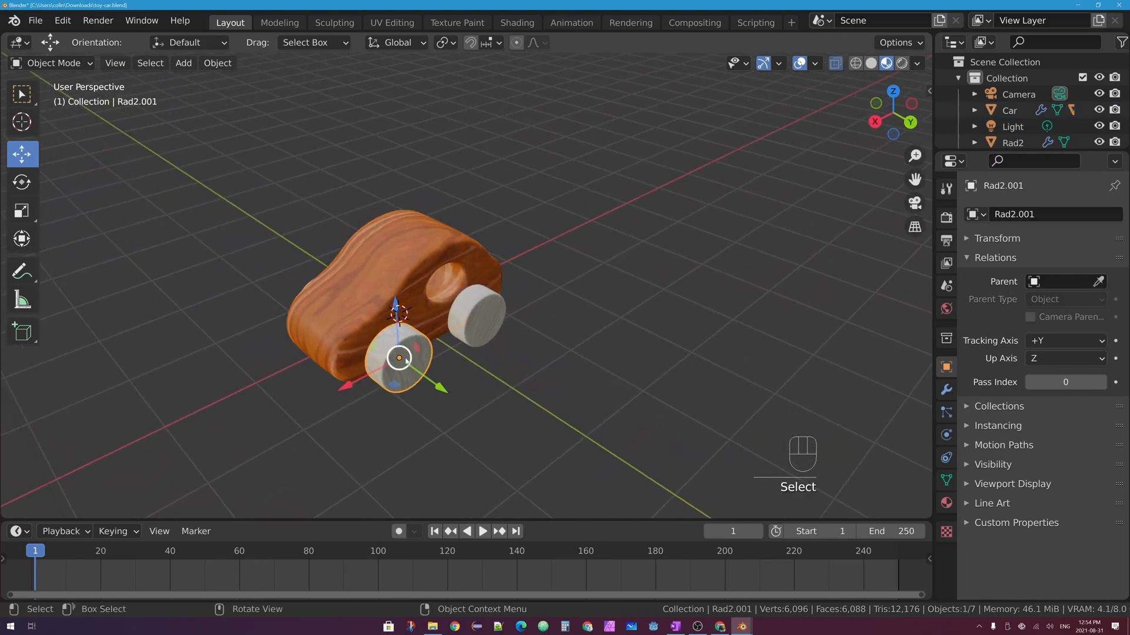
pyautogui.keyDown('shift'); pyautogui.click(429, 237); pyautogui.keyUp('shift')
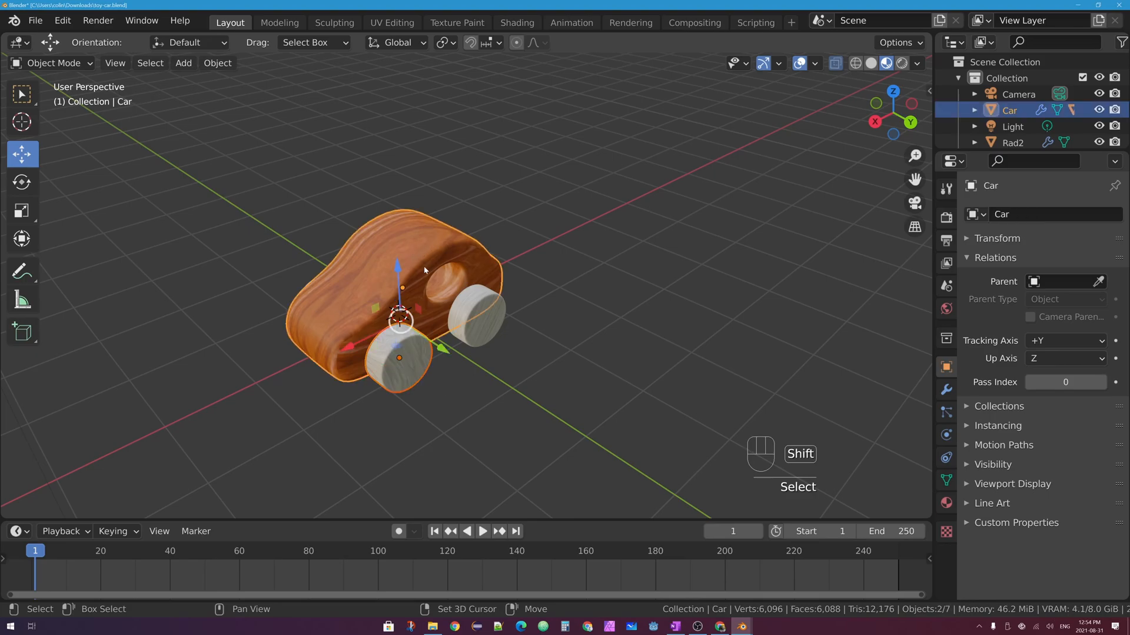
pyautogui.hotkey('ctrl', 'p')
pyautogui.click(462, 246)
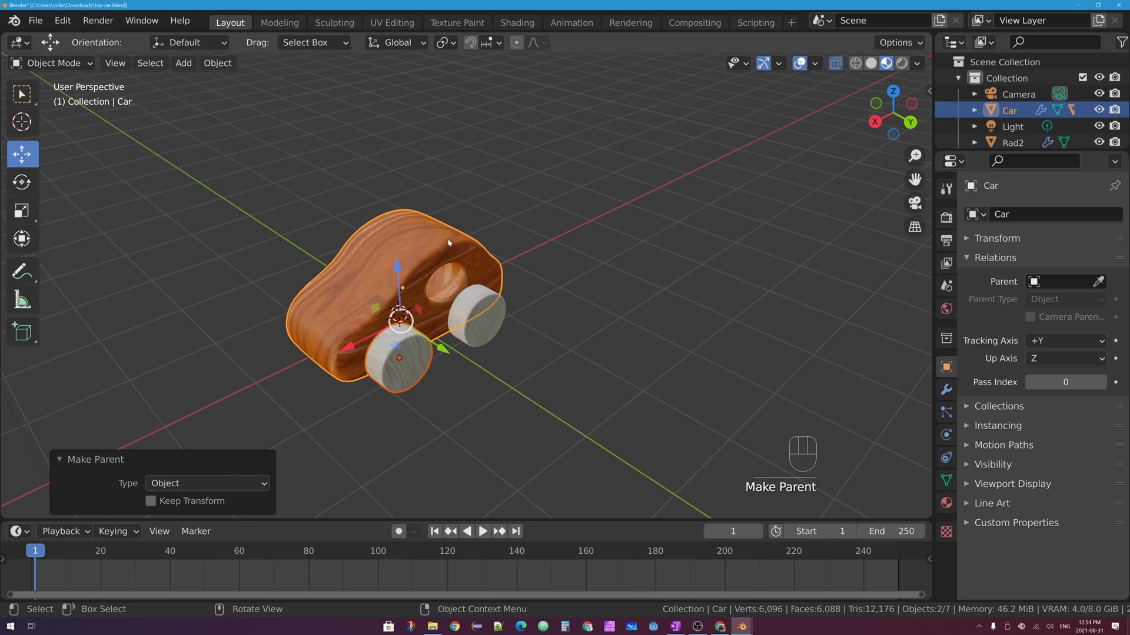
# Raise the car body about 1.47 m along Z to test both parented wheels, and undo the move
pyautogui.click(432, 246)
pyautogui.moveTo(400, 235); pyautogui.dragTo(399, 117)
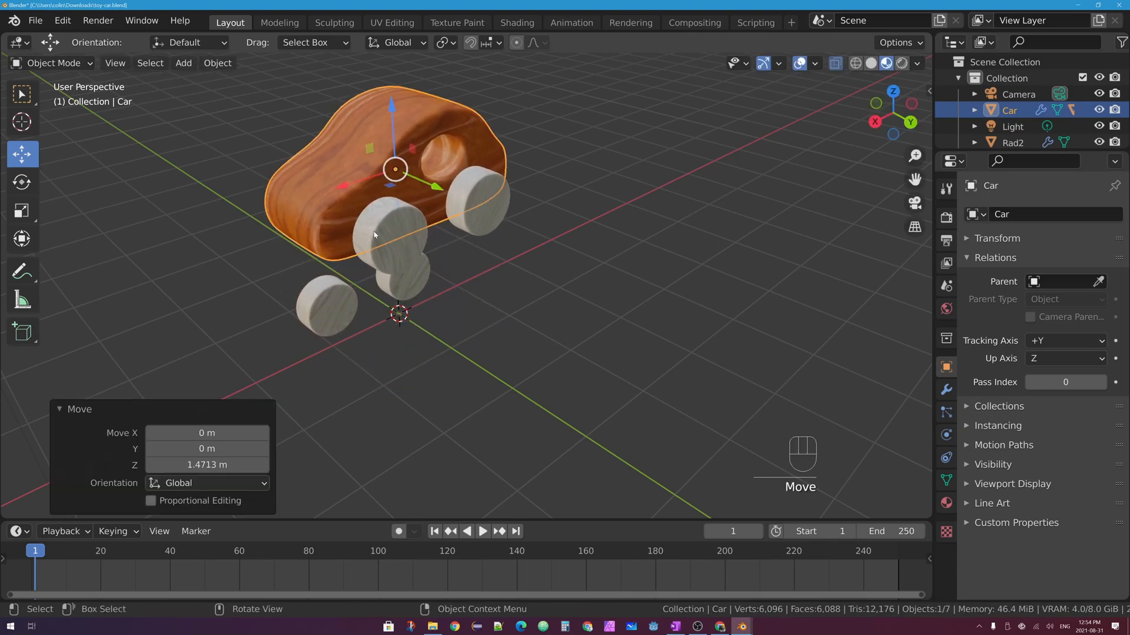
pyautogui.moveTo(378, 235); pyautogui.dragTo(442, 225, button='middle')
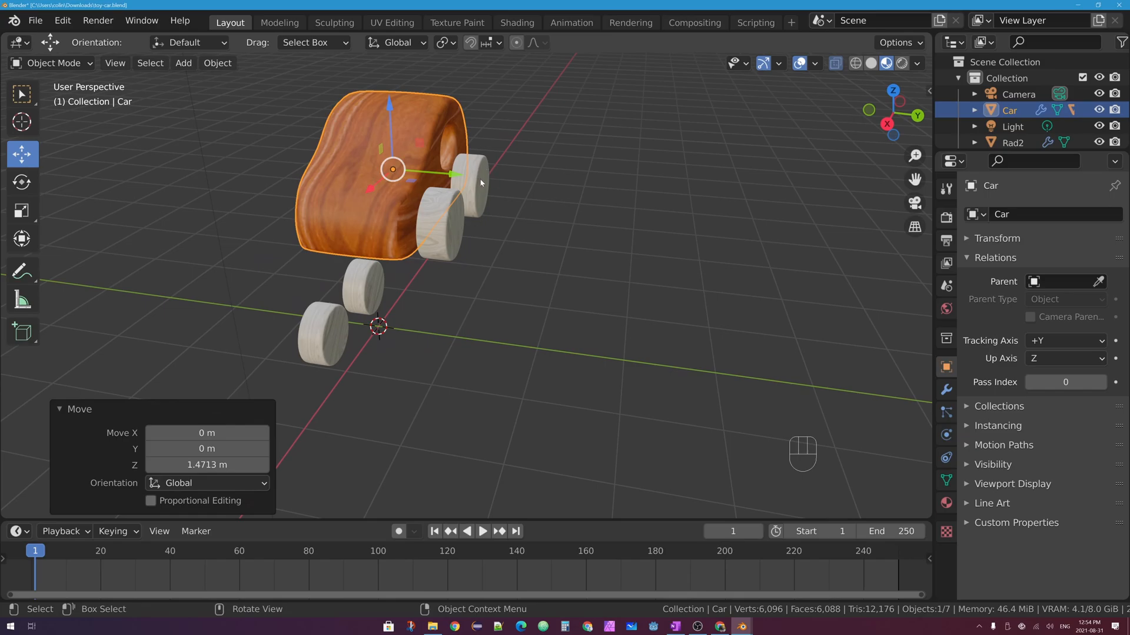
pyautogui.click(361, 286)
pyautogui.click(325, 321)
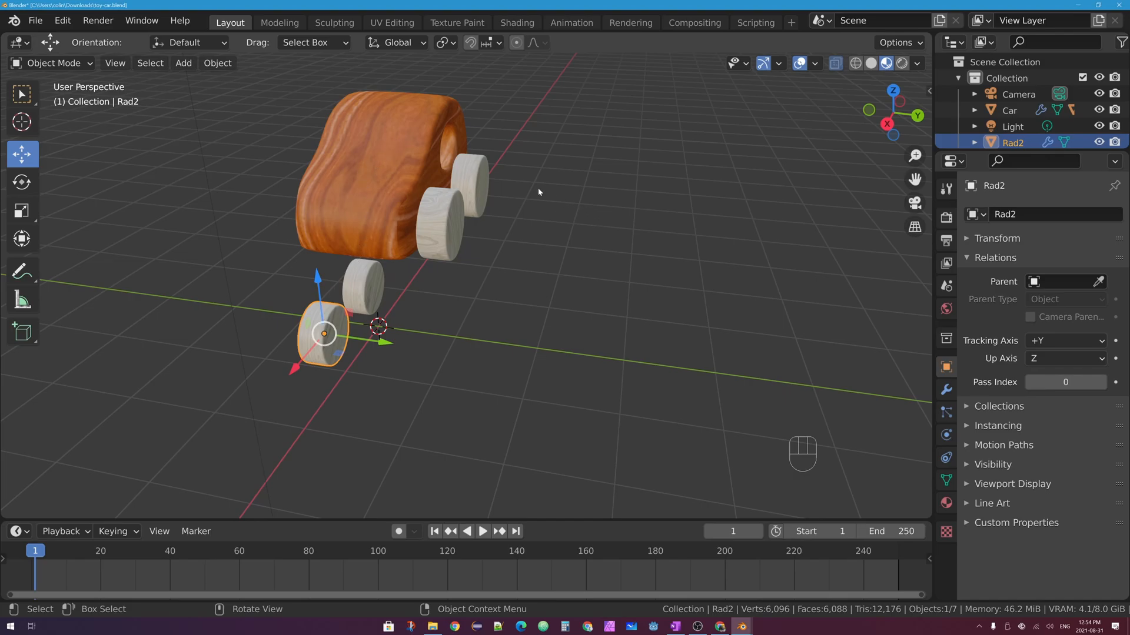
pyautogui.hotkey('ctrl', 'z')
pyautogui.hotkey('ctrl', 'z')
pyautogui.hotkey('ctrl', 'z')
pyautogui.hotkey('ctrl', 'z')
# Parent the two wheels on the opposite side, Rad2 and Rad3.001, to the car body together with the Object option
pyautogui.moveTo(518, 194); pyautogui.dragTo(391, 354, button='middle')
pyautogui.click(388, 358)
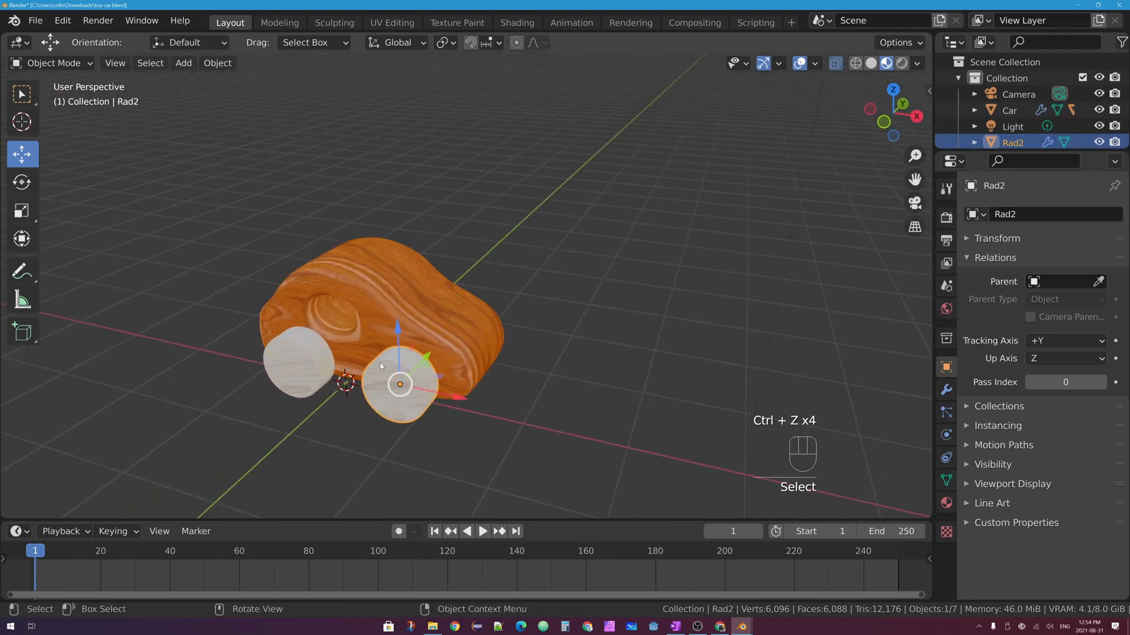
pyautogui.keyDown('shift'); pyautogui.click(293, 340); pyautogui.keyUp('shift')
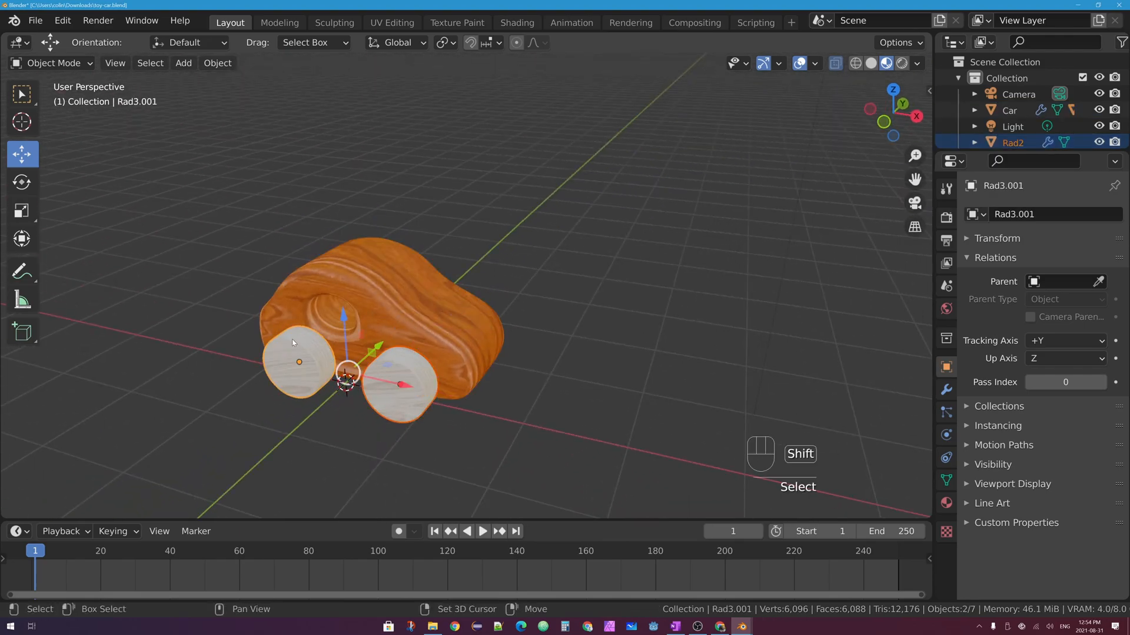
pyautogui.keyDown('shift'); pyautogui.click(374, 275); pyautogui.keyUp('shift')
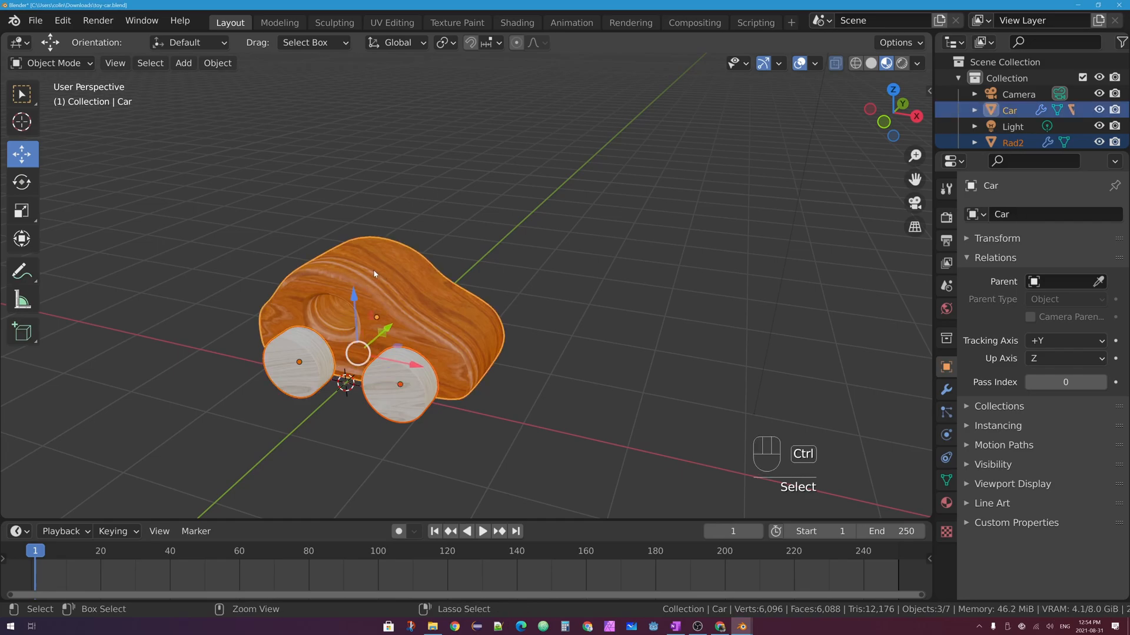
pyautogui.hotkey('ctrl', 'p')
pyautogui.click(375, 270)
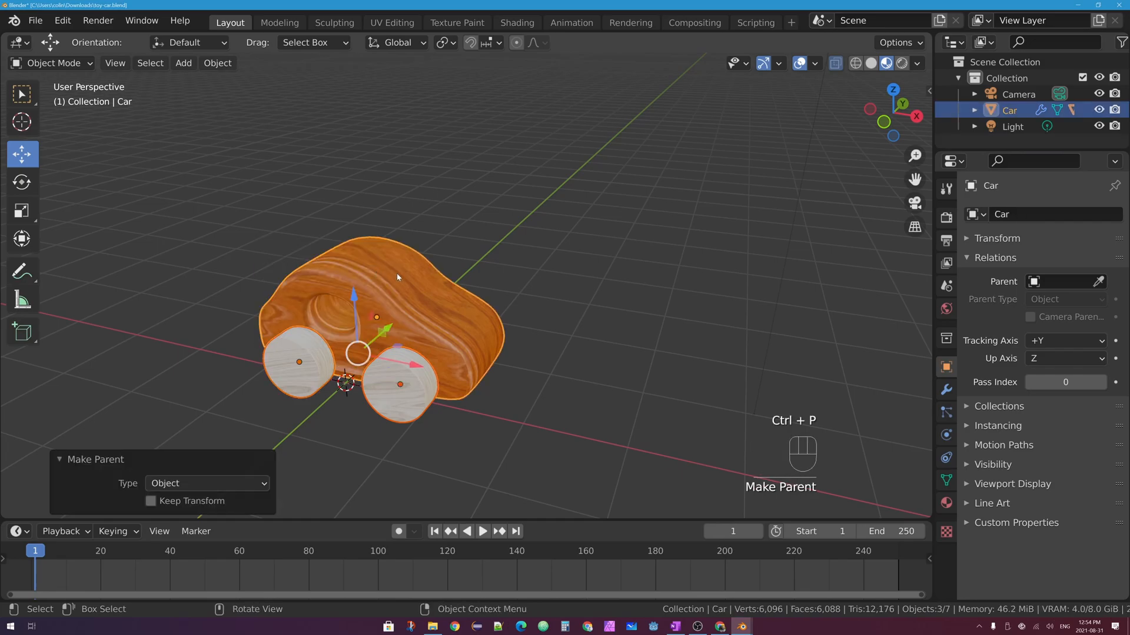
# Raise the car body about 2.06 m along Z to test all four parented wheels, and undo the move
pyautogui.click(397, 273)
pyautogui.moveTo(372, 263); pyautogui.dragTo(342, 88)
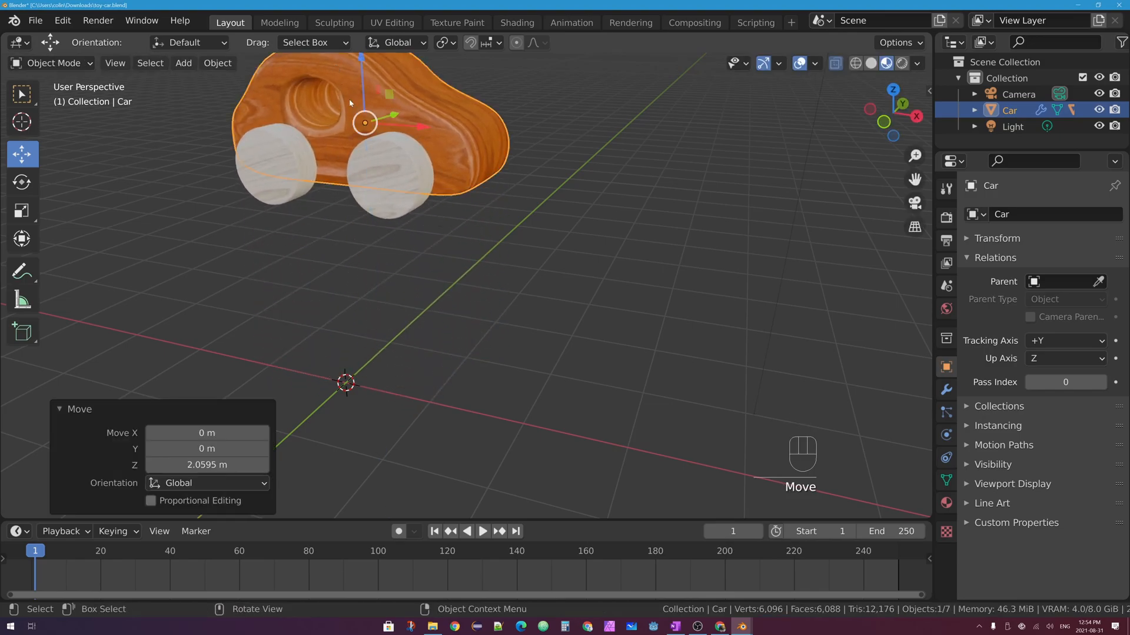
pyautogui.moveTo(590, 154)
pyautogui.mouseDown(button='middle')
pyautogui.moveTo(453, 156)
pyautogui.moveTo(573, 154)
pyautogui.mouseUp(button='middle')
pyautogui.keyDown('shift'); pyautogui.moveTo(376, 118); pyautogui.dragTo(513, 159, button='middle'); pyautogui.keyUp('shift')
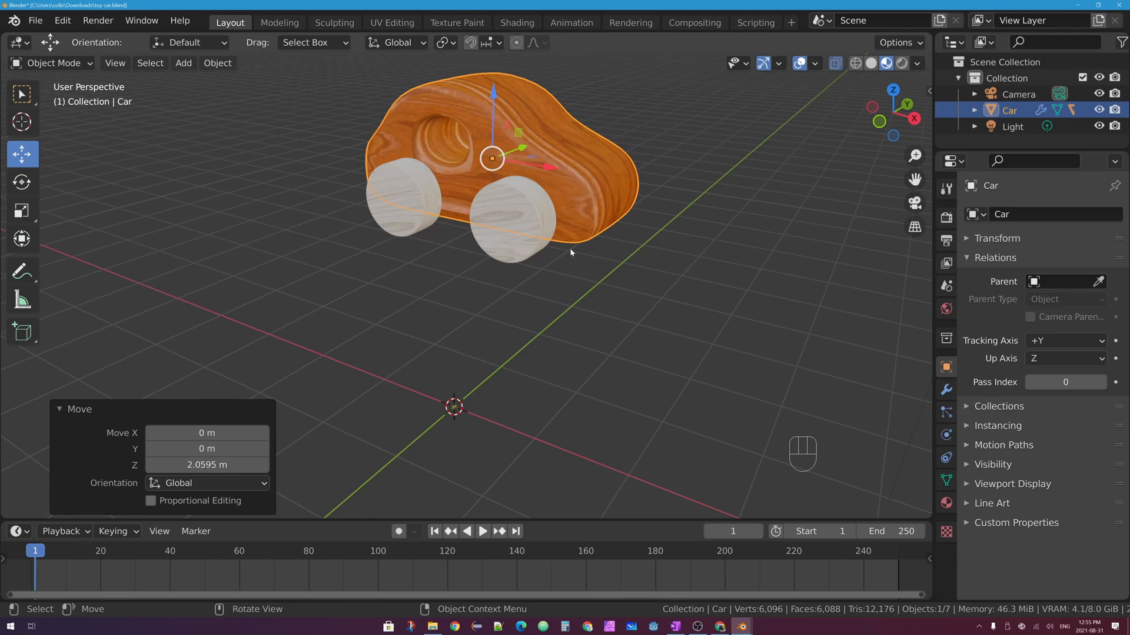
pyautogui.hotkey('ctrl', 'z')
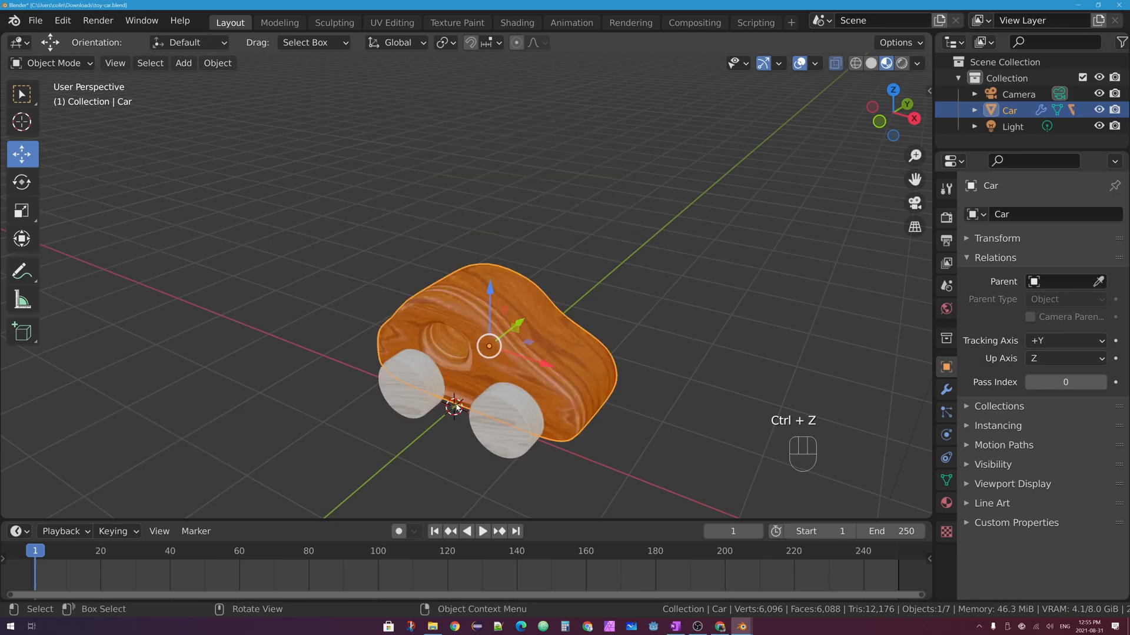
# Check the Parent setting in the Relations of the car body and of the individual wheels on both sides
pyautogui.click(406, 396)
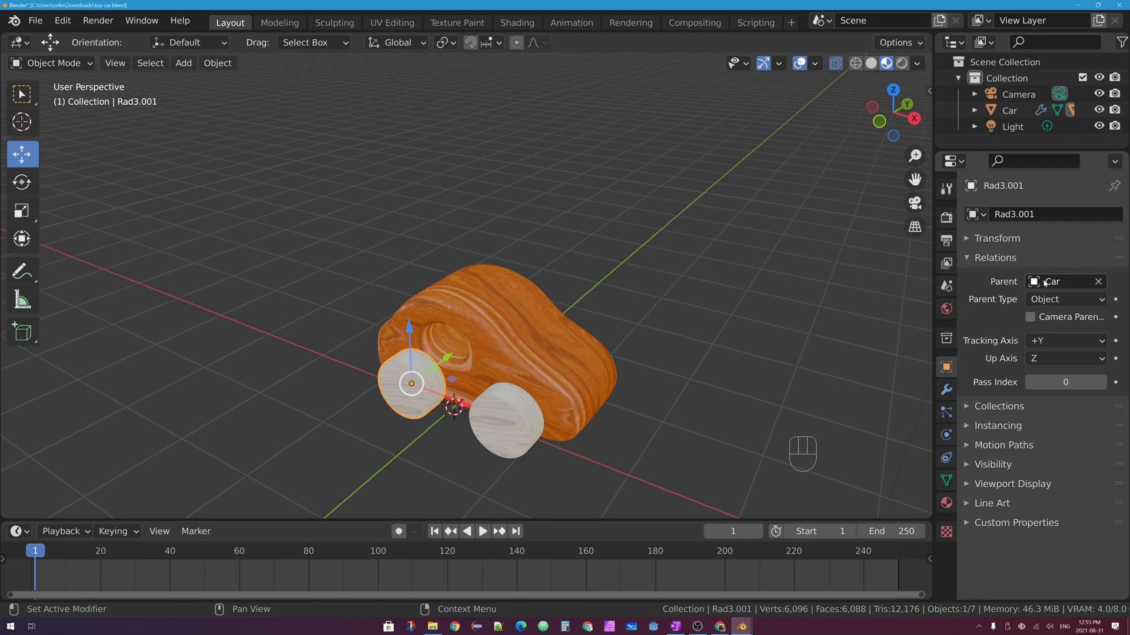
pyautogui.click(1009, 110)
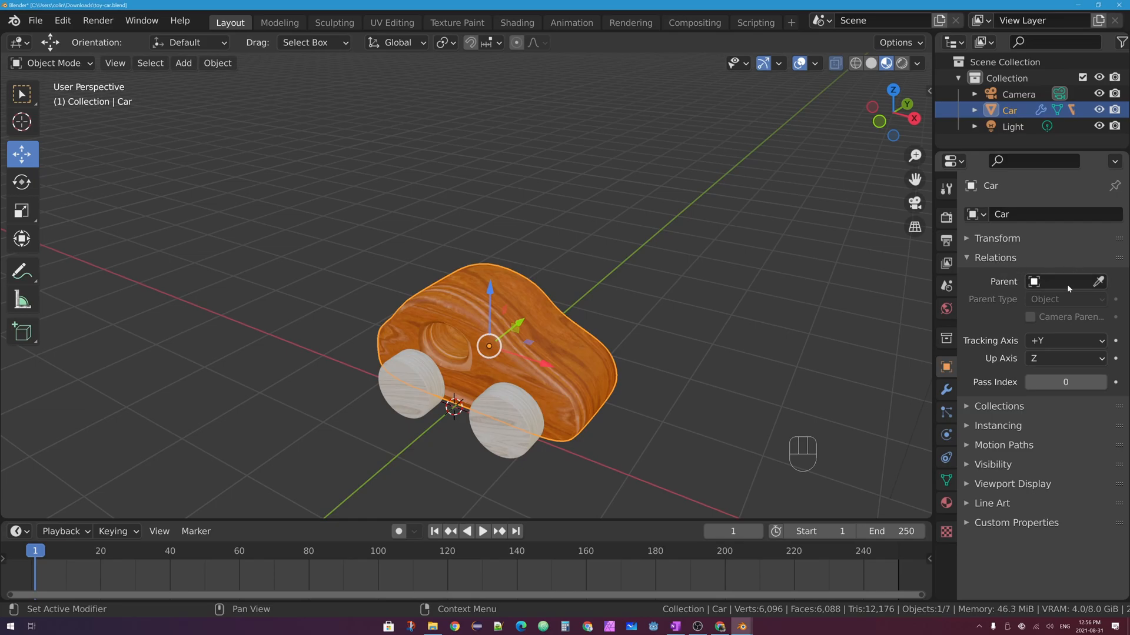
pyautogui.click(398, 386)
pyautogui.click(482, 419)
pyautogui.moveTo(483, 419); pyautogui.dragTo(704, 448, button='middle')
pyautogui.click(662, 438)
pyautogui.click(668, 386)
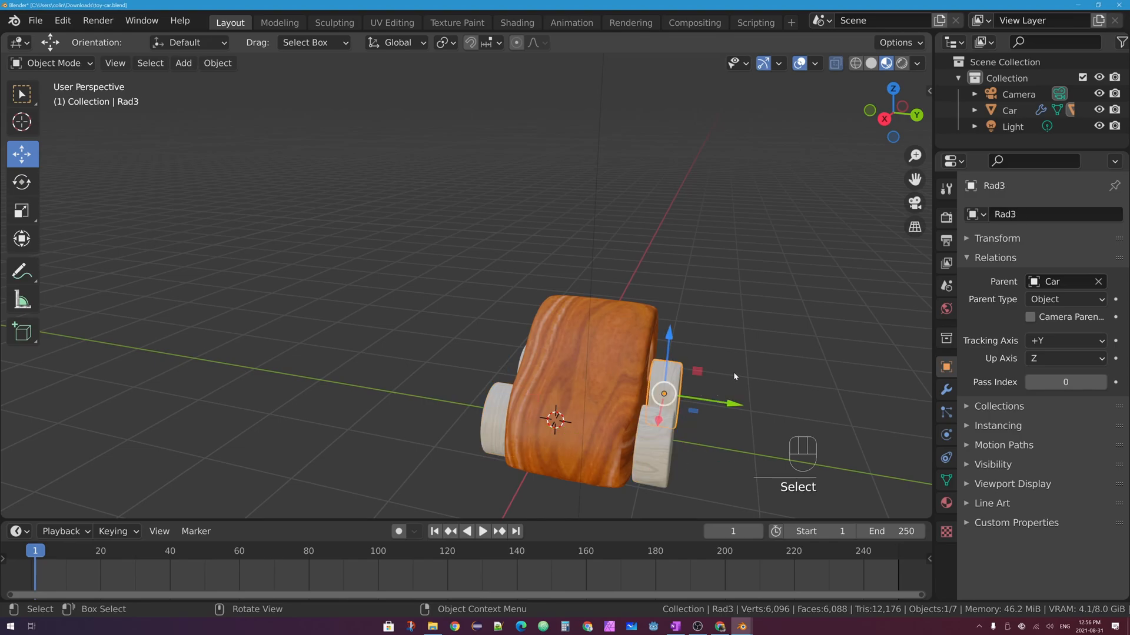
pyautogui.keyDown('shift'); pyautogui.moveTo(734, 377); pyautogui.dragTo(672, 328, button='middle'); pyautogui.keyUp('shift')
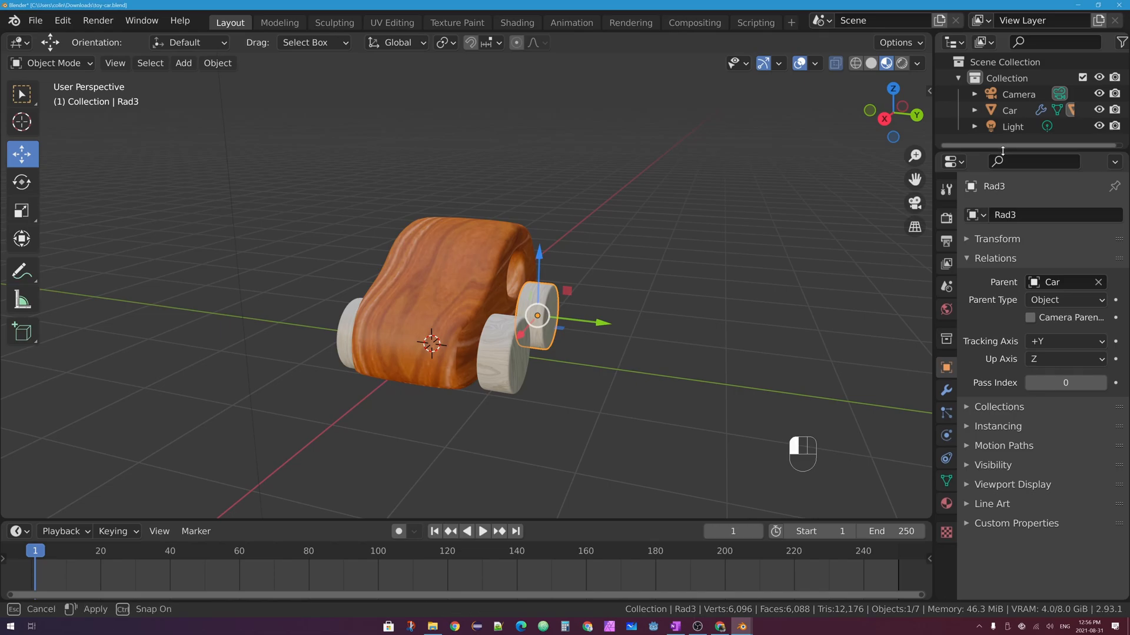
# Enlarge the Outliner and expand the Car object to list its child objects
pyautogui.moveTo(1002, 150); pyautogui.dragTo(1002, 180)
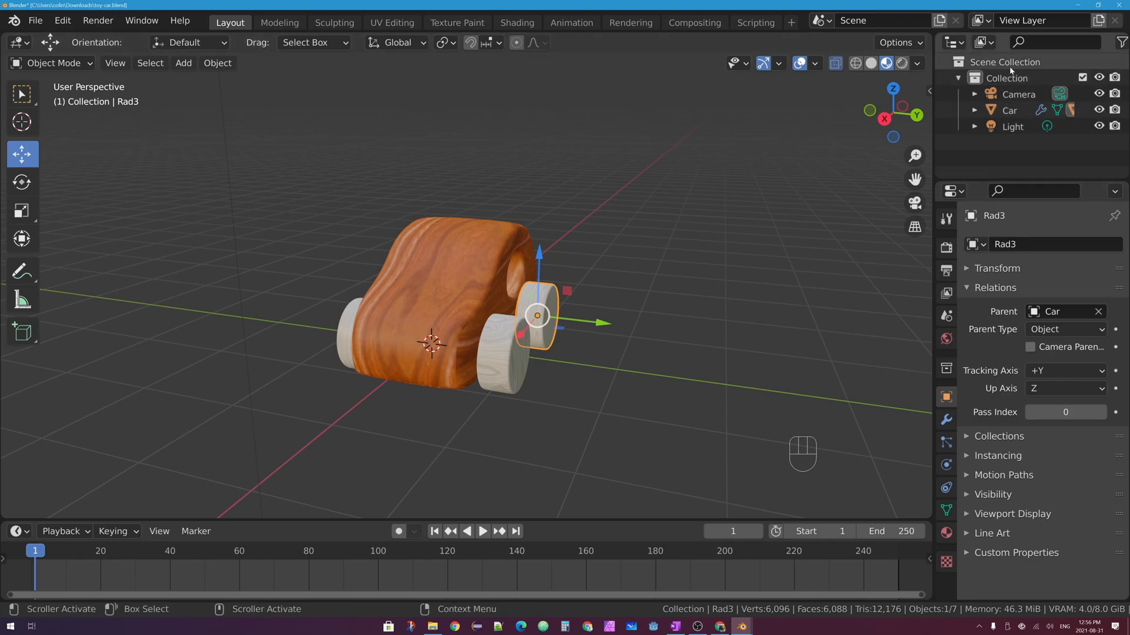
pyautogui.click(975, 111)
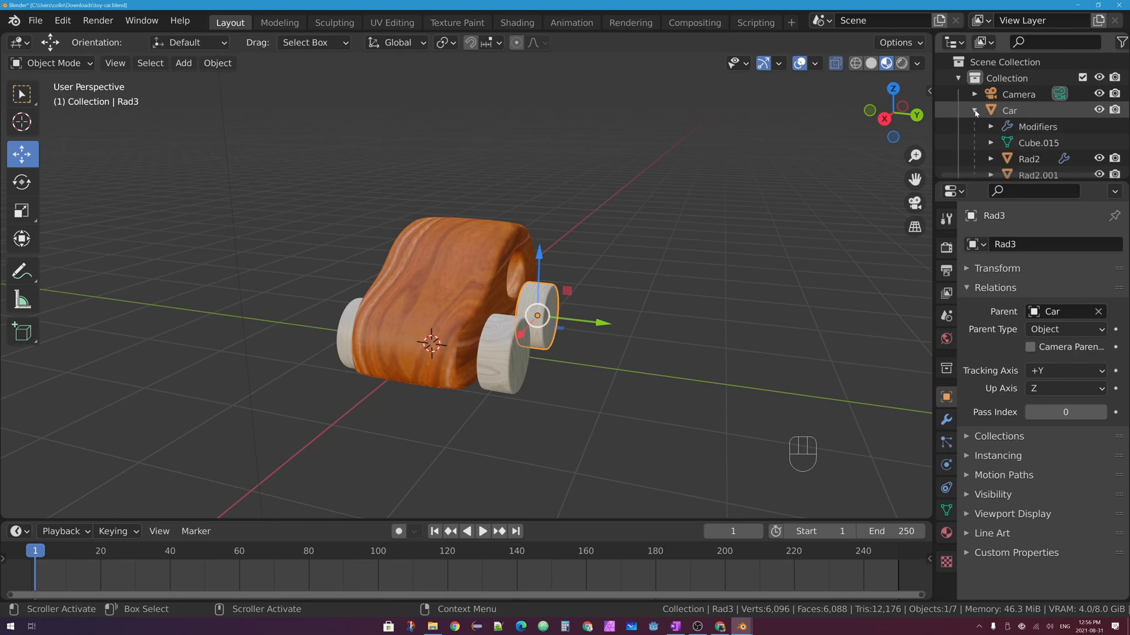
pyautogui.moveTo(993, 181); pyautogui.dragTo(993, 283)
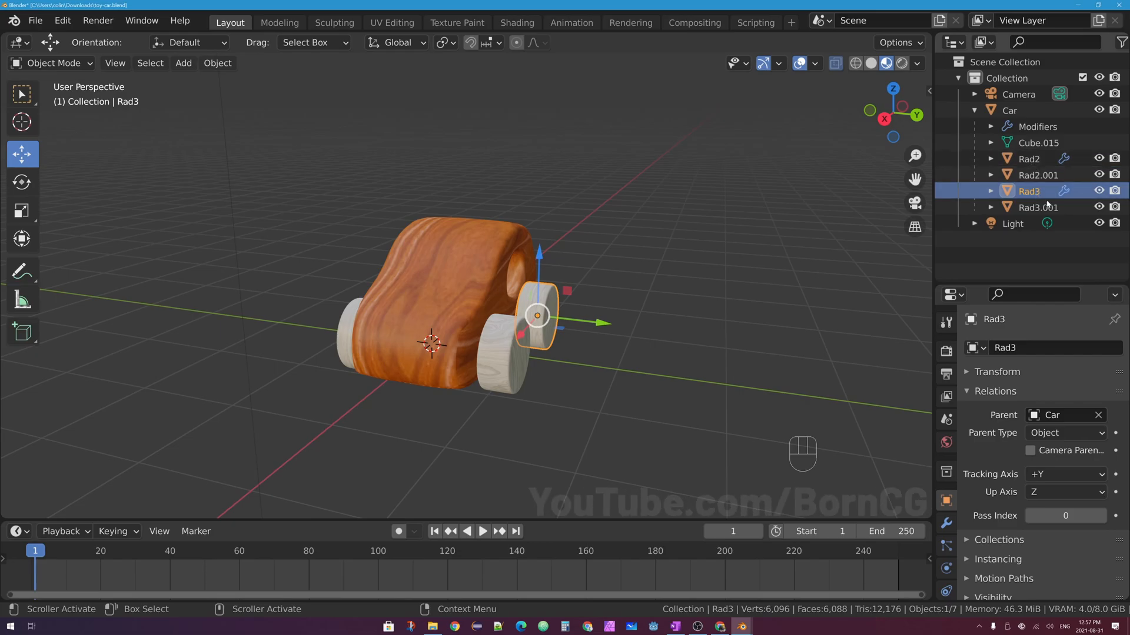
# Examine the wheels Rad2, Rad2.001, Rad3 and Rad3.001 in the Car hierarchy one by one, and collapse the hierarchy
pyautogui.click(1025, 160)
pyautogui.click(1029, 176)
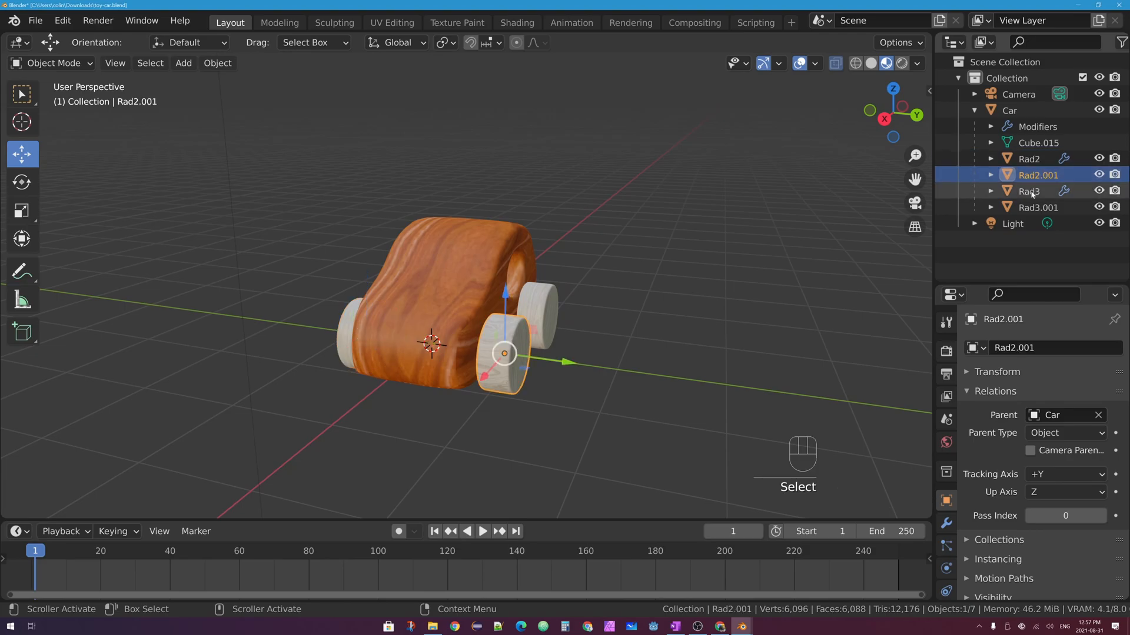
pyautogui.click(1030, 193)
pyautogui.click(1033, 208)
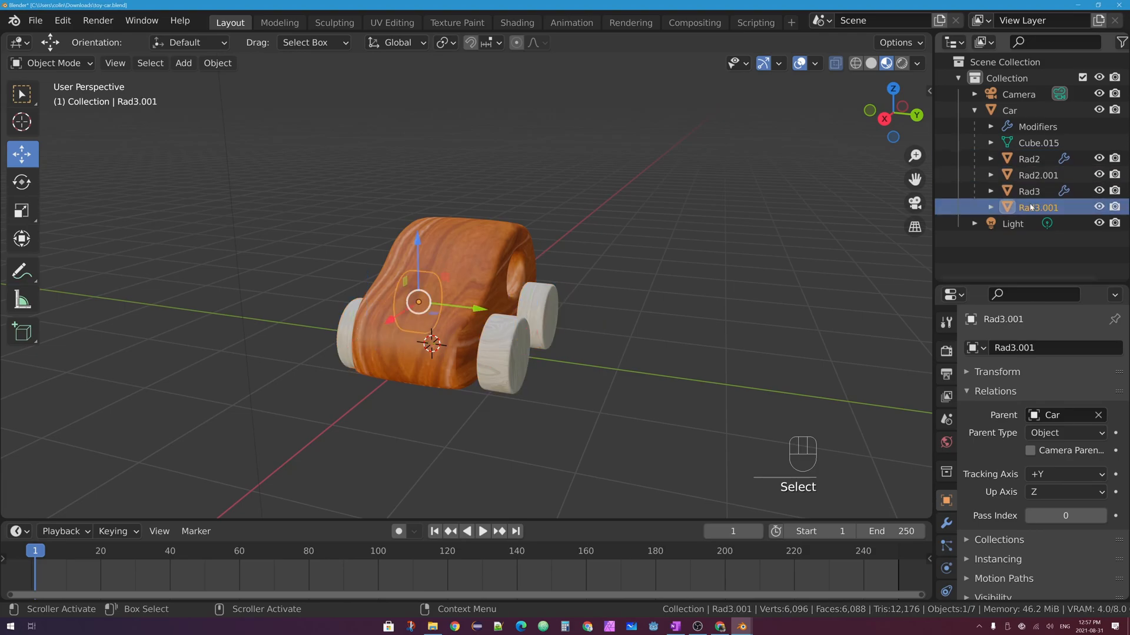
pyautogui.click(975, 112)
pyautogui.click(975, 111)
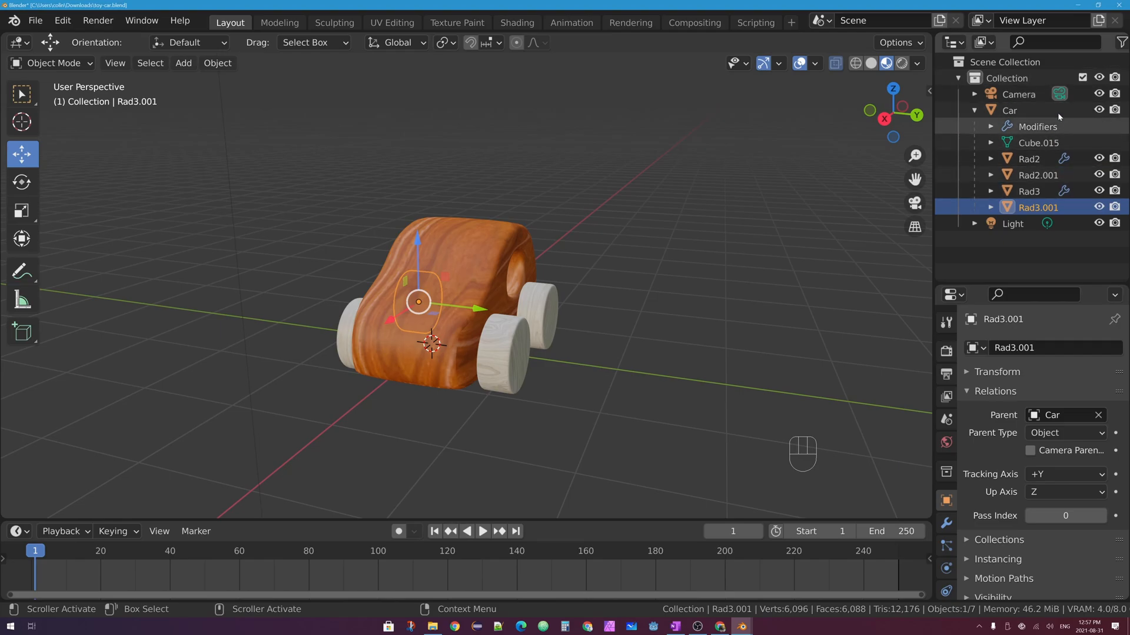
pyautogui.click(977, 111)
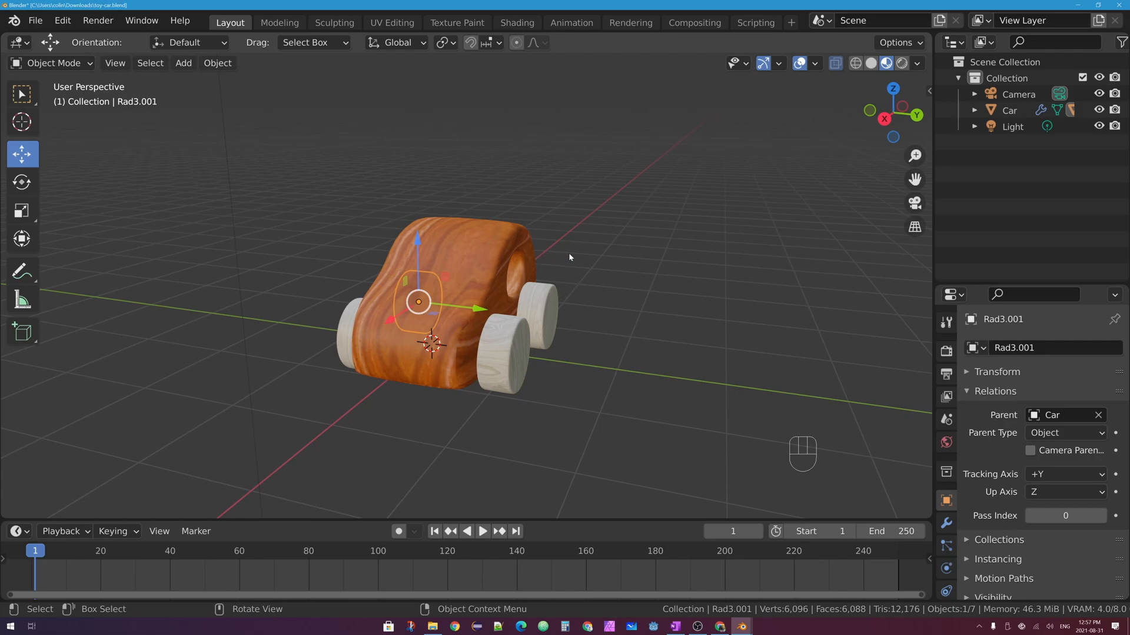
pyautogui.click(550, 293)
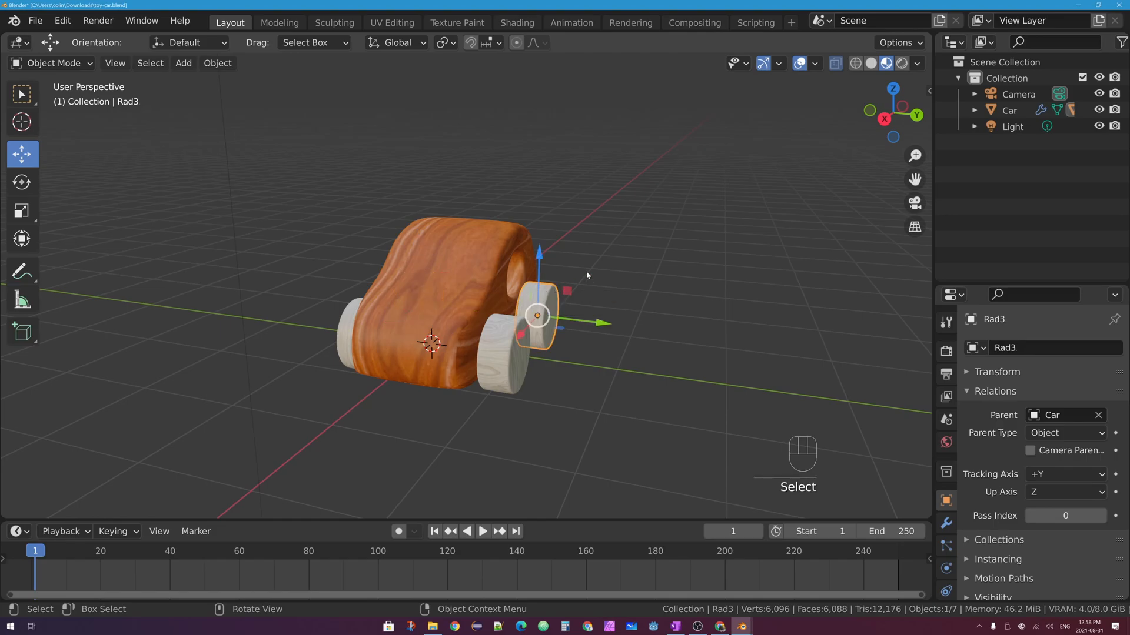
pyautogui.press('alt')
pyautogui.hotkey('alt', 'p')
# Move the car body with its parented wheels away from the world origin in the X direction
pyautogui.scroll(-3, 457, 269)
pyautogui.click(458, 268)
pyautogui.moveTo(588, 263); pyautogui.dragTo(377, 291, button='middle')
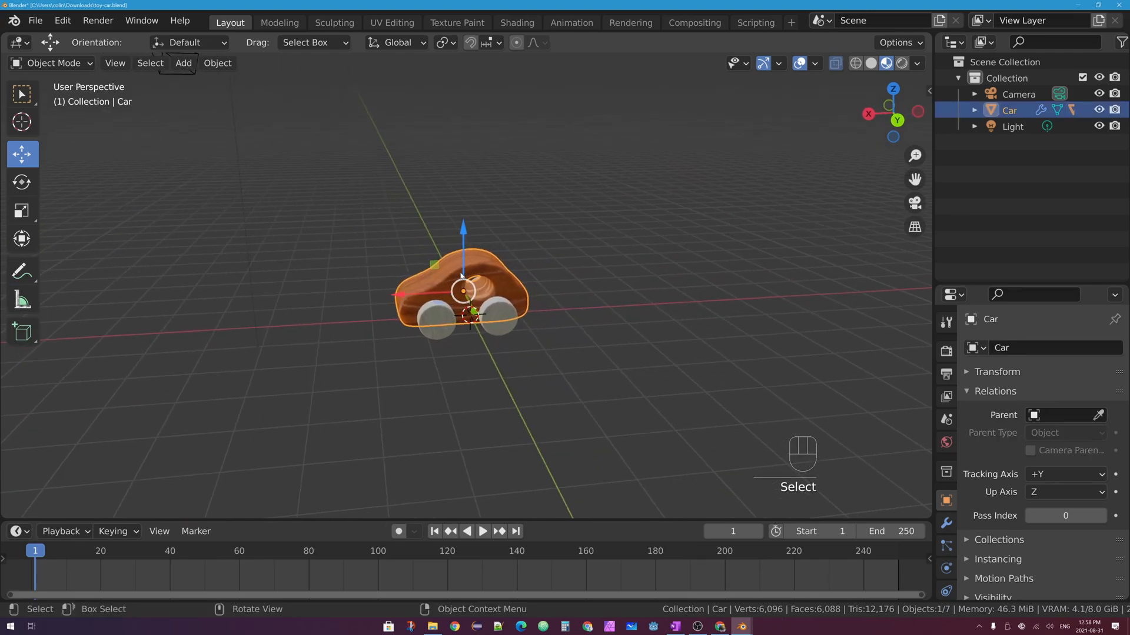
pyautogui.press('g')
pyautogui.moveTo(298, 269); pyautogui.dragTo(169, 281)
pyautogui.keyDown('shift'); pyautogui.moveTo(169, 282); pyautogui.dragTo(337, 281, button='middle'); pyautogui.keyUp('shift')
# Clear the Rad3 wheel's parent with the plain Clear Parent option, and undo it
pyautogui.click(476, 332)
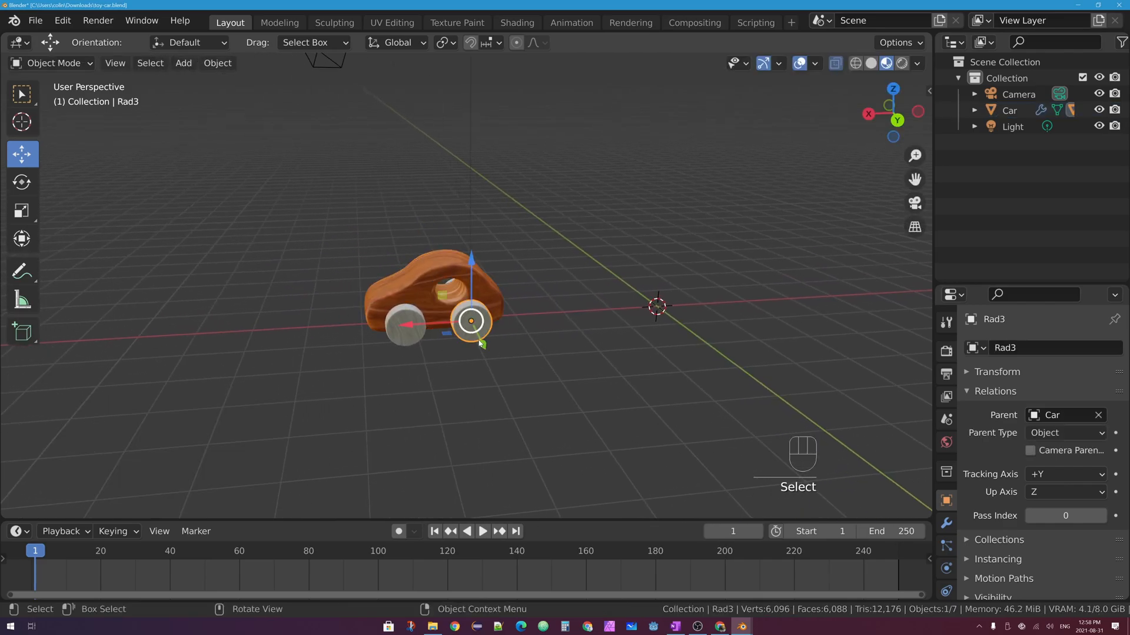
pyautogui.hotkey('alt', 'p')
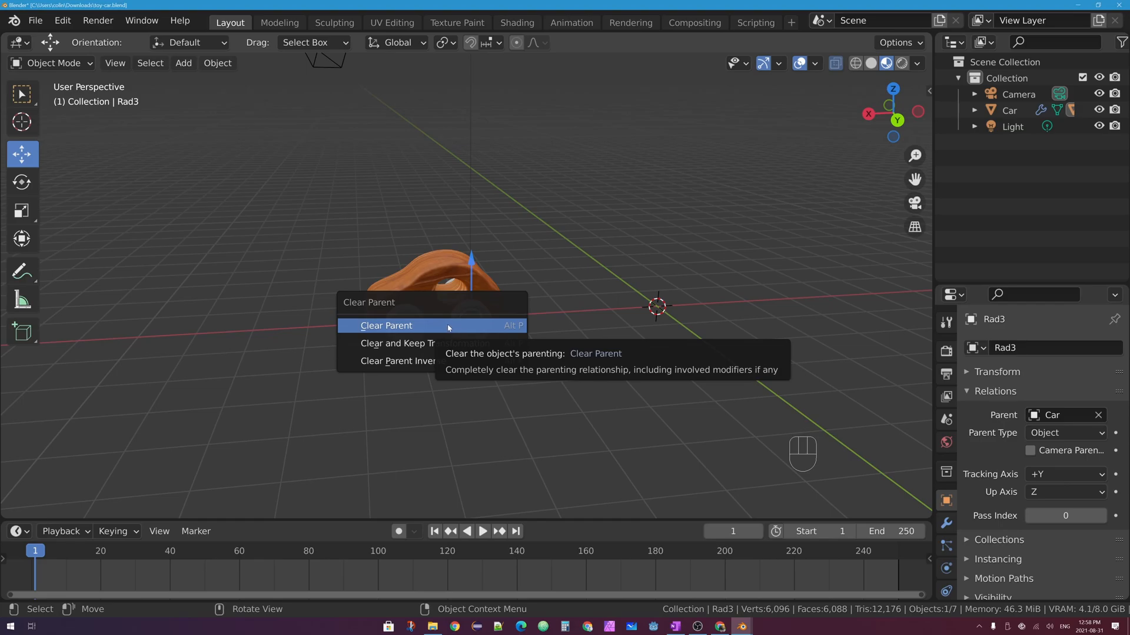
pyautogui.click(429, 326)
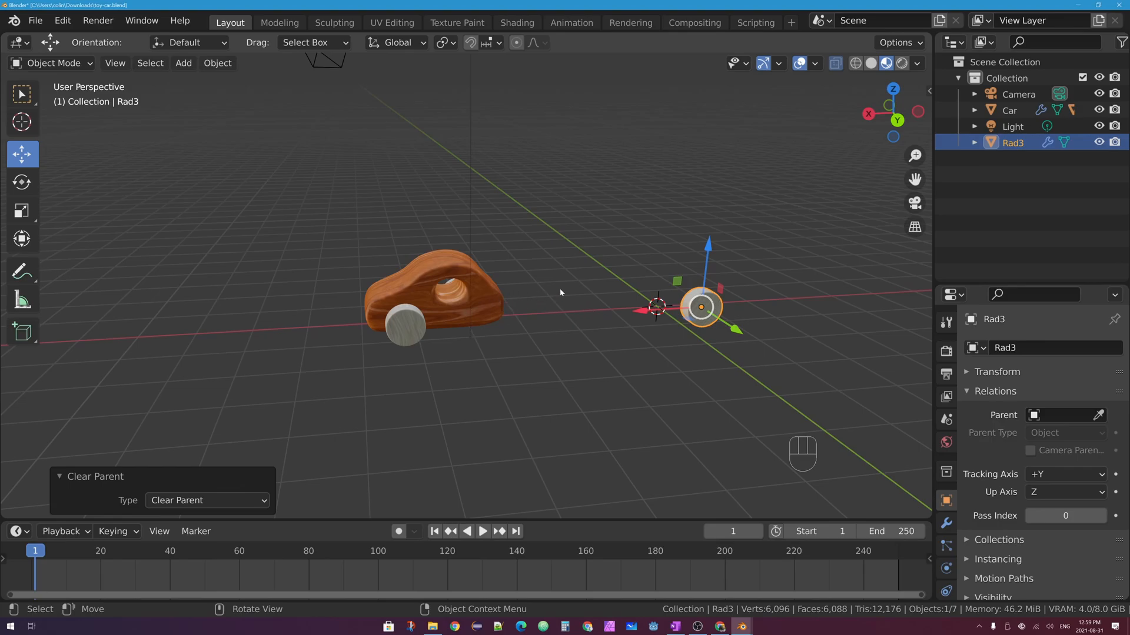
pyautogui.hotkey('ctrl', 'z')
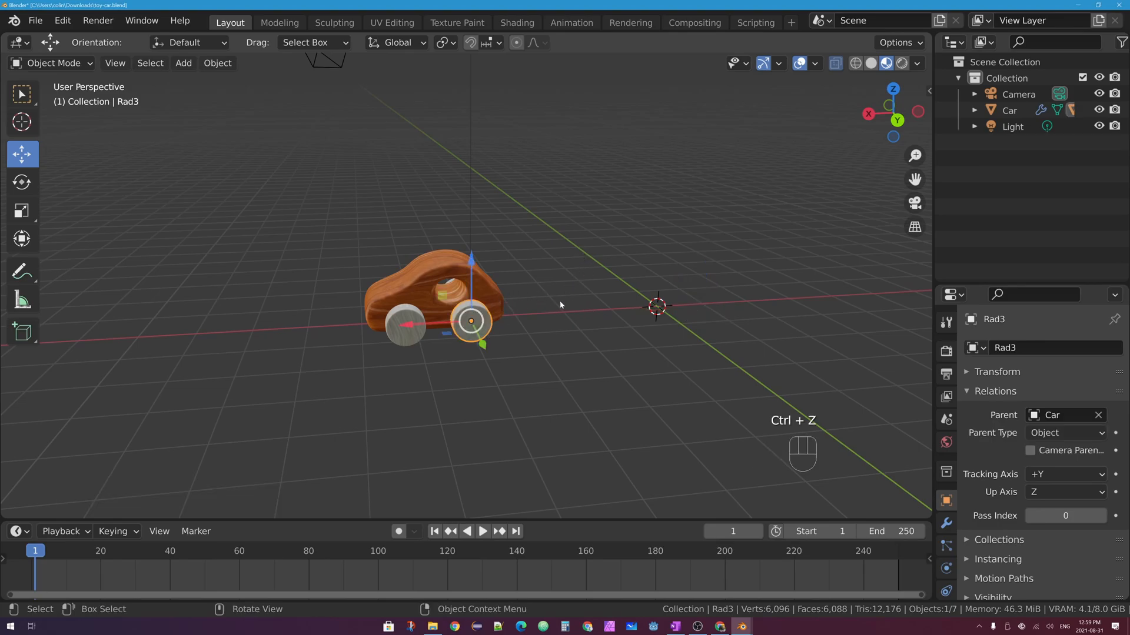
# Unparent the Rad3 wheel with Clear and Keep Transformation, and undo it
pyautogui.hotkey('alt', 'p')
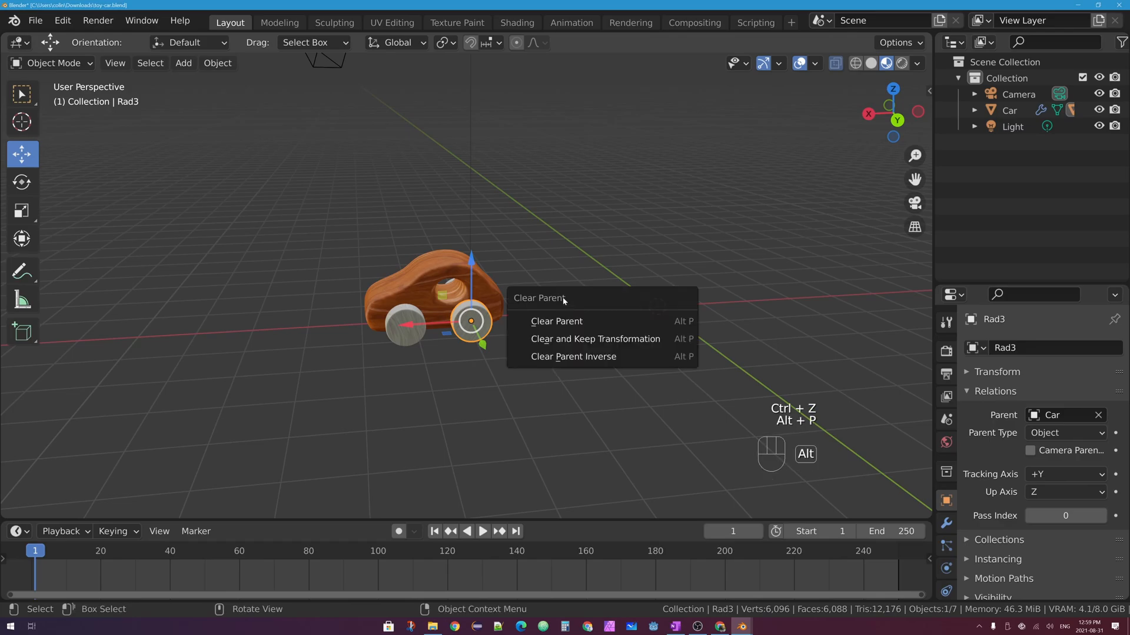
pyautogui.click(617, 340)
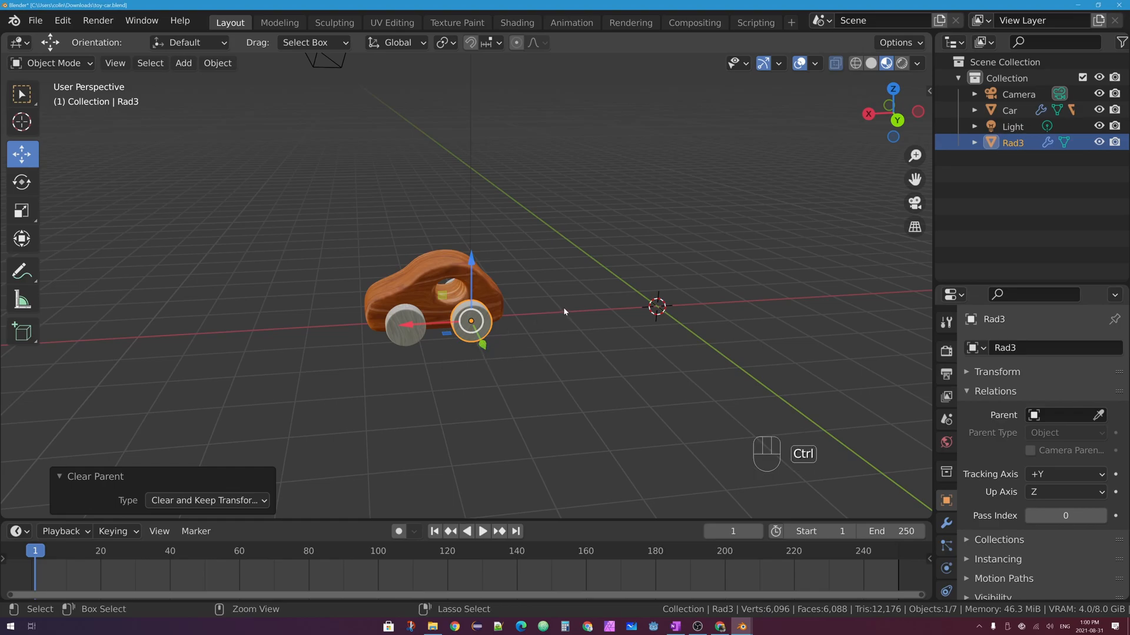
pyautogui.hotkey('ctrl', 'z')
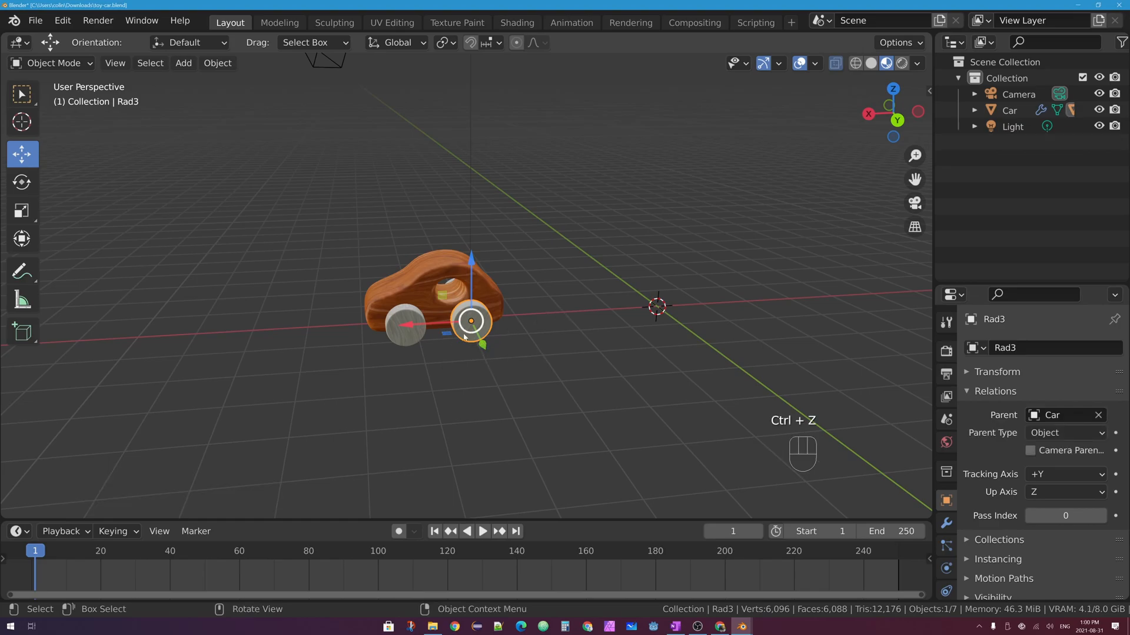
# Remove Car as the Rad3 wheel's parent directly in its Relations properties, and undo the removal
pyautogui.scroll(3, 480, 327)
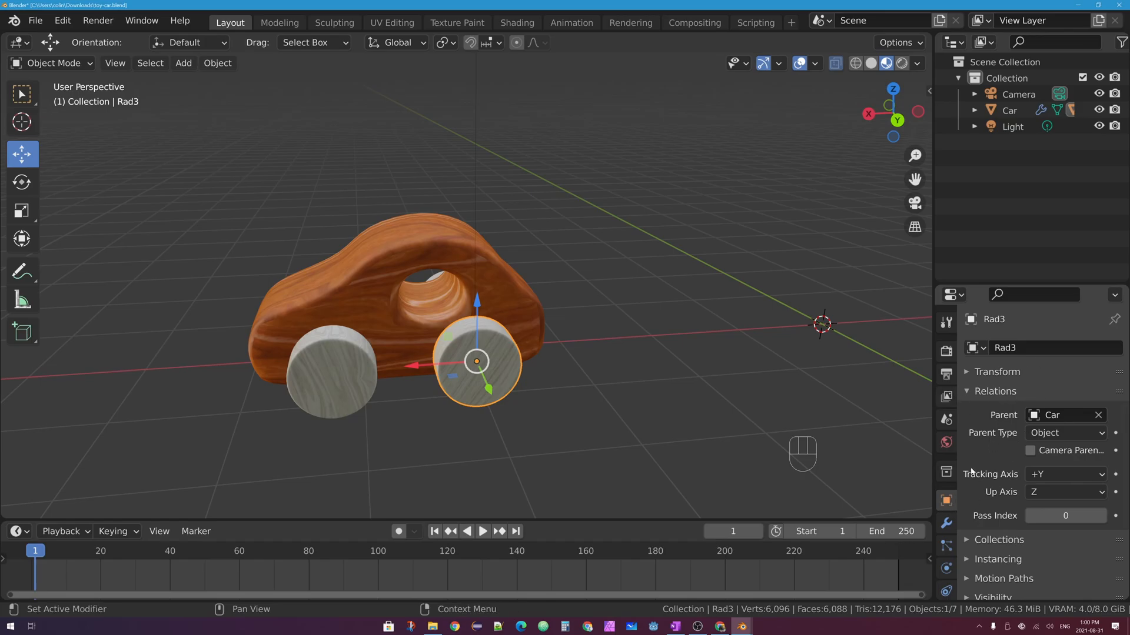
pyautogui.click(1098, 415)
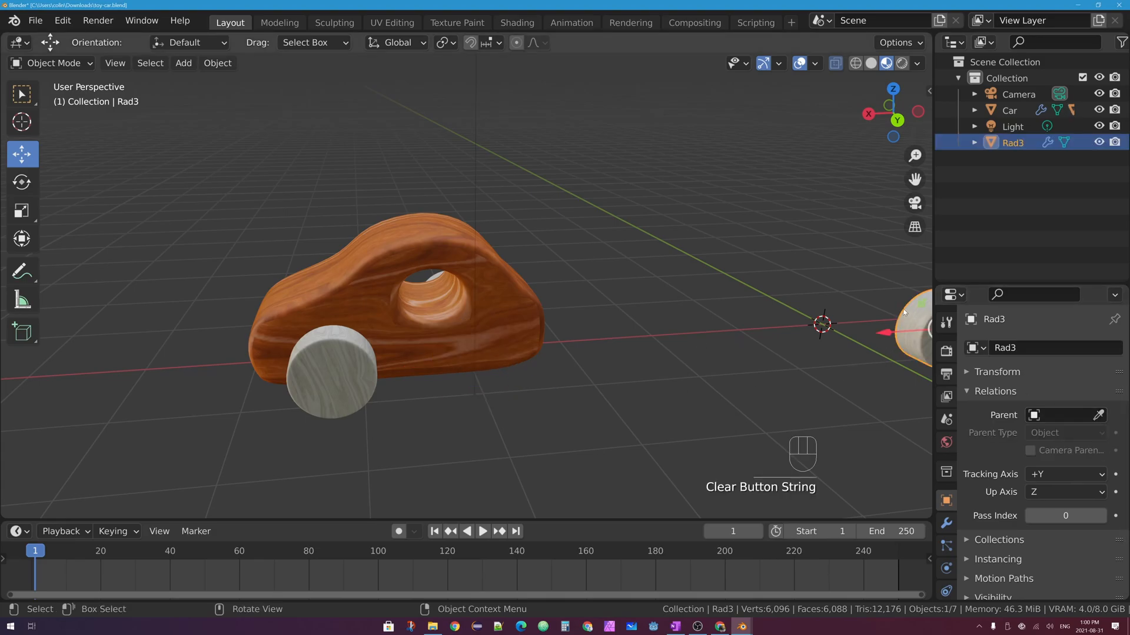
pyautogui.press('ctrl')
pyautogui.hotkey('ctrl', 'z')
pyautogui.hotkey('ctrl', 'z')
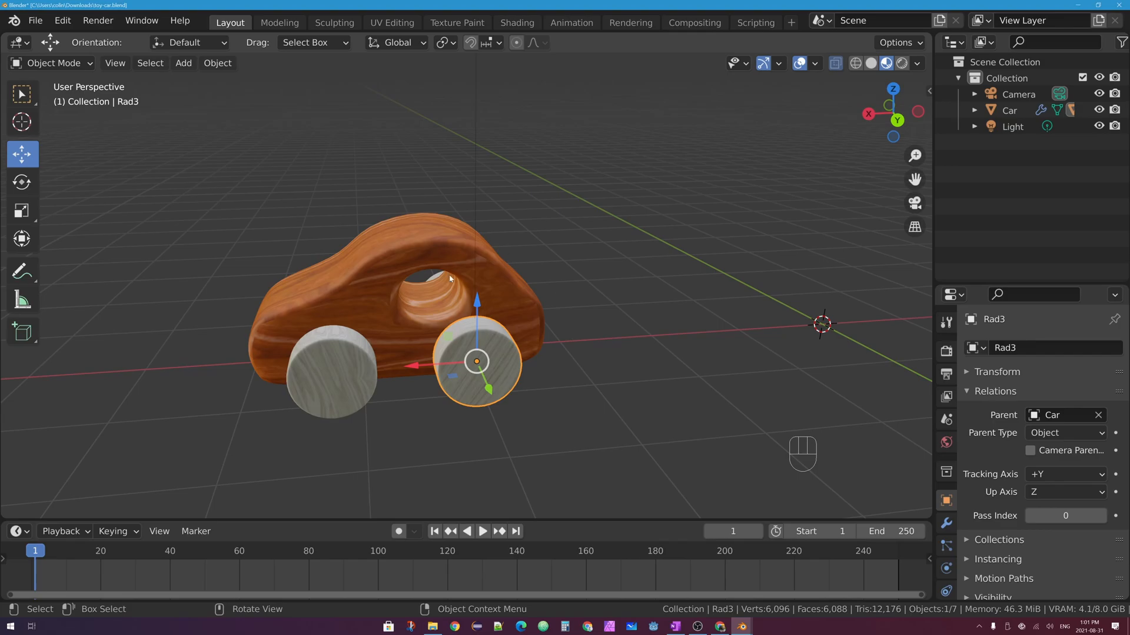
# Unparent the Rad3 wheel from the car body with the Clear and Keep Transformation option
pyautogui.click(514, 285)
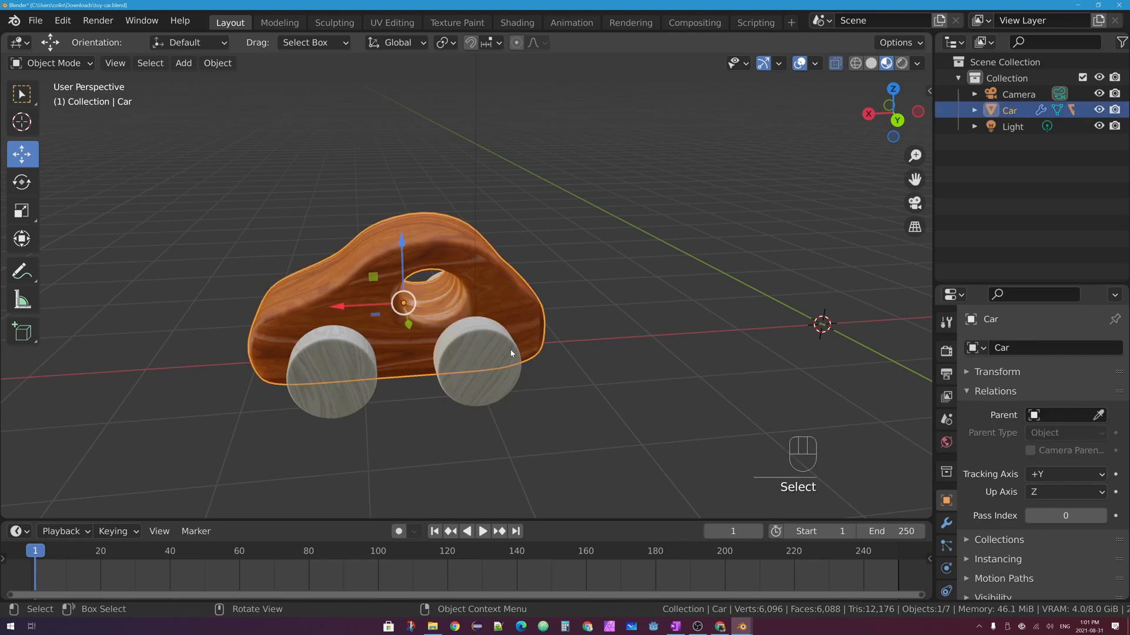
pyautogui.click(500, 384)
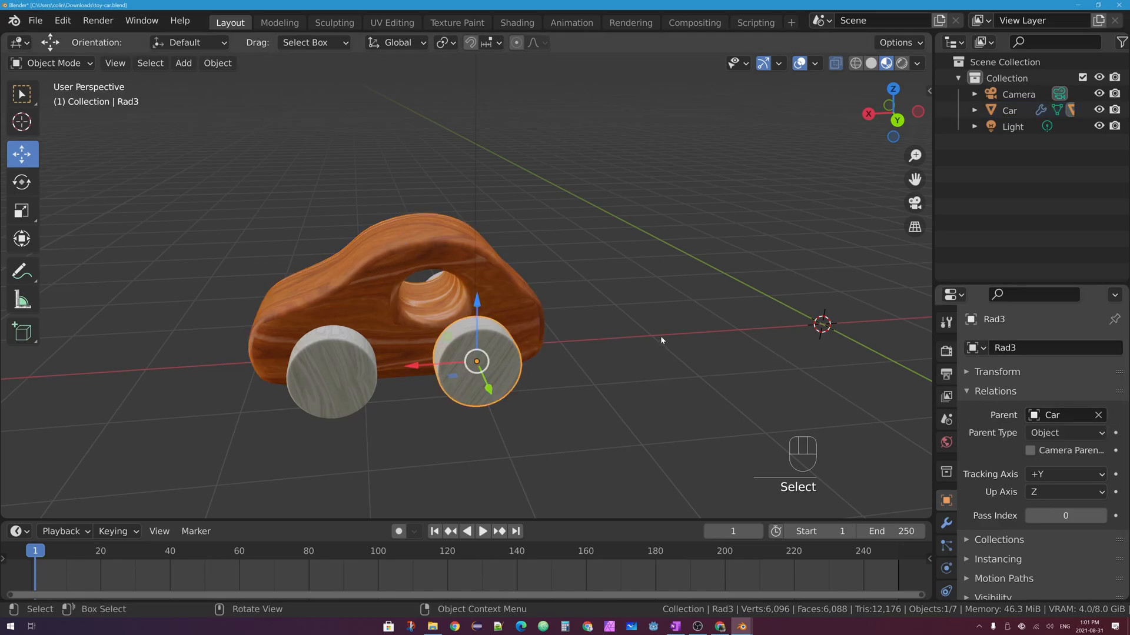
pyautogui.hotkey('alt', 'p')
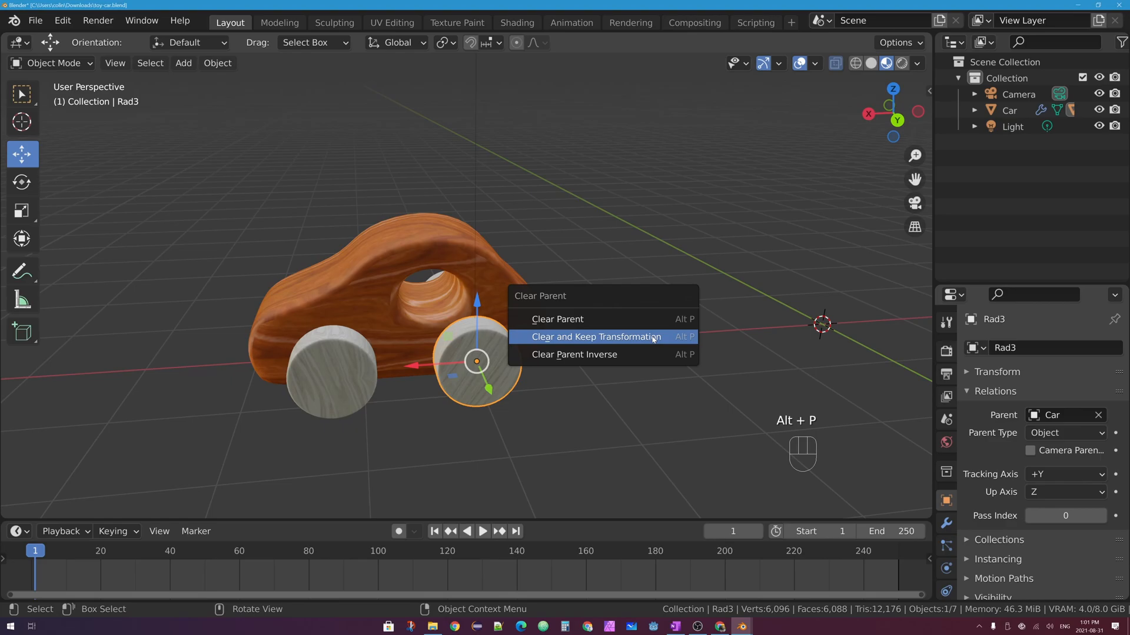
pyautogui.click(652, 337)
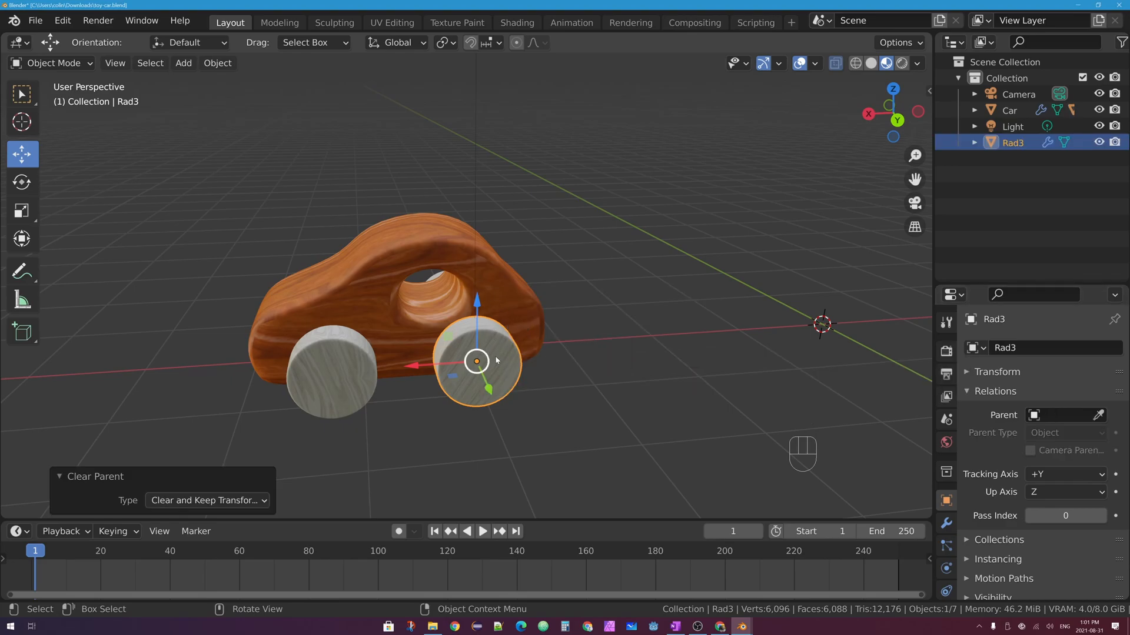
# Parent the car body to the Rad3 wheel with the Object option, and check the Parent setting of both objects
pyautogui.click(502, 276)
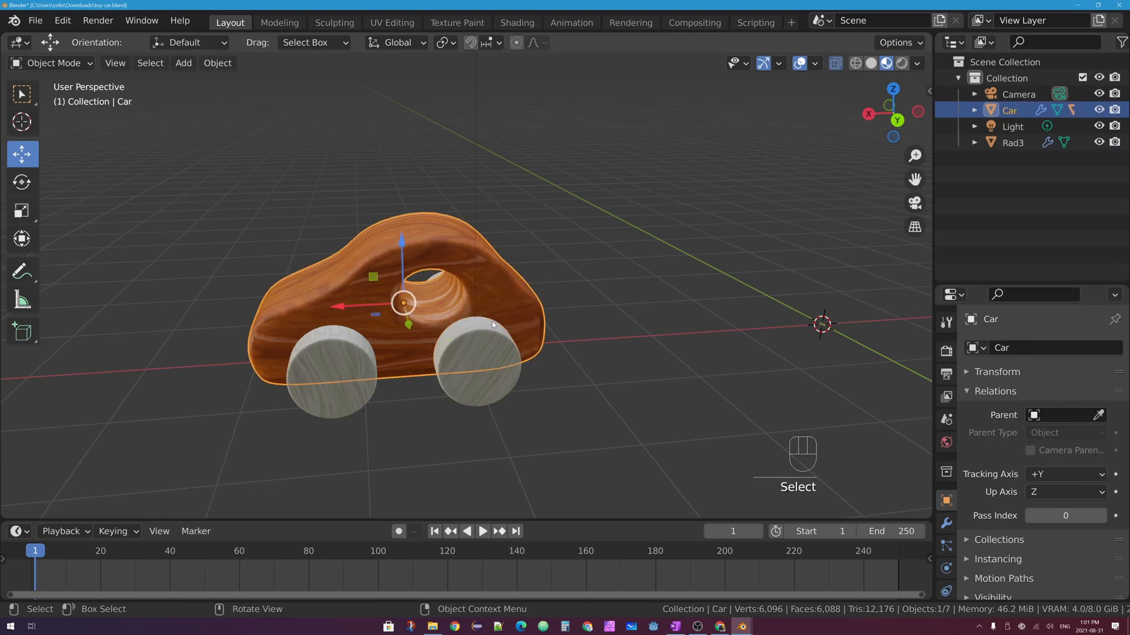
pyautogui.keyDown('shift'); pyautogui.click(508, 379); pyautogui.keyUp('shift')
pyautogui.hotkey('ctrl', 'p')
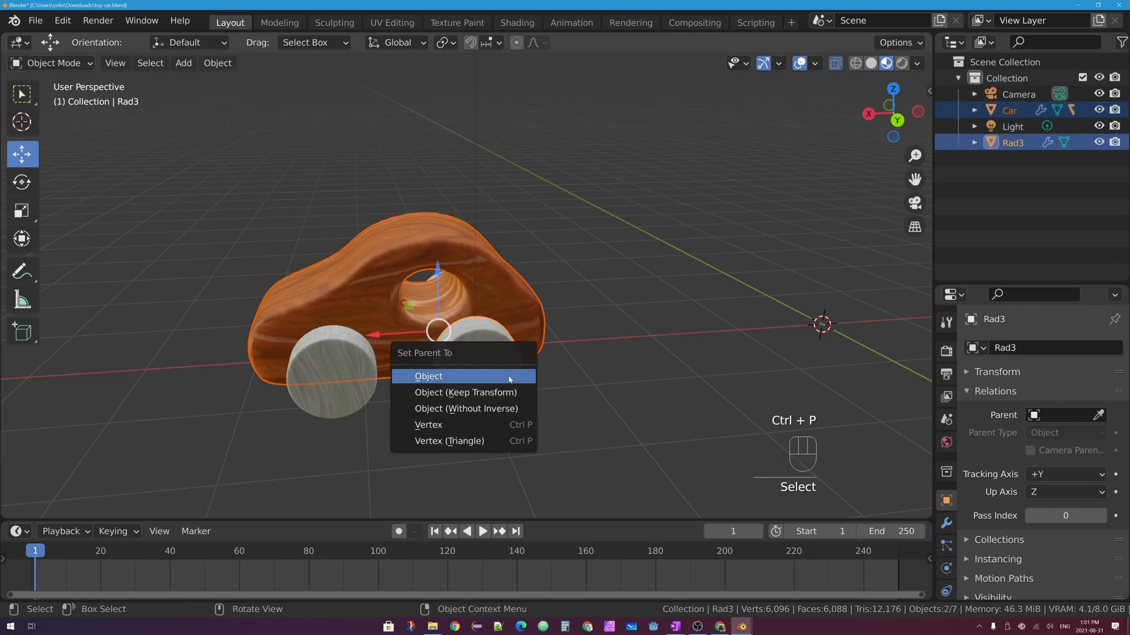
pyautogui.click(518, 372)
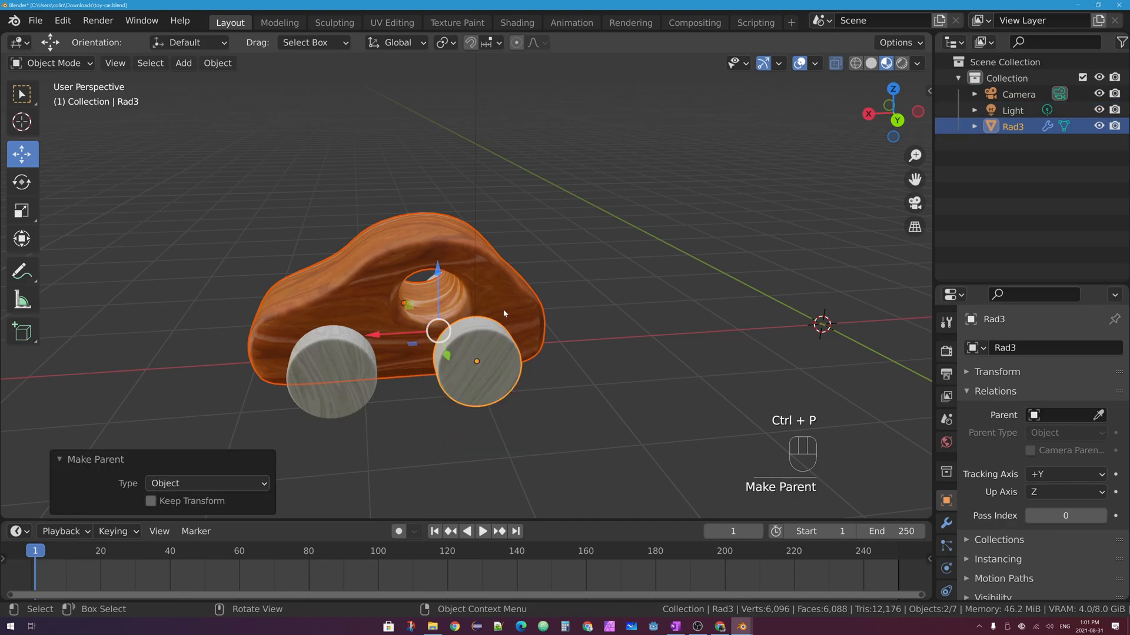
pyautogui.click(503, 289)
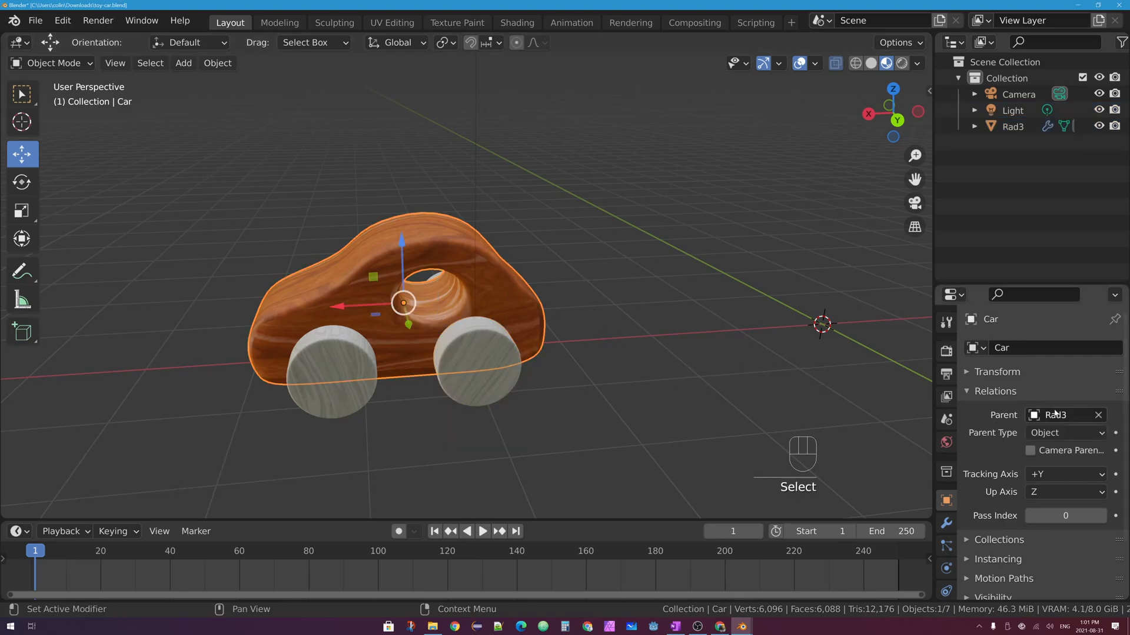
pyautogui.click(489, 390)
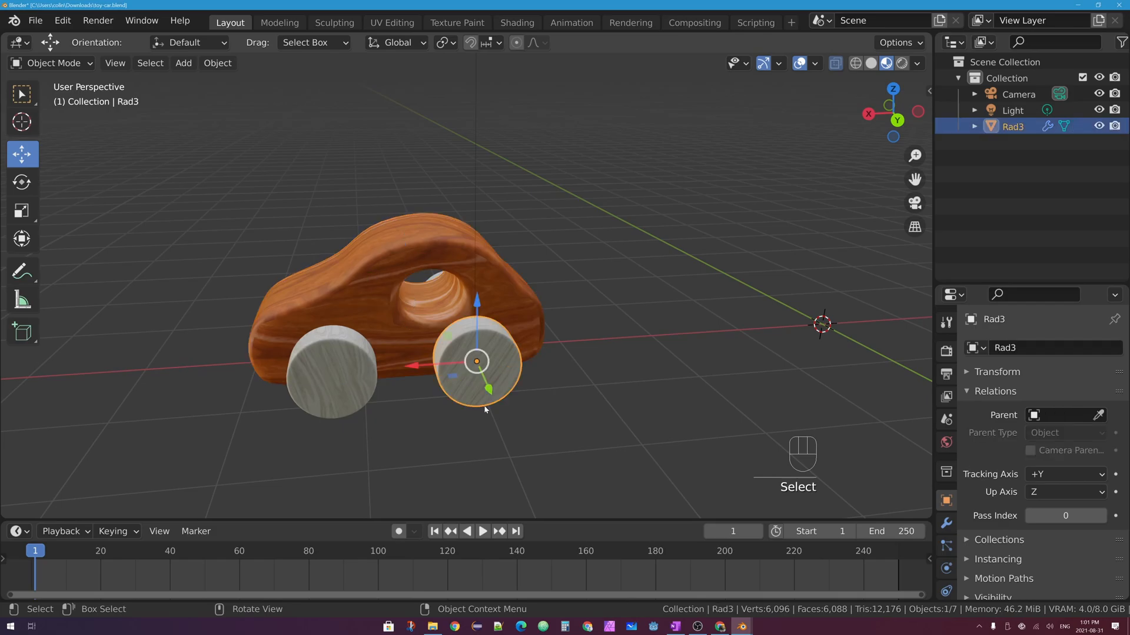
# Test-move the Rad3 wheel and cancel the move, and try to parent the wheel to the car body with the Object option
pyautogui.press('g')
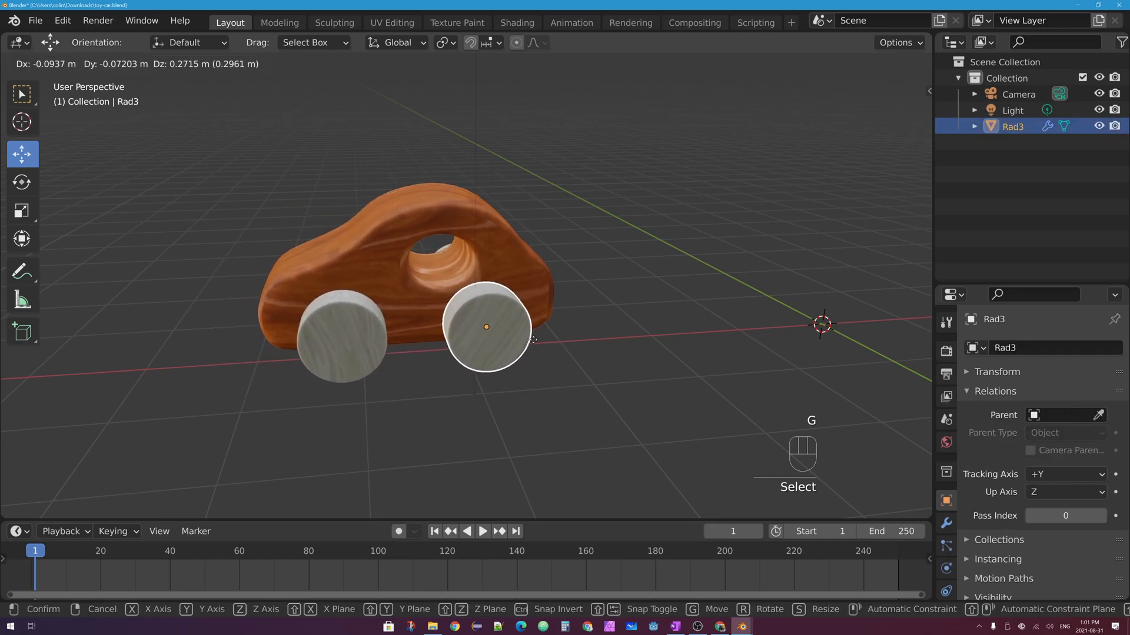
pyautogui.rightClick(553, 302)
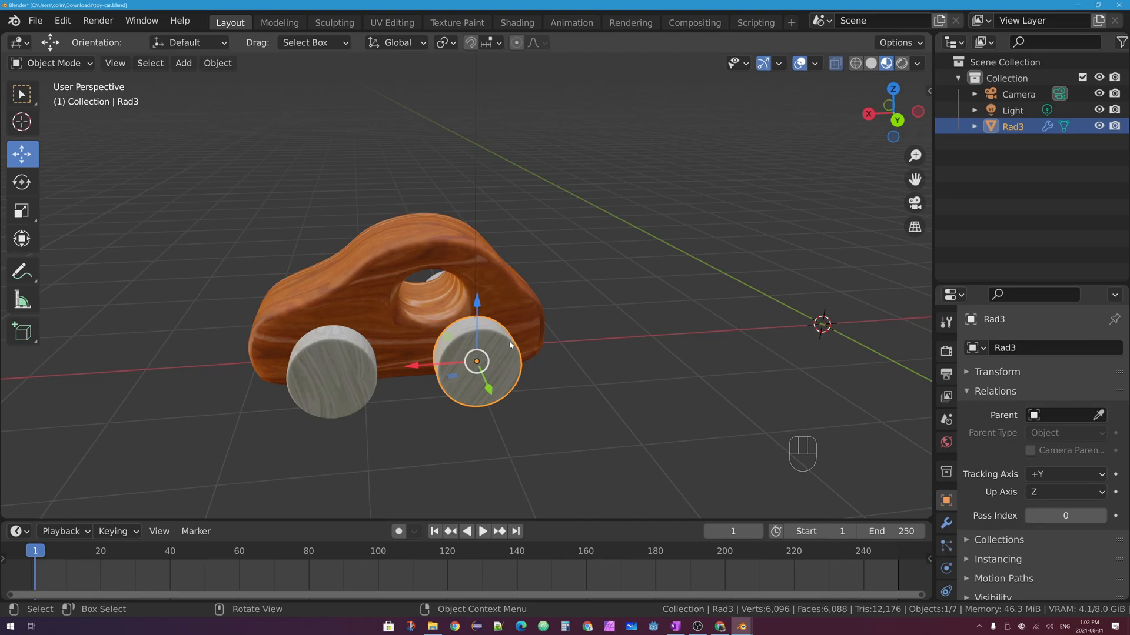
pyautogui.press('shift')
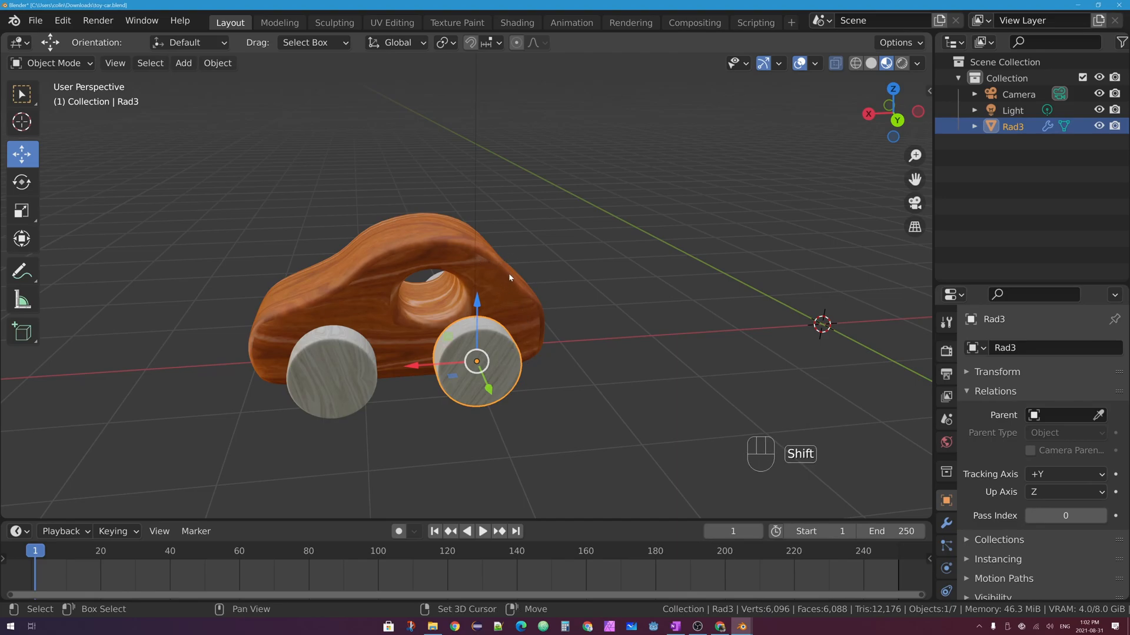
pyautogui.keyDown('shift'); pyautogui.click(500, 276); pyautogui.keyUp('shift')
pyautogui.hotkey('ctrl', 'p')
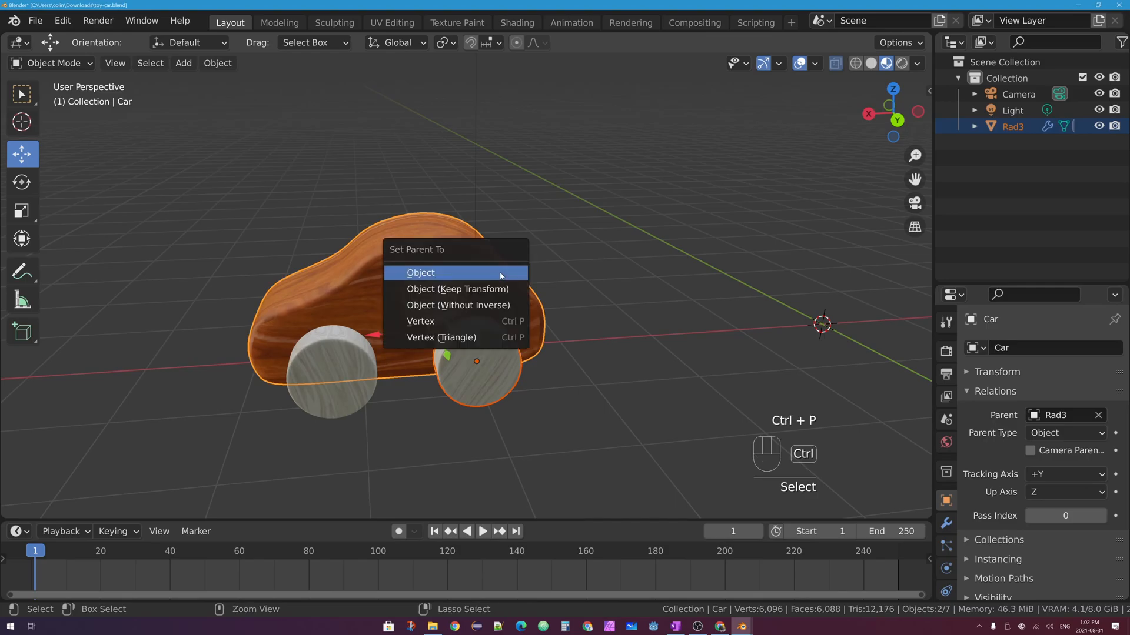
pyautogui.click(500, 275)
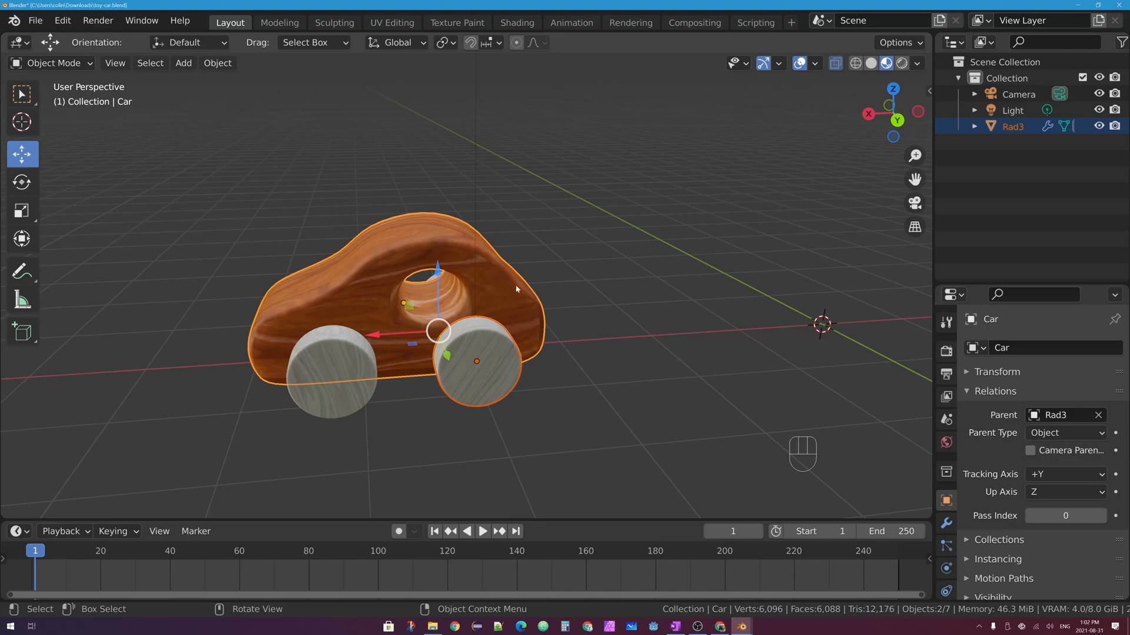
# Unparent the car body from the Rad3 wheel with the Clear and Keep Transformation option
pyautogui.click(446, 244)
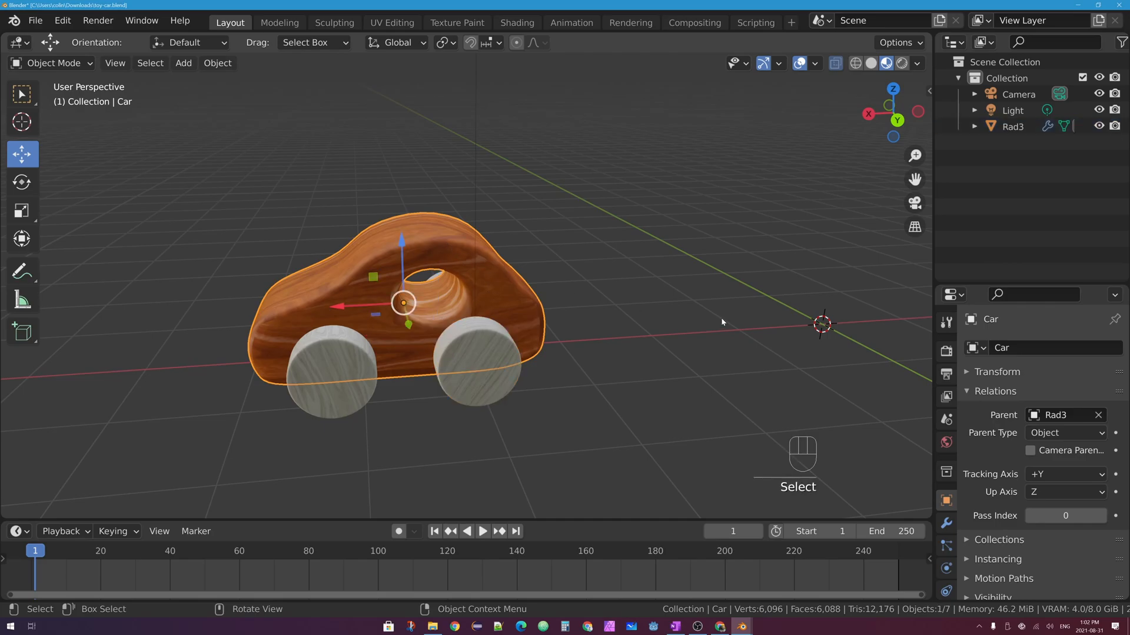
pyautogui.hotkey('alt', 'p')
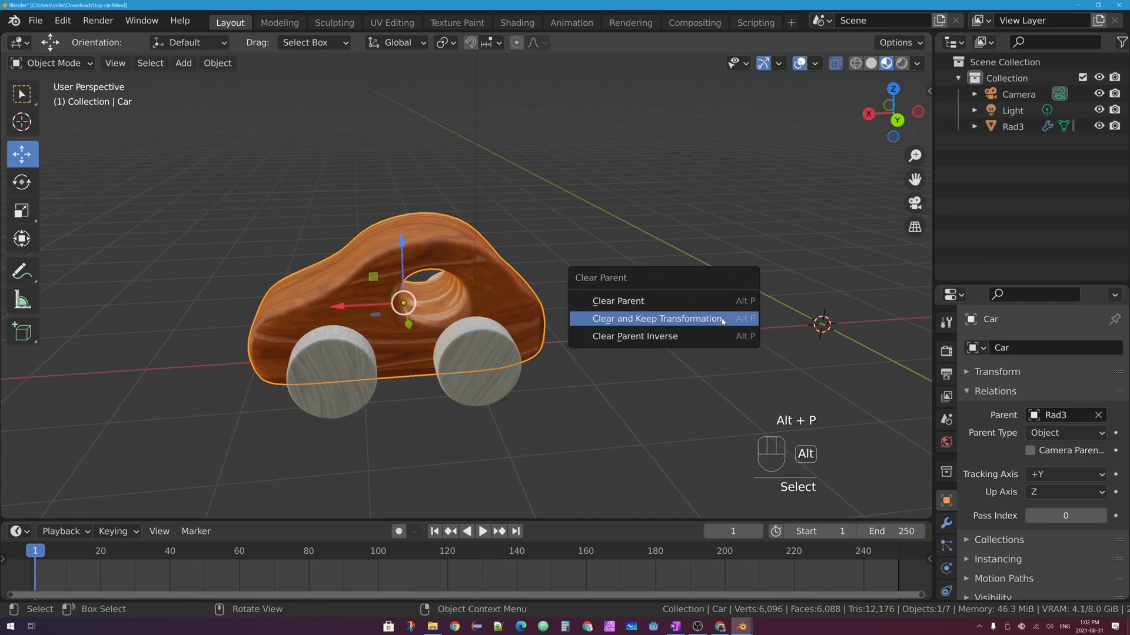
pyautogui.click(684, 319)
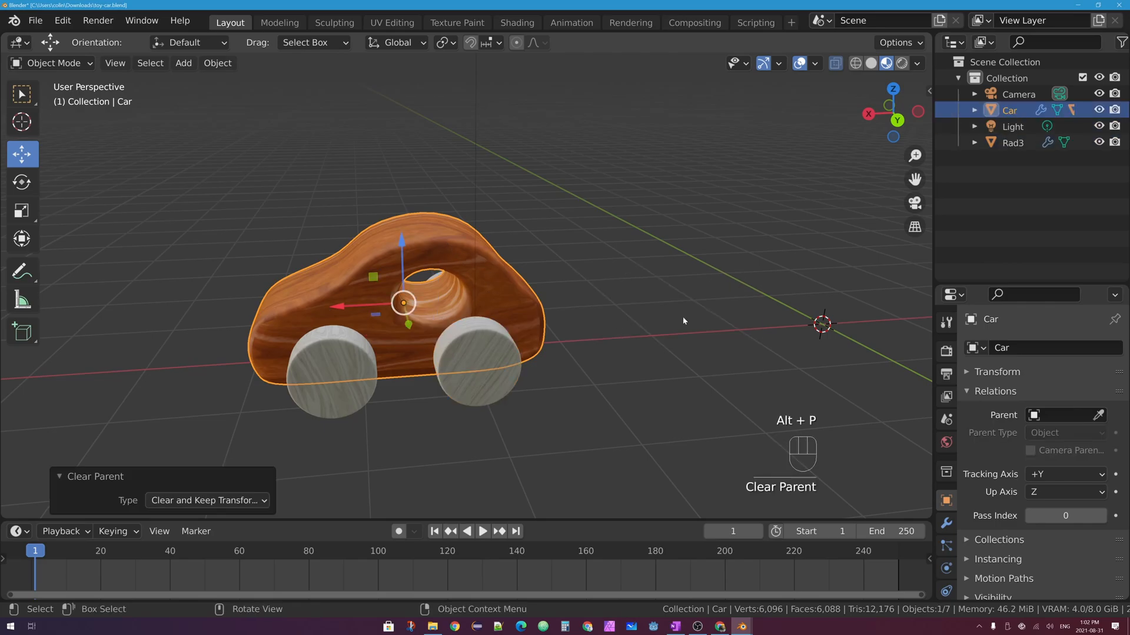
# Parent the Rad3 wheel to the car body with the Object option, and test the link by moving the body
pyautogui.click(497, 338)
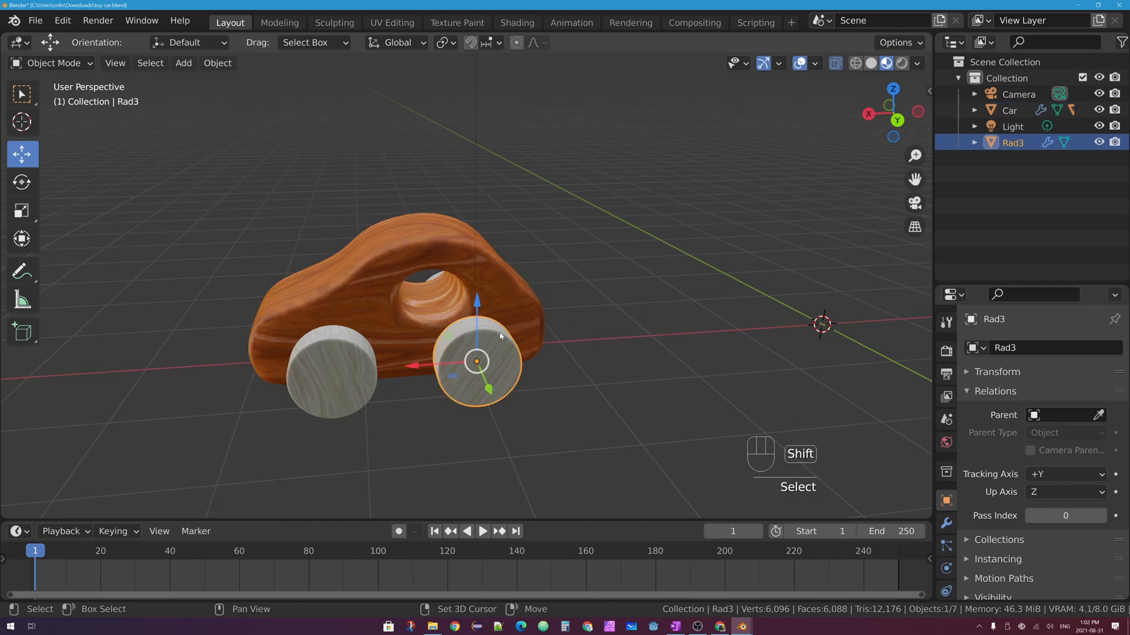
pyautogui.keyDown('shift'); pyautogui.click(514, 289); pyautogui.keyUp('shift')
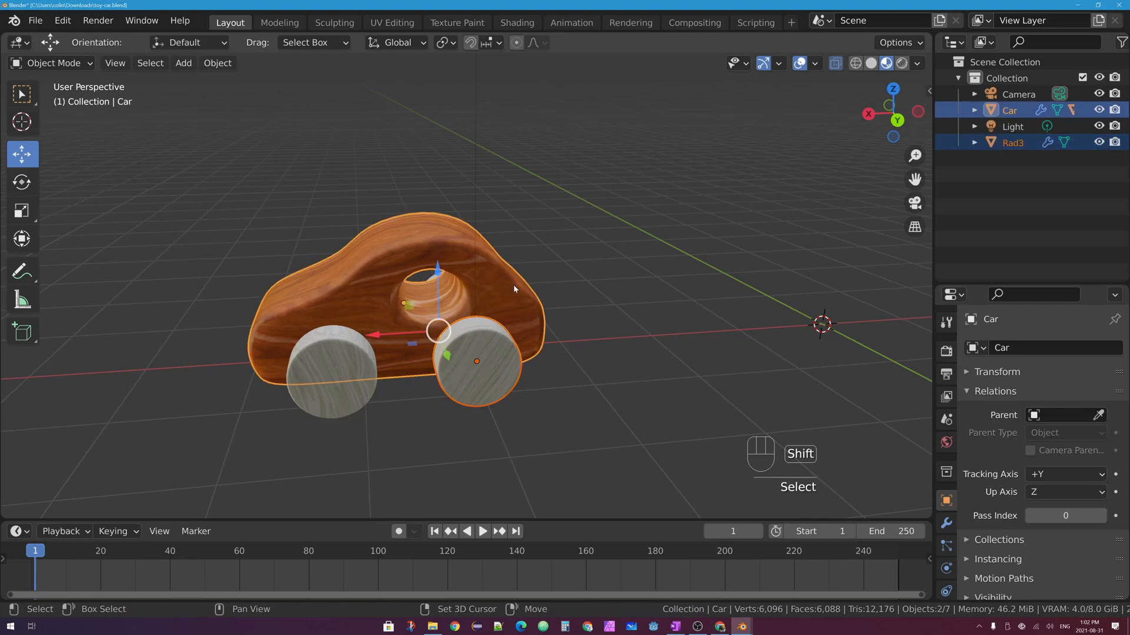
pyautogui.hotkey('ctrl', 'p')
pyautogui.click(514, 288)
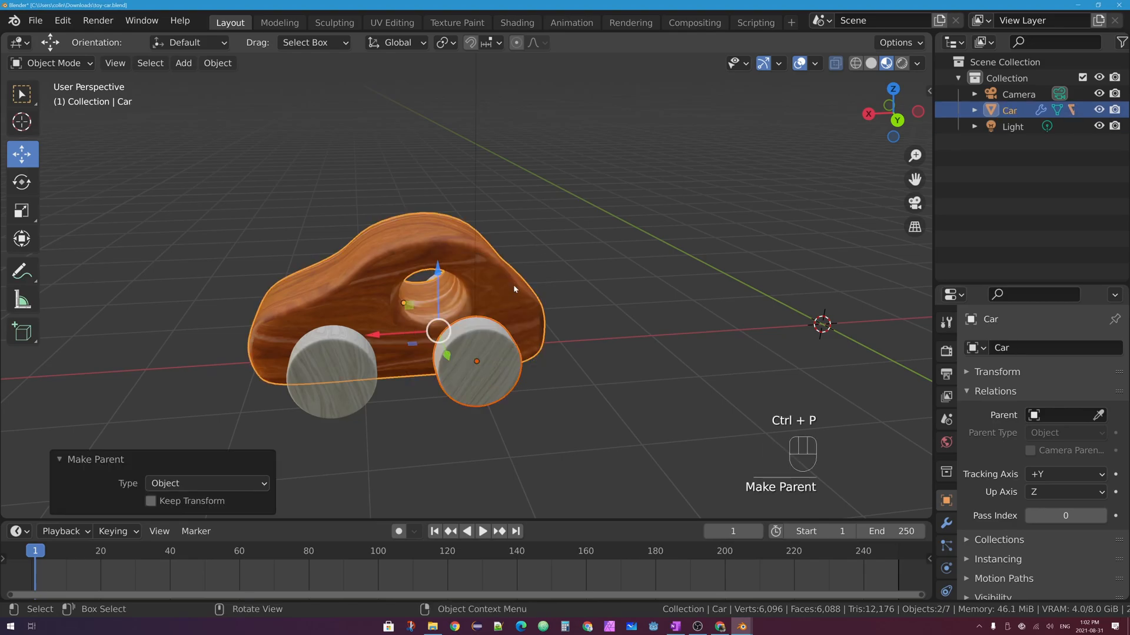
pyautogui.click(489, 269)
pyautogui.moveTo(366, 305); pyautogui.dragTo(566, 361)
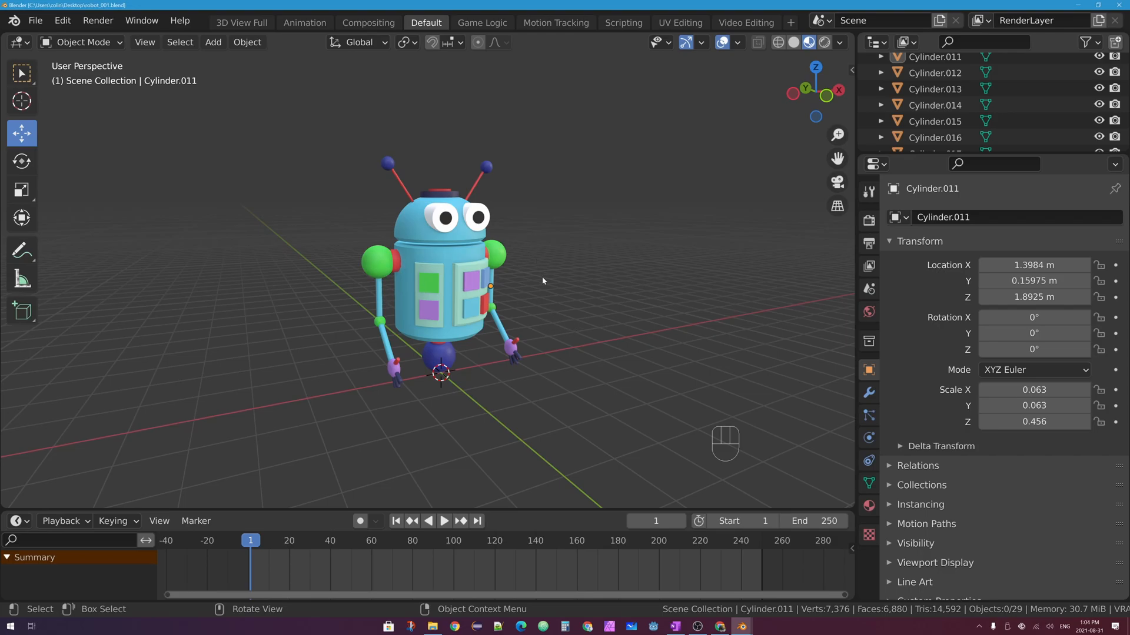
# Examine the robot's head and antenna as separate objects, testing and cancelling a move and a global Z rotation of the head
pyautogui.scroll(1, 389, 220)
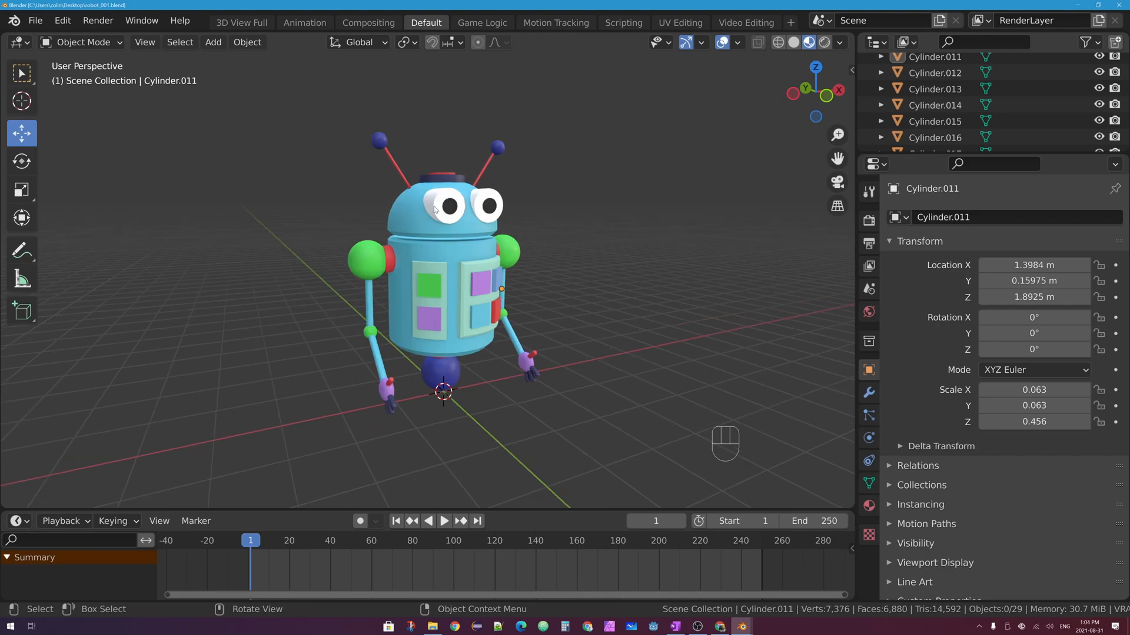
pyautogui.click(407, 211)
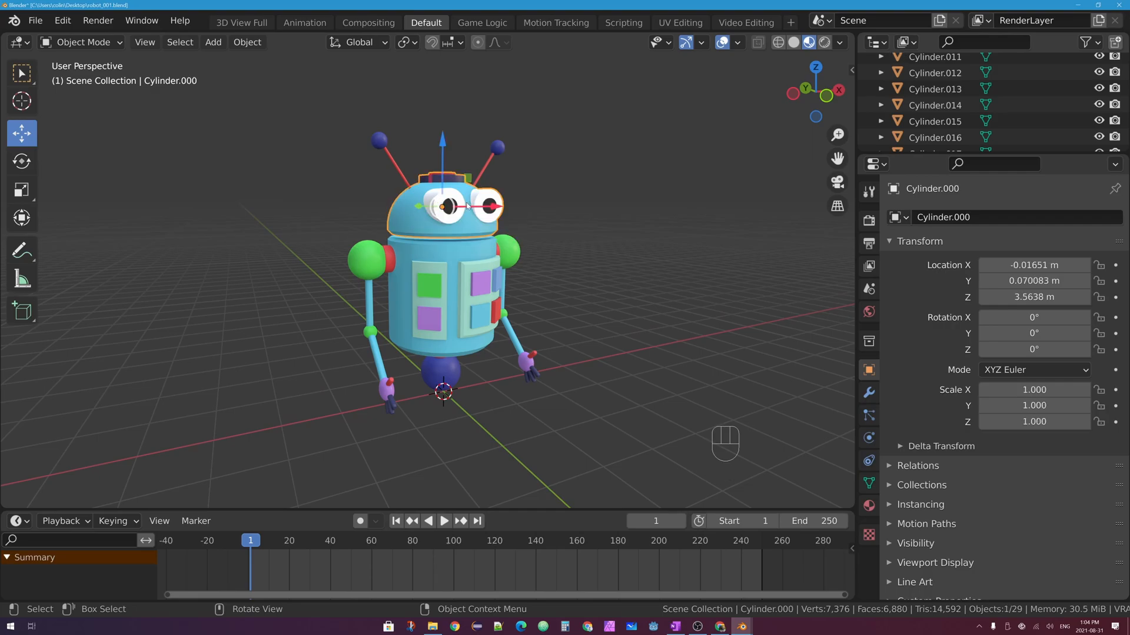
pyautogui.moveTo(478, 204); pyautogui.dragTo(537, 220, button='middle')
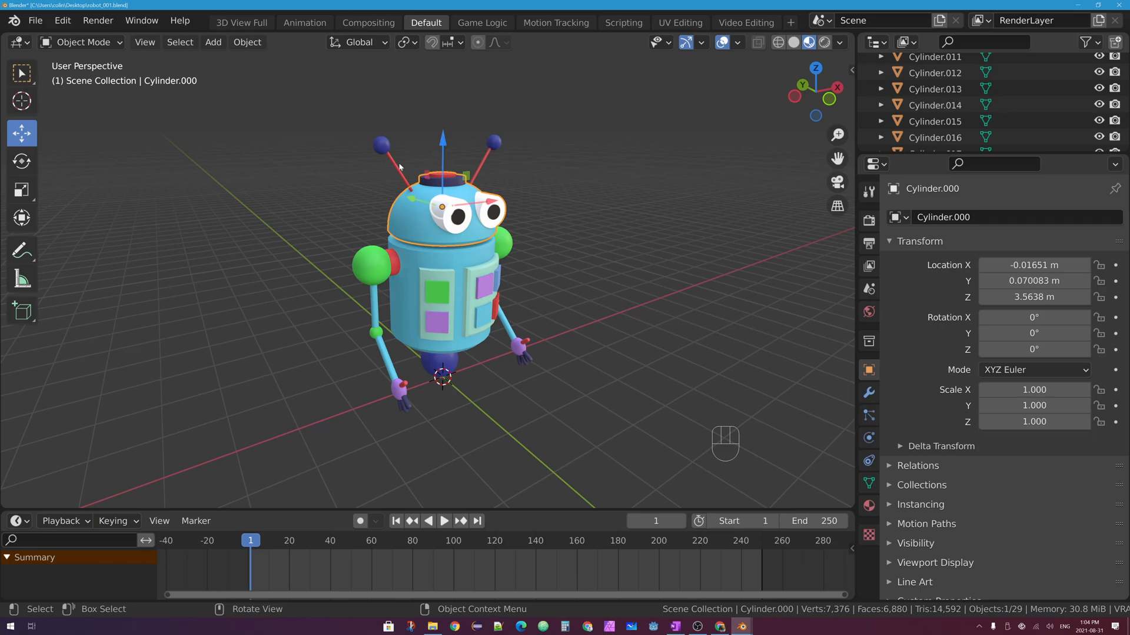
pyautogui.click(391, 161)
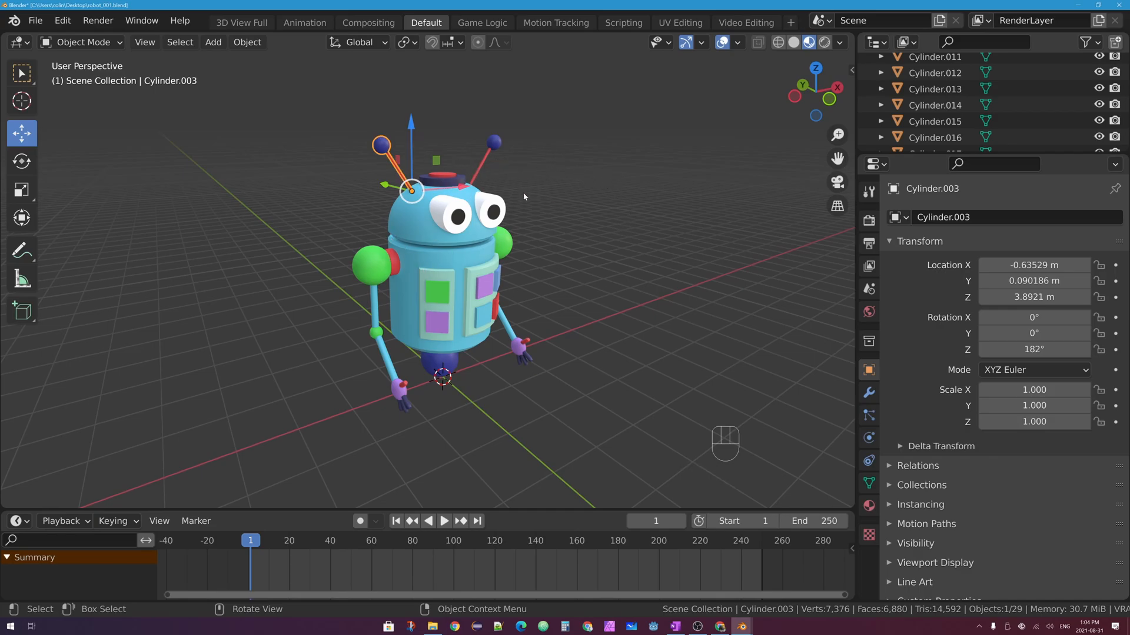
pyautogui.moveTo(484, 163); pyautogui.dragTo(465, 231, button='middle')
pyautogui.press('g')
pyautogui.rightClick(485, 226)
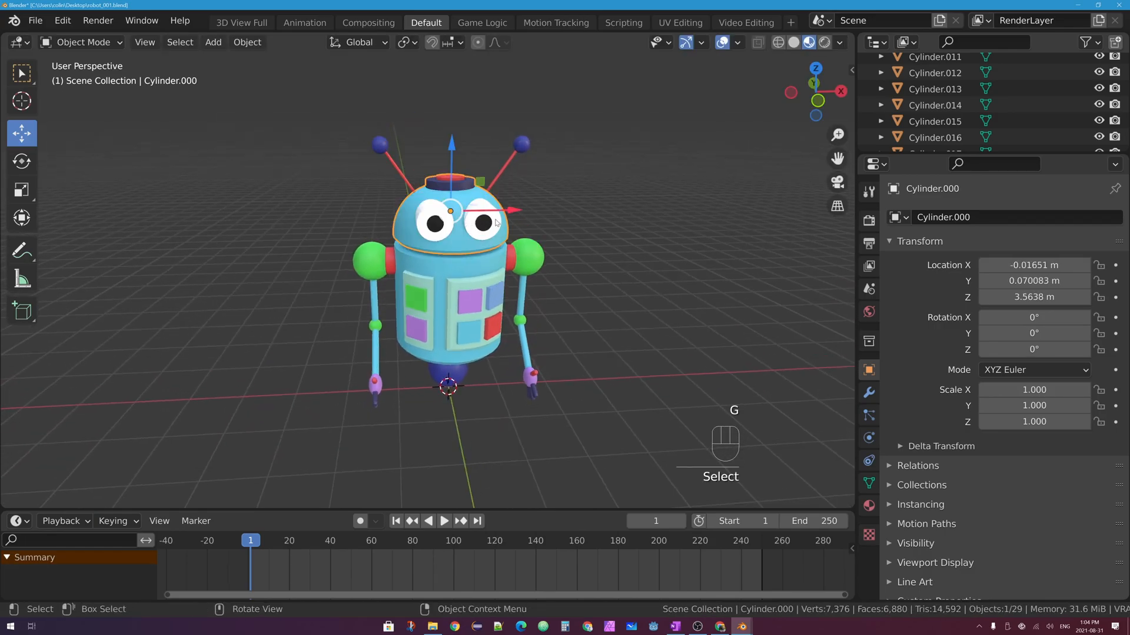
pyautogui.press('r')
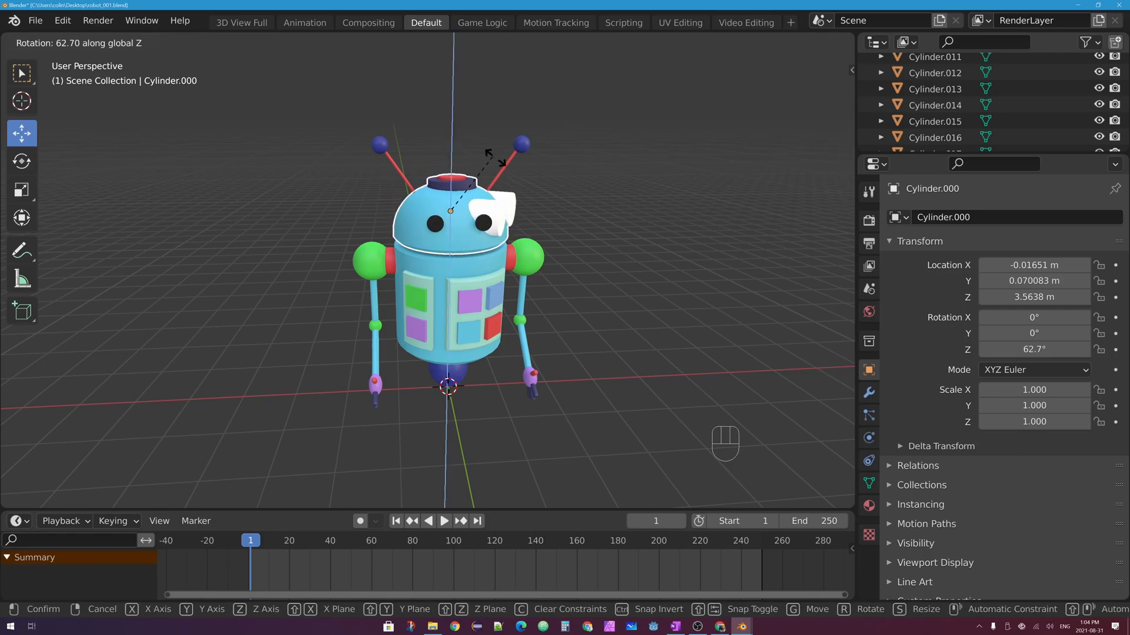
pyautogui.rightClick(387, 283)
# Examine the robot's green shoulder sphere, dark blue fingers and torso as individual objects from the side and front
pyautogui.click(372, 271)
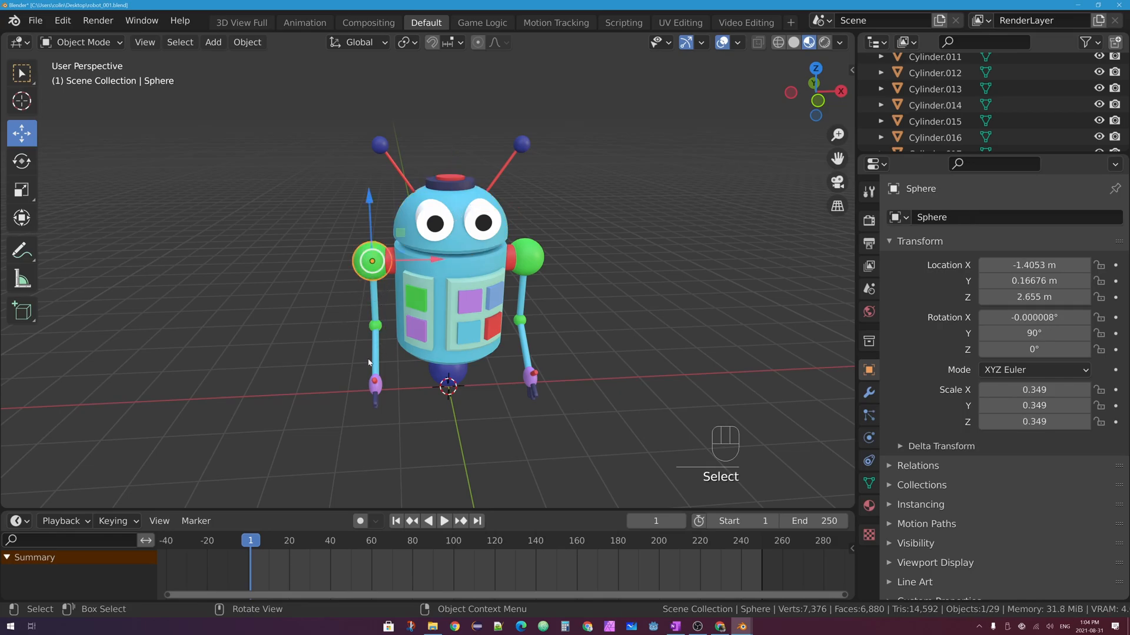
pyautogui.moveTo(364, 360); pyautogui.dragTo(427, 405, button='middle')
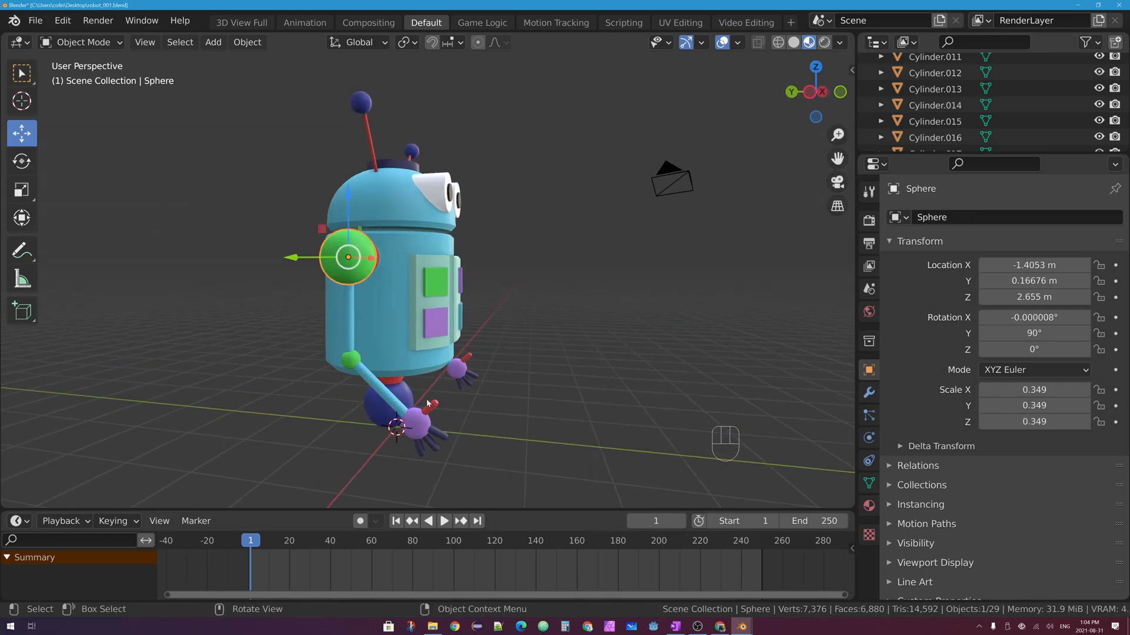
pyautogui.click(442, 435)
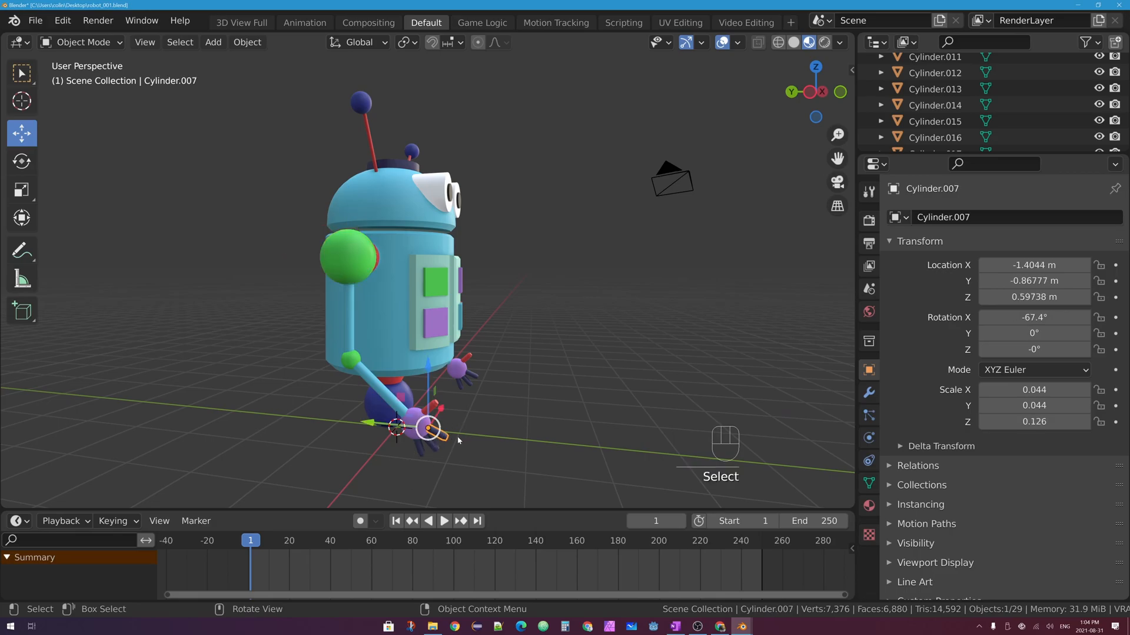
pyautogui.click(425, 435)
pyautogui.click(417, 435)
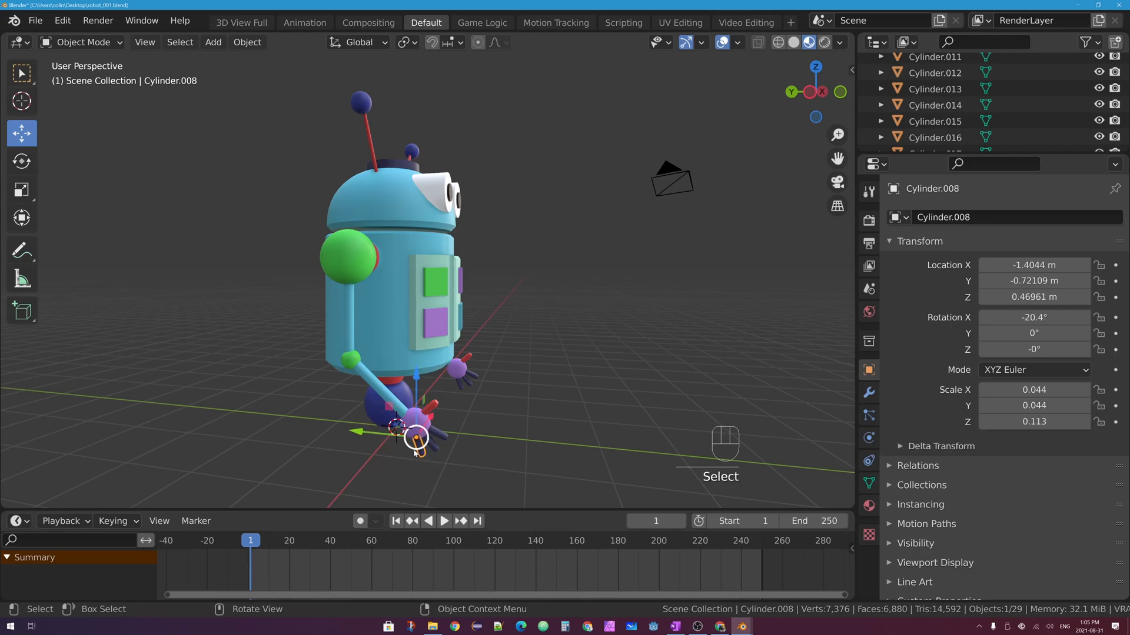
pyautogui.click(405, 253)
pyautogui.moveTo(406, 253); pyautogui.dragTo(353, 290, button='middle')
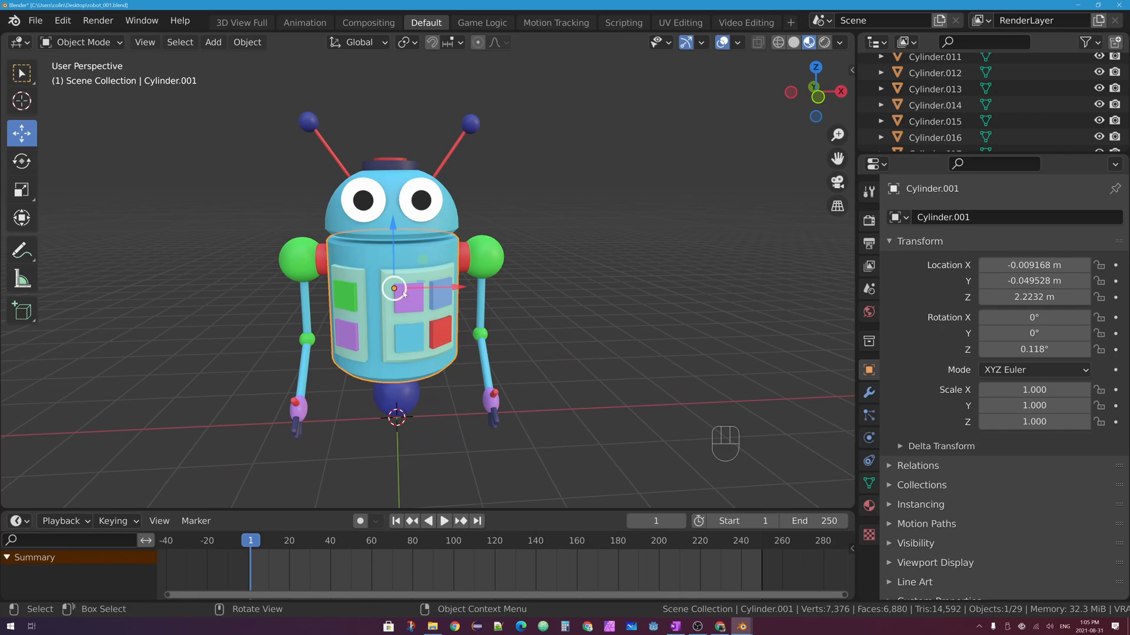
pyautogui.keyDown('shift'); pyautogui.moveTo(426, 277); pyautogui.dragTo(510, 338, button='middle'); pyautogui.keyUp('shift')
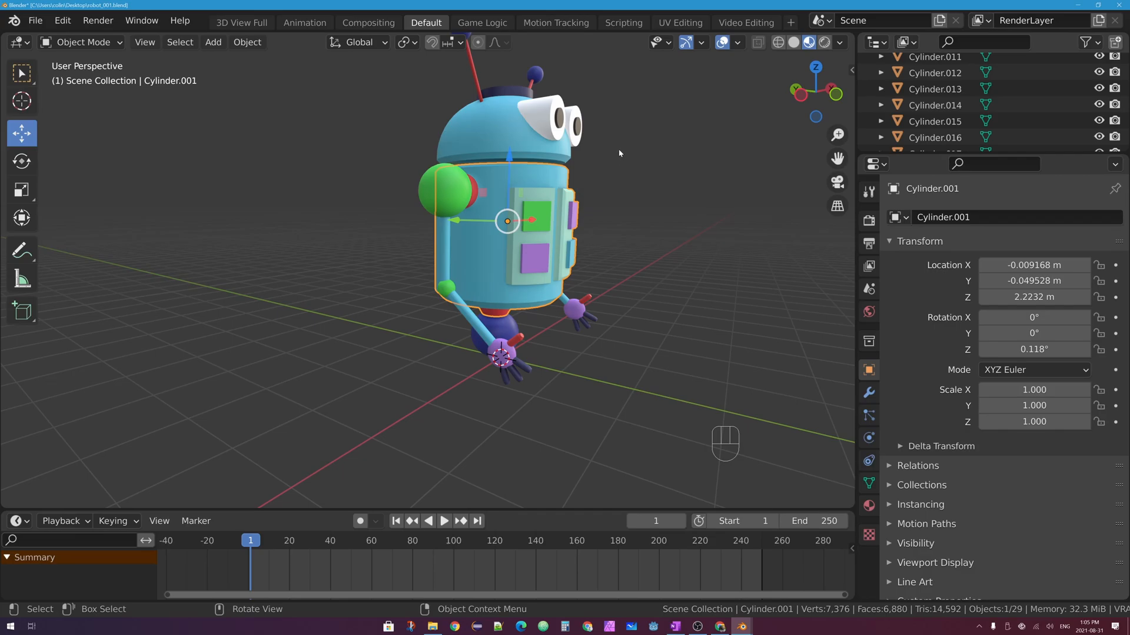
pyautogui.moveTo(605, 133); pyautogui.dragTo(579, 134, button='middle')
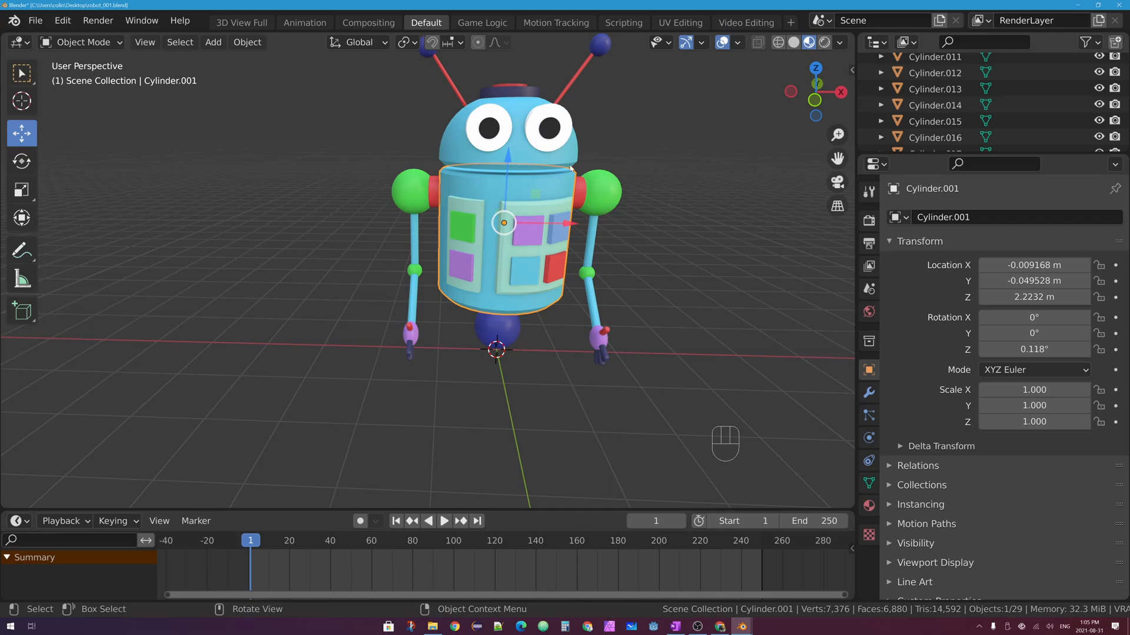
pyautogui.moveTo(418, 300); pyautogui.dragTo(516, 302, button='middle')
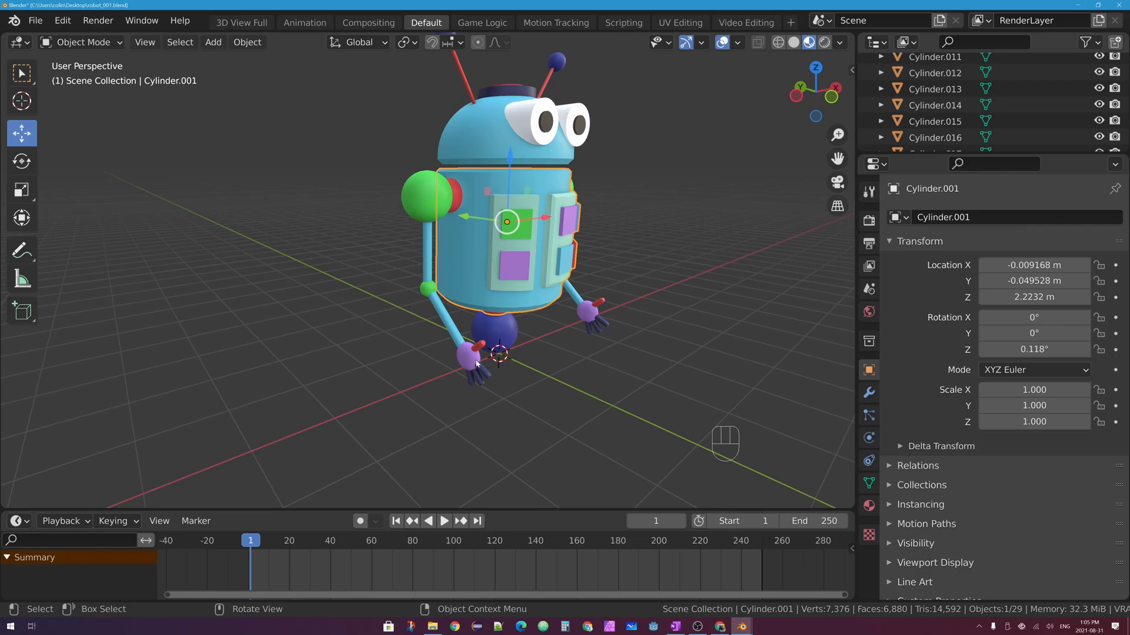
# Parent the three dark blue fingers and the red thumb of one robot hand to its purple palm with the Object option
pyautogui.click(489, 377)
pyautogui.keyDown('ctrl'); pyautogui.moveTo(499, 376); pyautogui.dragTo(444, 247, button='middle'); pyautogui.keyUp('ctrl')
pyautogui.moveTo(431, 401); pyautogui.dragTo(463, 407, button='middle')
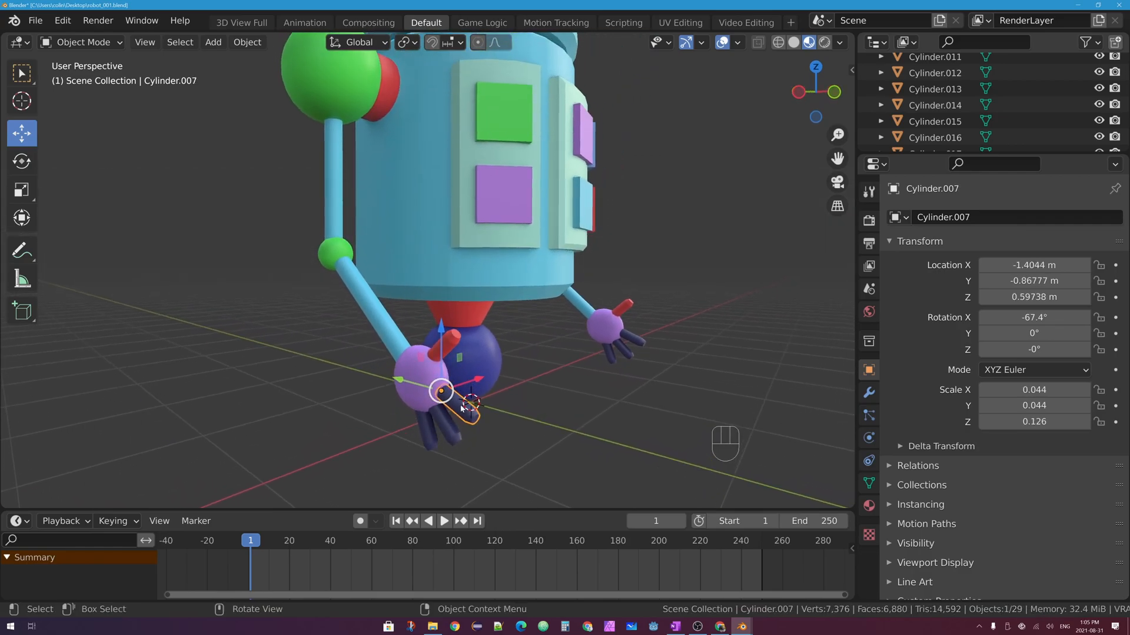
pyautogui.keyDown('shift'); pyautogui.click(444, 431); pyautogui.keyUp('shift')
pyautogui.keyDown('shift'); pyautogui.click(430, 431); pyautogui.keyUp('shift')
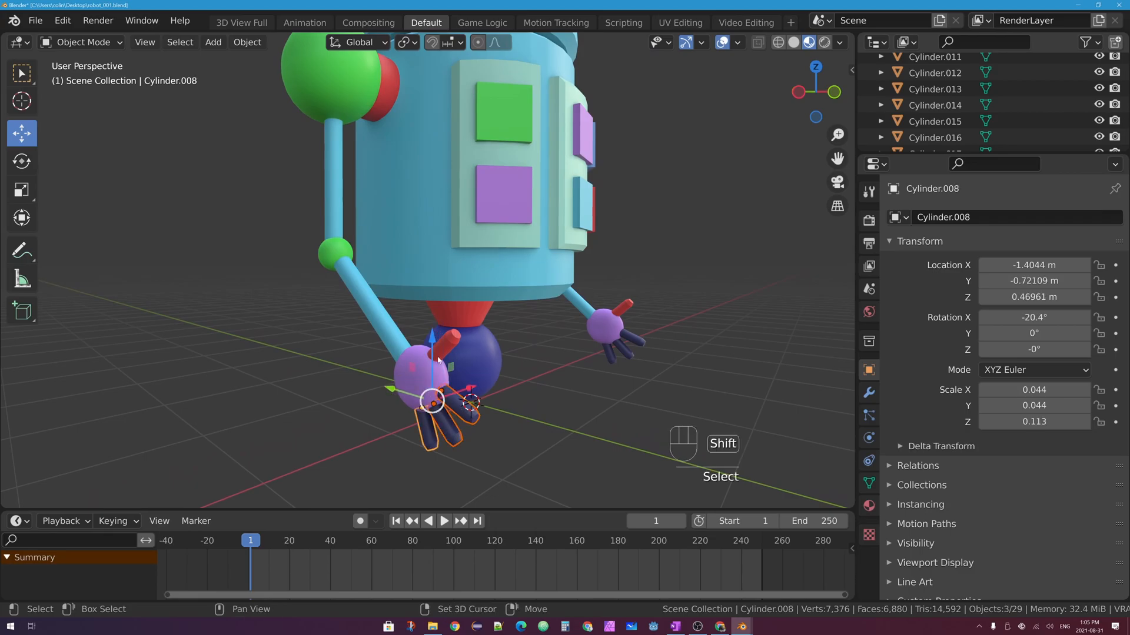
pyautogui.keyDown('shift'); pyautogui.click(445, 342); pyautogui.keyUp('shift')
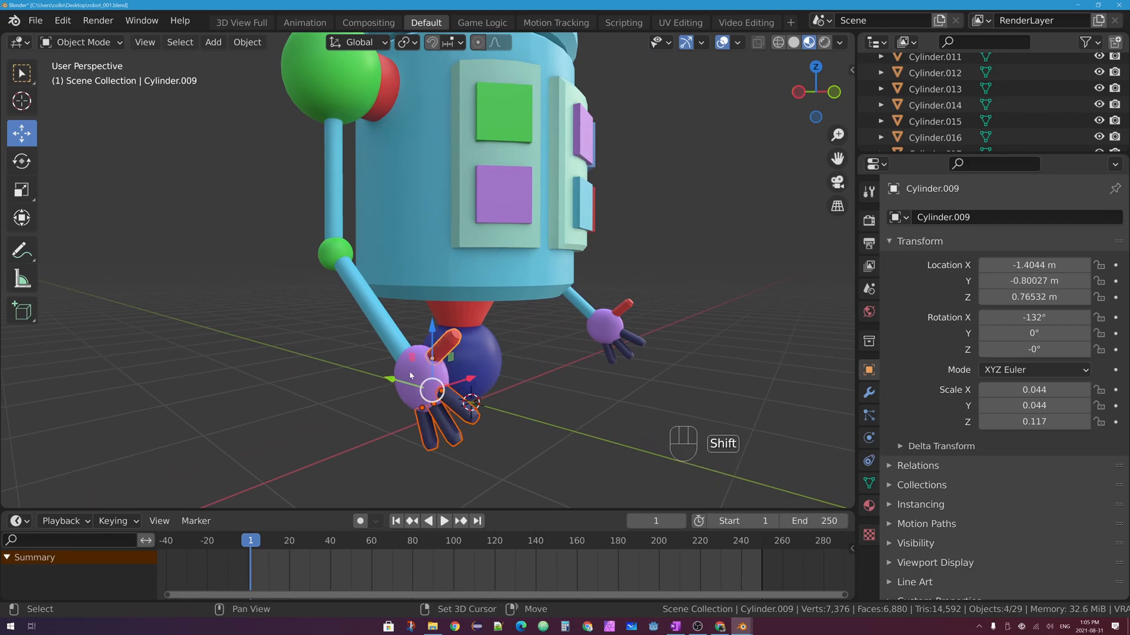
pyautogui.keyDown('shift'); pyautogui.click(428, 376); pyautogui.keyUp('shift')
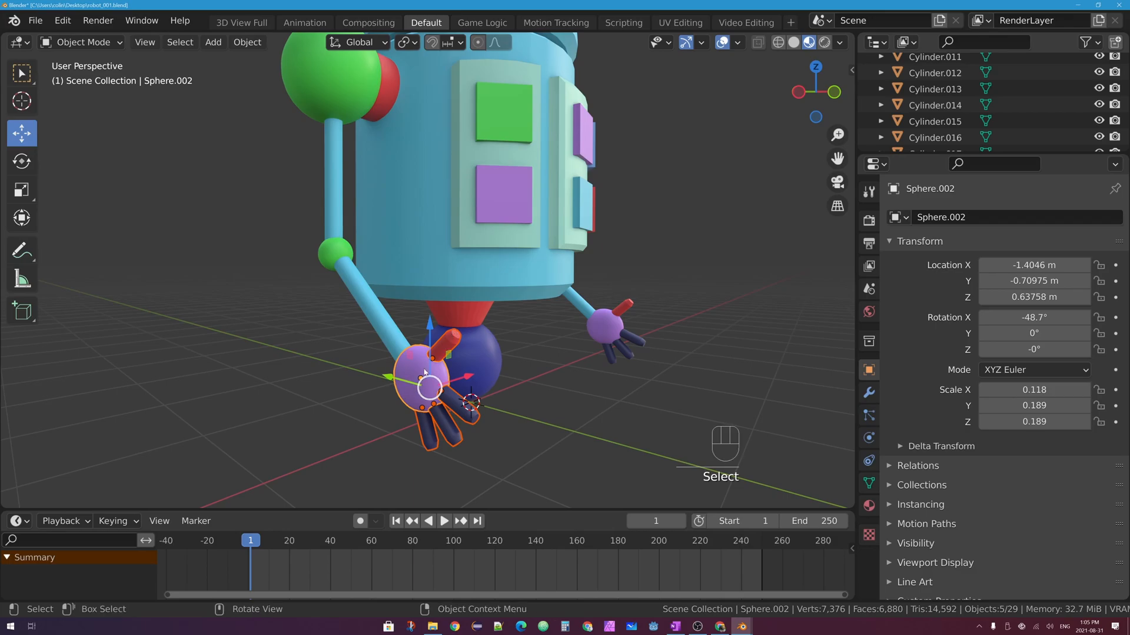
pyautogui.hotkey('ctrl', 'p')
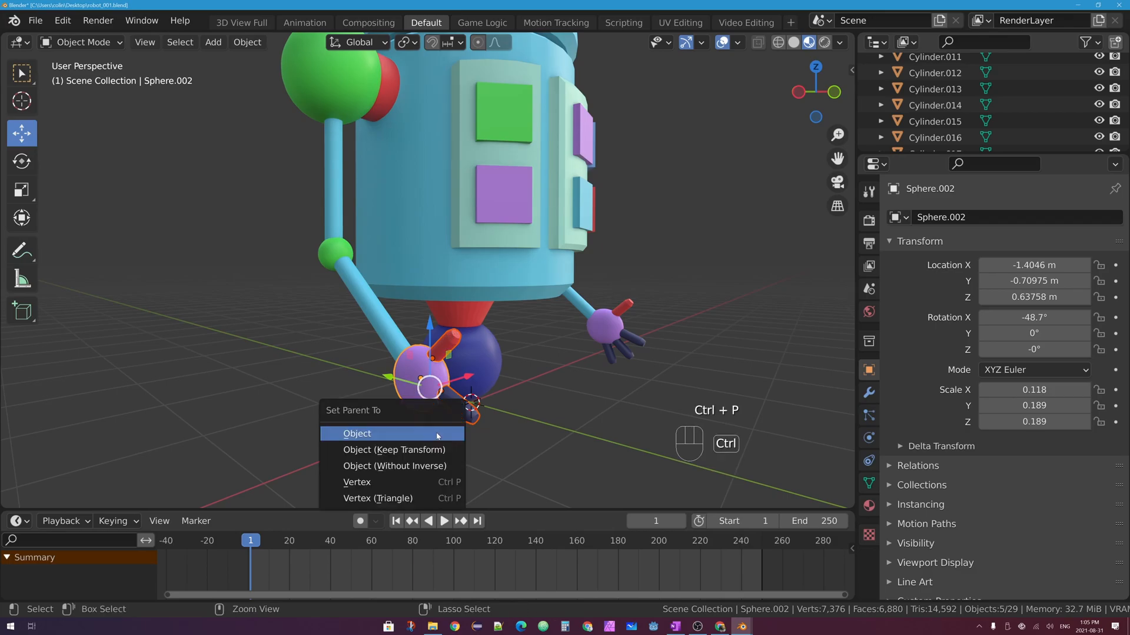
pyautogui.click(438, 435)
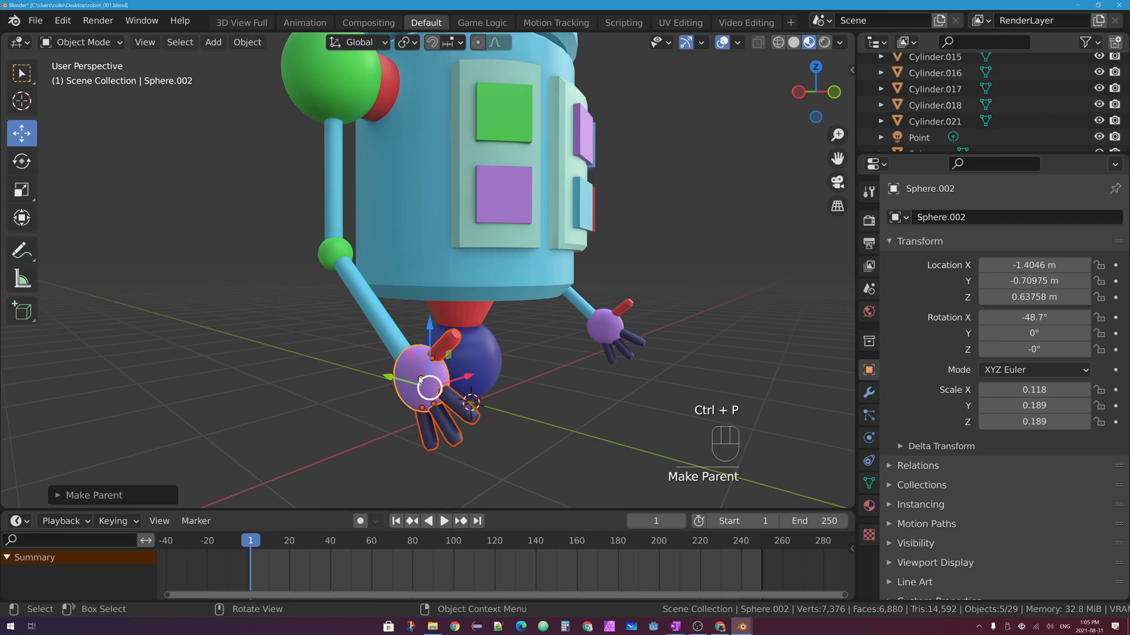
# Test-rotate the purple palm alone to check that its fingers and thumb follow, and cancel the rotation
pyautogui.click(421, 377)
pyautogui.press('r')
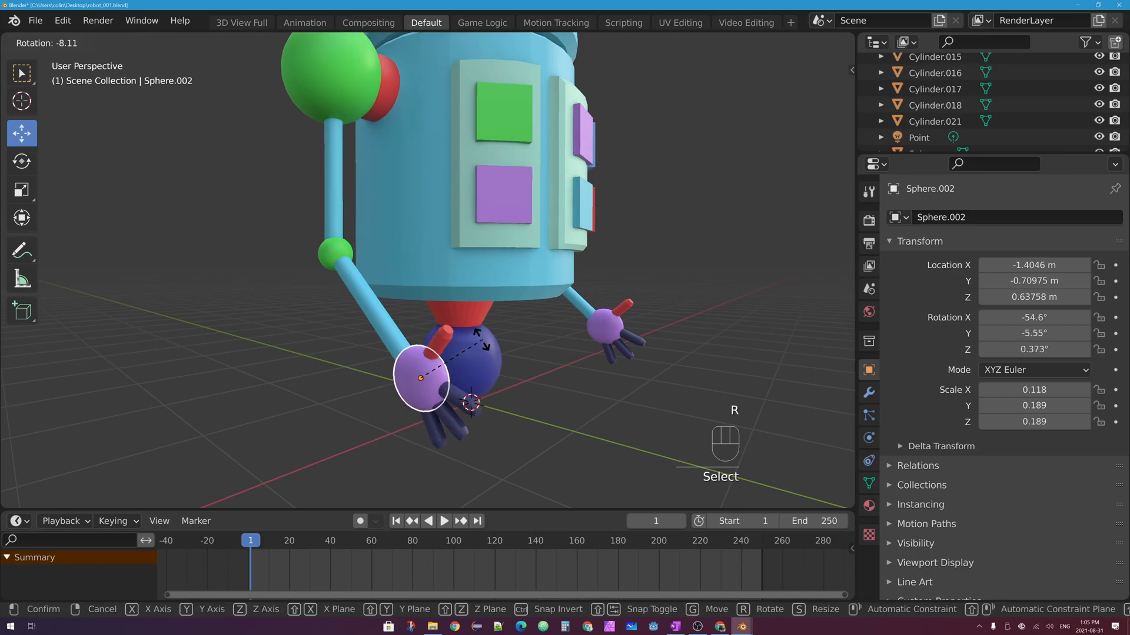
pyautogui.rightClick(492, 344)
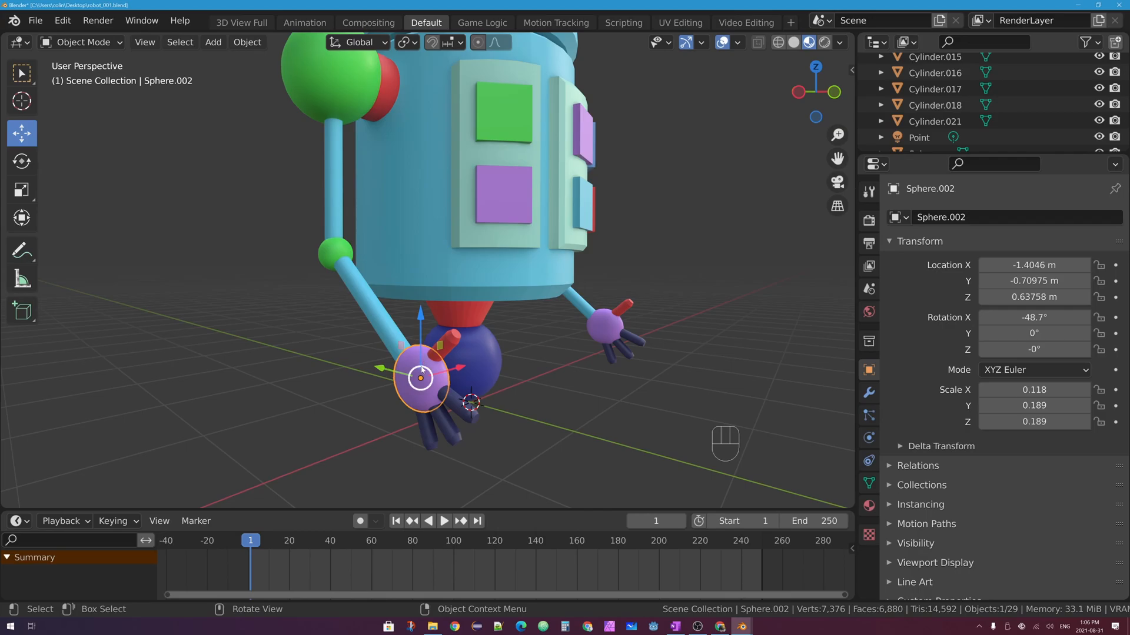
# Join the light blue forearm cylinder into the green elbow sphere as a single object
pyautogui.click(356, 284)
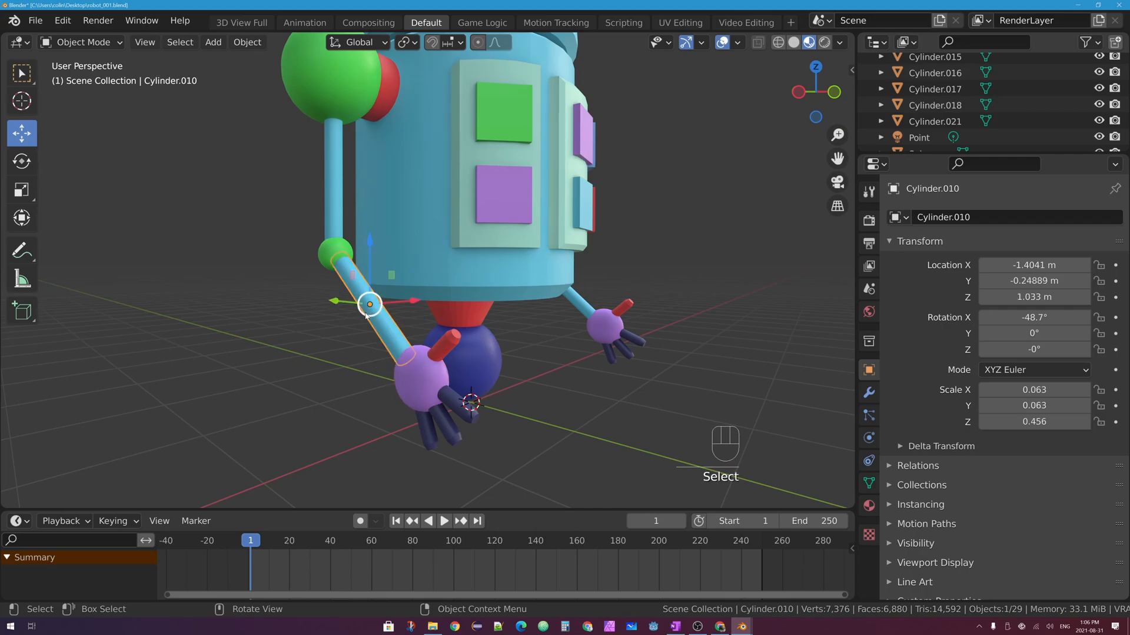
pyautogui.click(325, 258)
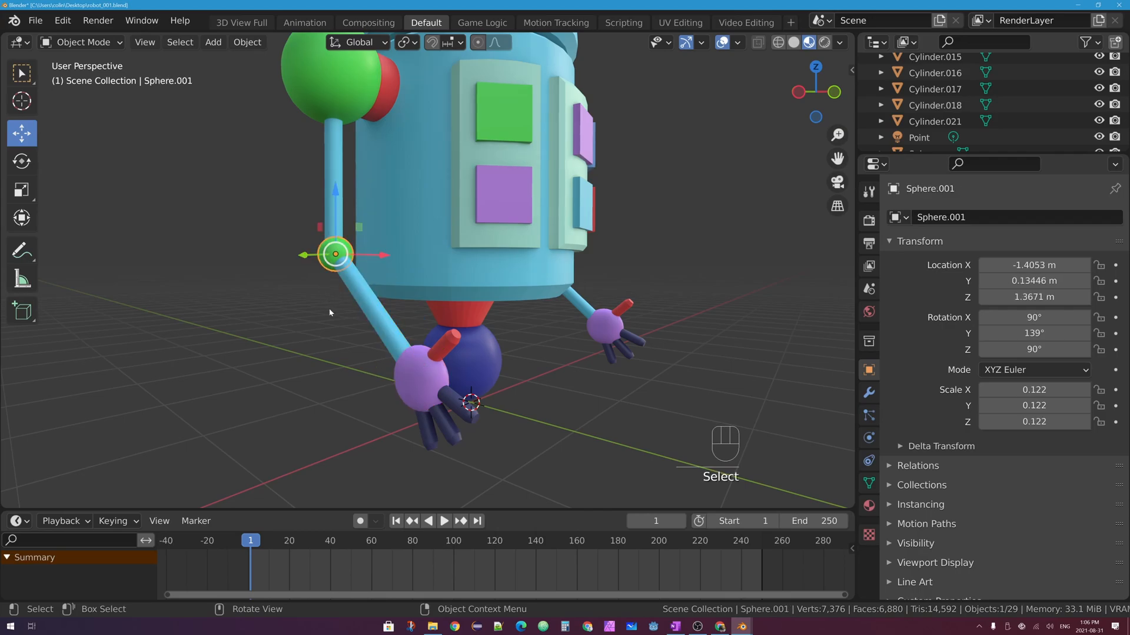
pyautogui.click(356, 284)
pyautogui.moveTo(342, 276); pyautogui.dragTo(325, 257, button='middle')
pyautogui.click(309, 255)
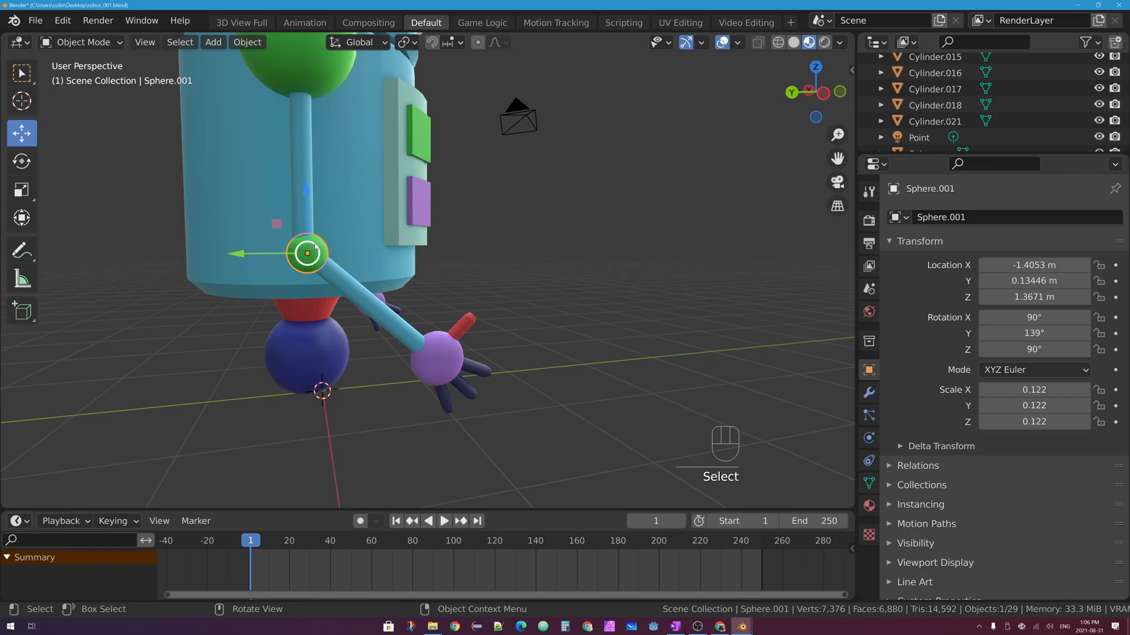
pyautogui.click(338, 296)
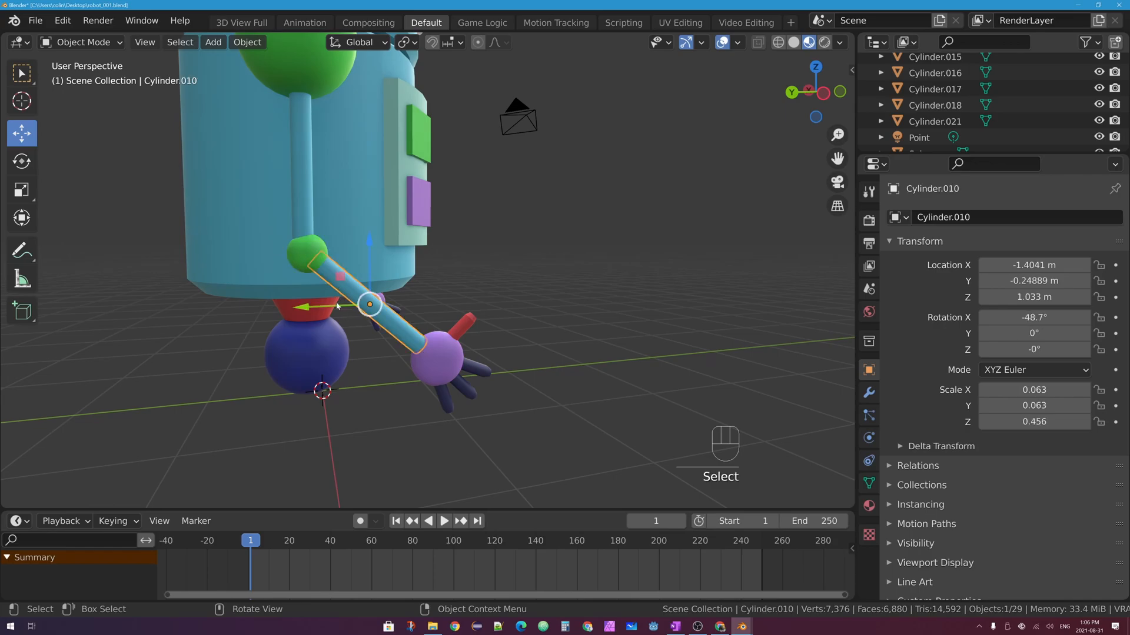
pyautogui.press('shift')
pyautogui.keyDown('shift'); pyautogui.click(302, 263); pyautogui.keyUp('shift')
pyautogui.press('ctrl')
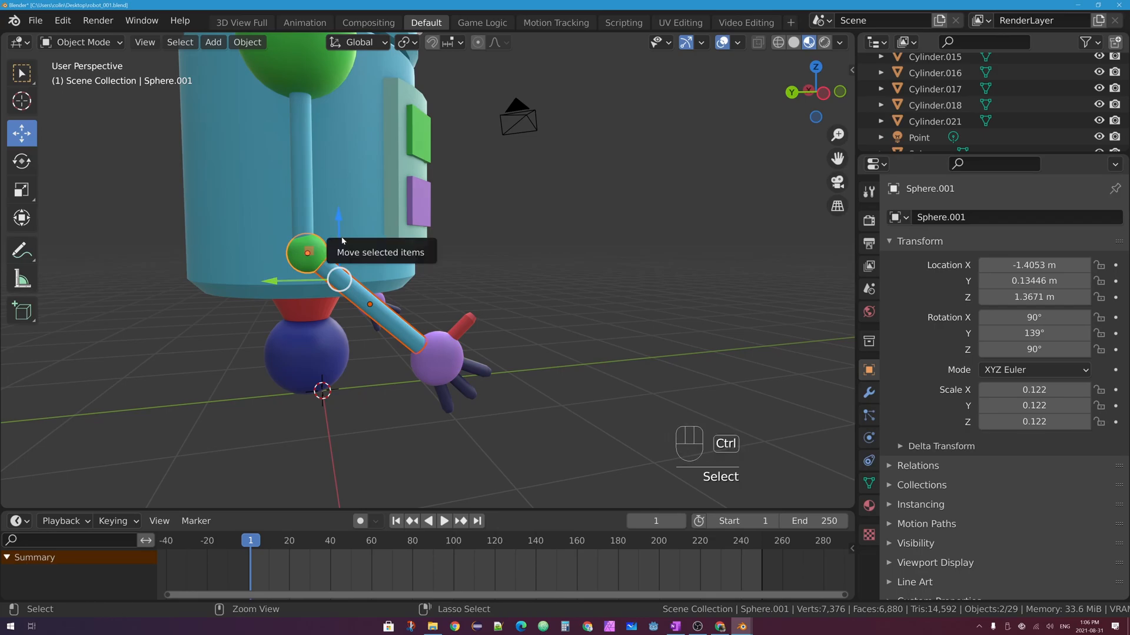
pyautogui.hotkey('ctrl', 'j')
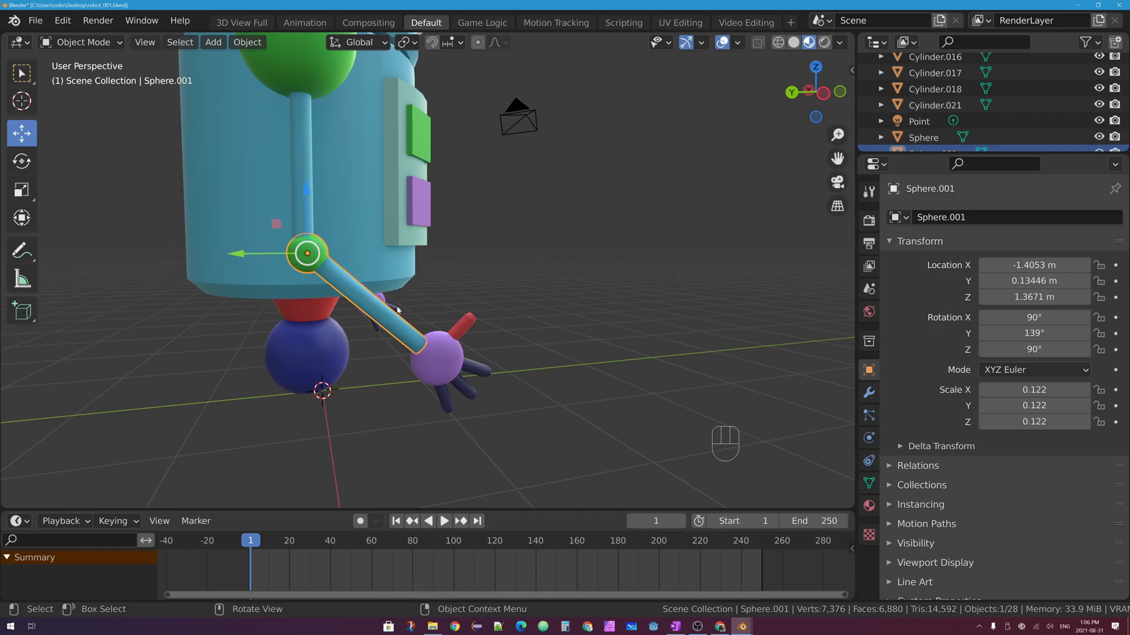
# Parent the purple palm to the joined forearm and elbow with the Object option
pyautogui.click(441, 348)
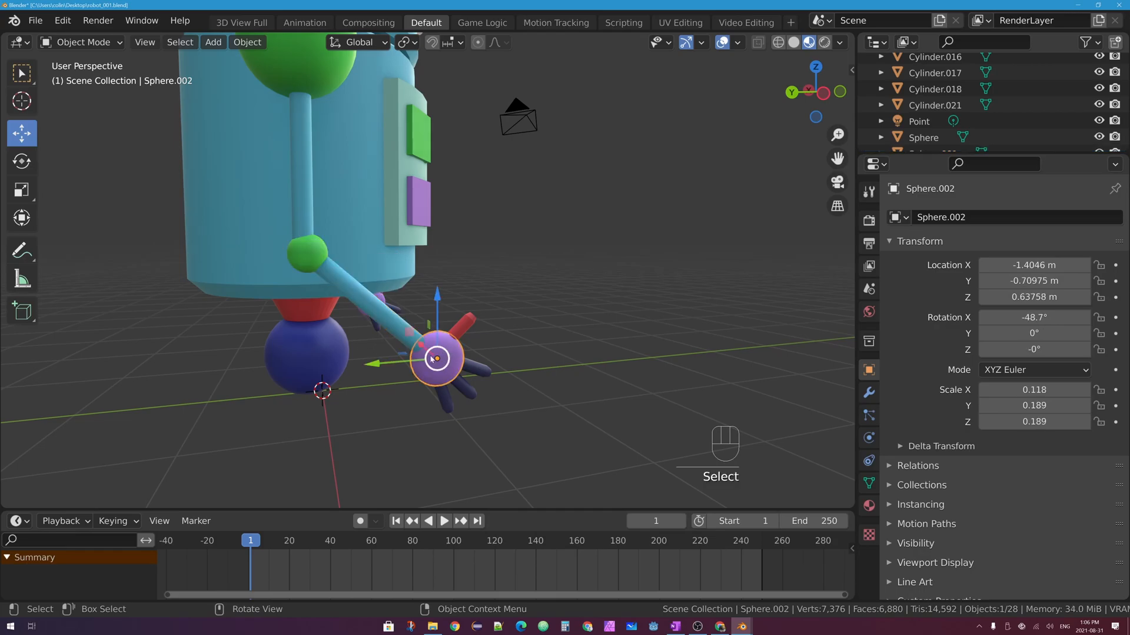
pyautogui.keyDown('shift'); pyautogui.click(367, 300); pyautogui.keyUp('shift')
pyautogui.hotkey('ctrl', 'p')
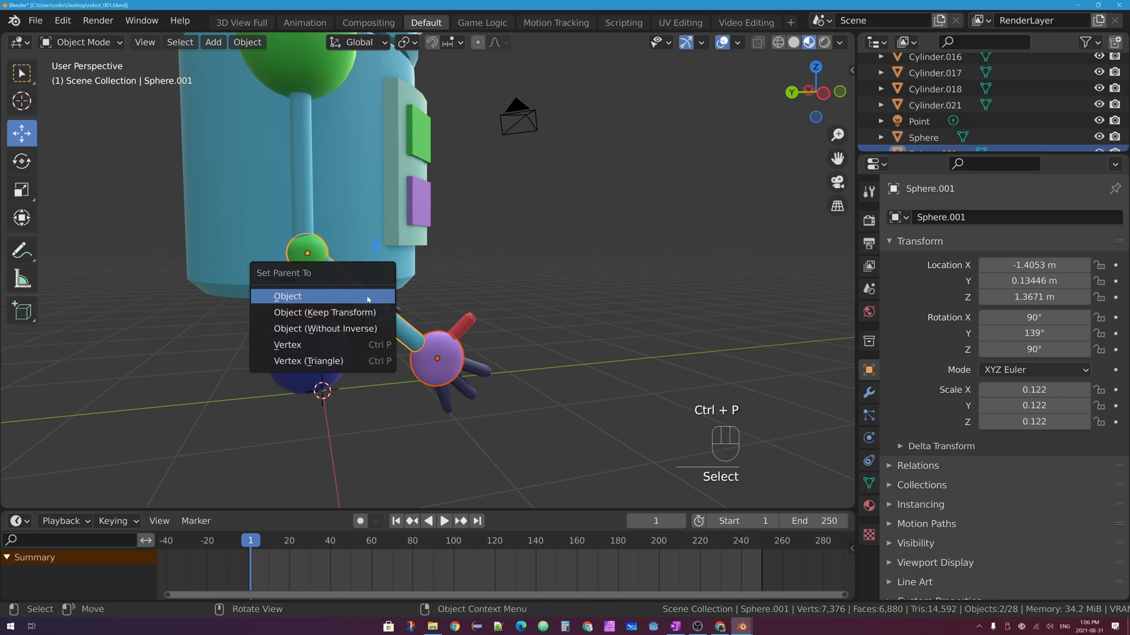
pyautogui.click(357, 298)
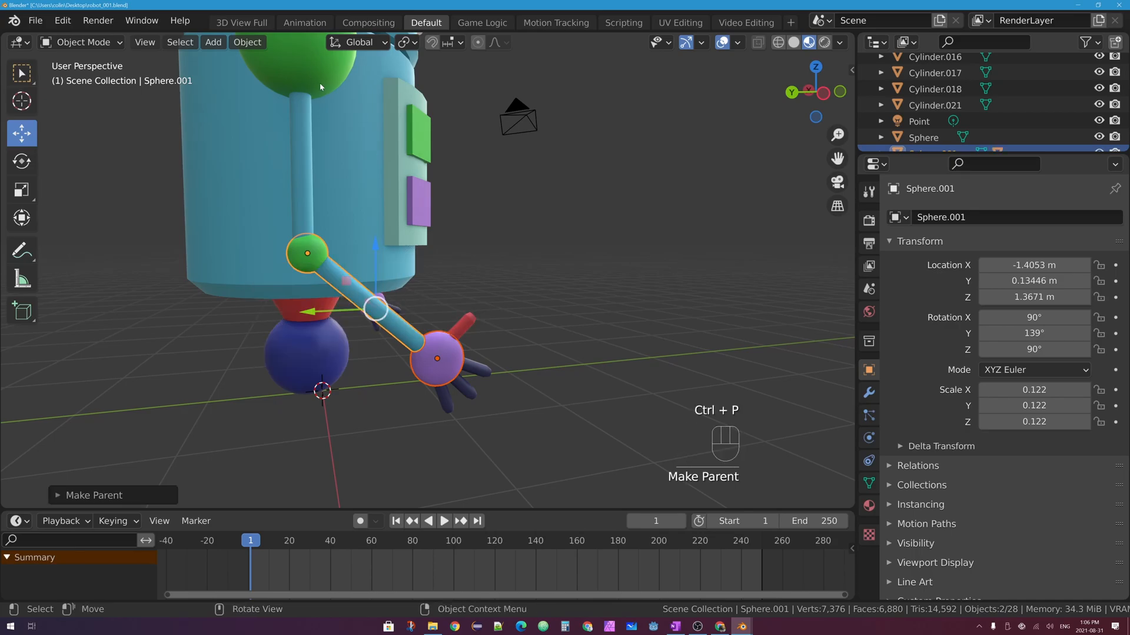
# Join the light blue upper arm cylinder into the green shoulder sphere of the same arm
pyautogui.moveTo(346, 125); pyautogui.dragTo(356, 158, button='middle')
pyautogui.click(321, 142)
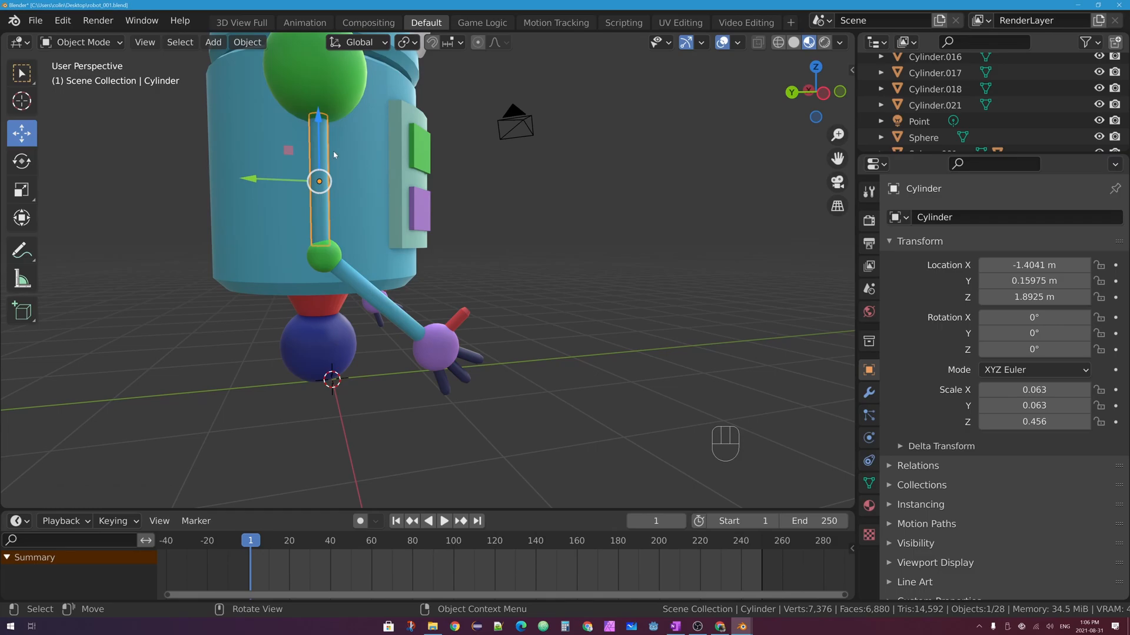
pyautogui.scroll(-3, 360, 121)
pyautogui.moveTo(387, 136); pyautogui.dragTo(228, 134, button='middle')
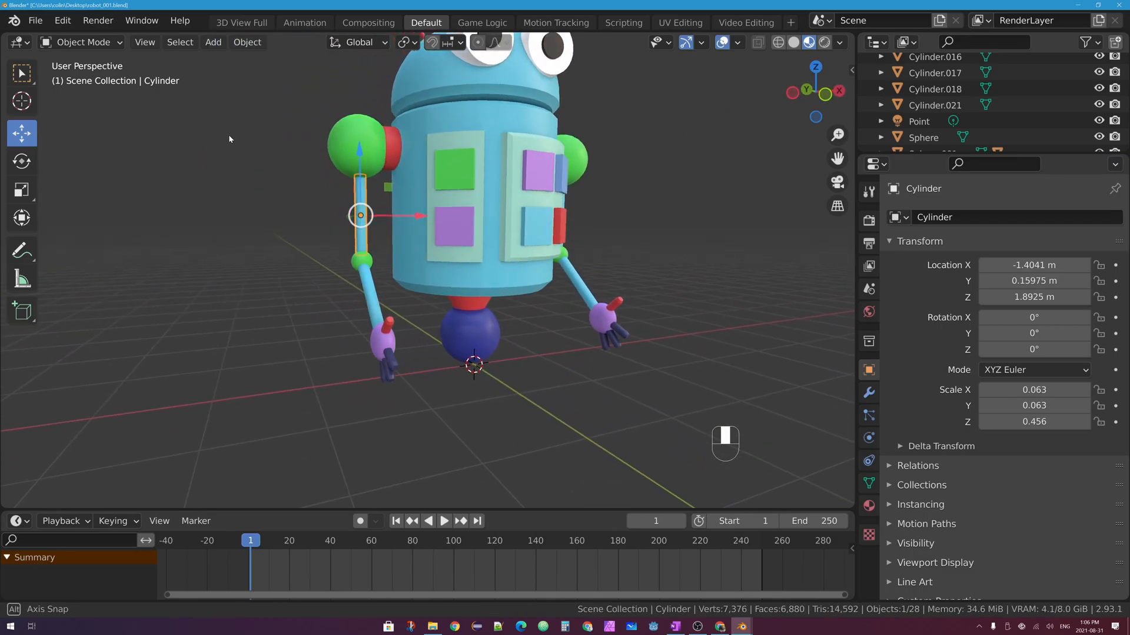
pyautogui.keyDown('shift'); pyautogui.click(364, 138); pyautogui.keyUp('shift')
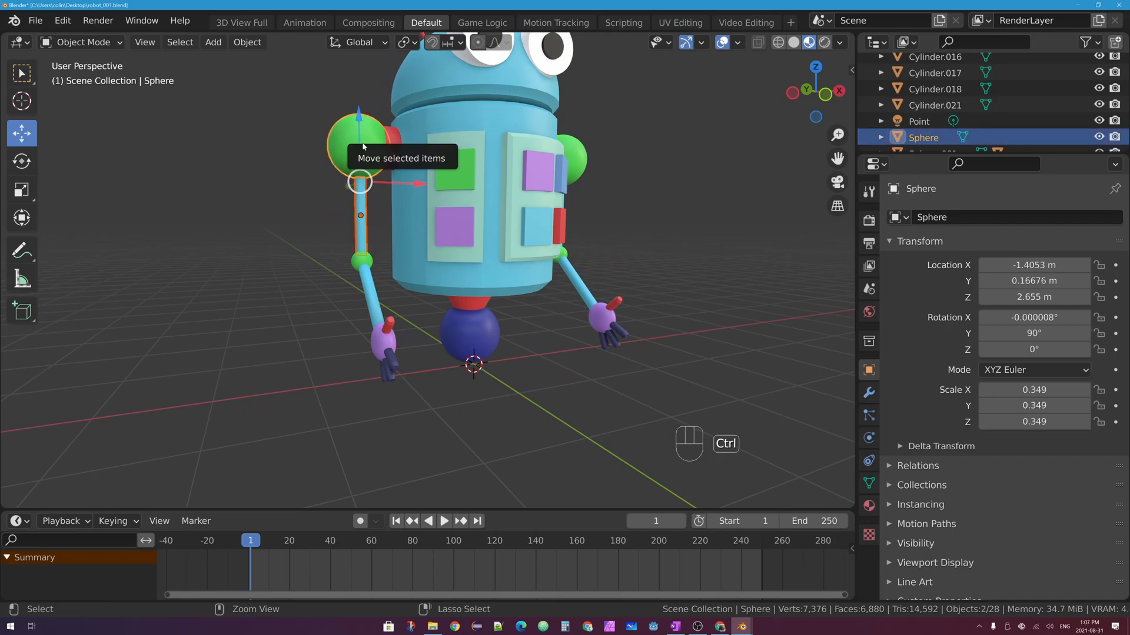
pyautogui.hotkey('ctrl', 'j')
# Parent the joined forearm and elbow to the green shoulder object with the Object option
pyautogui.click(365, 263)
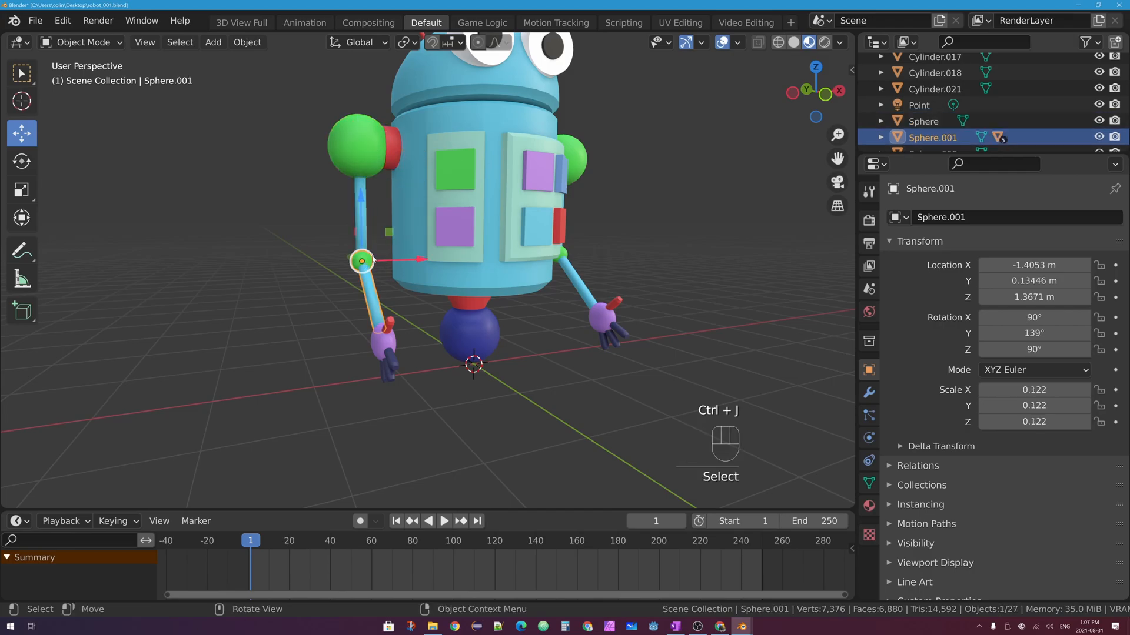
pyautogui.keyDown('shift'); pyautogui.click(368, 149); pyautogui.keyUp('shift')
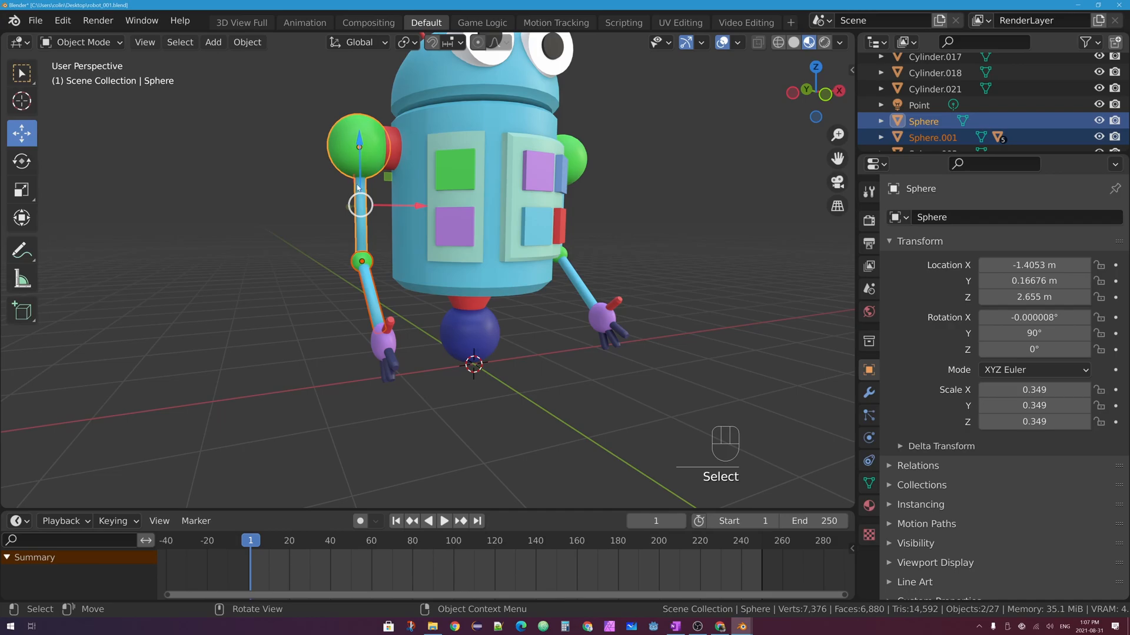
pyautogui.hotkey('ctrl', 'p')
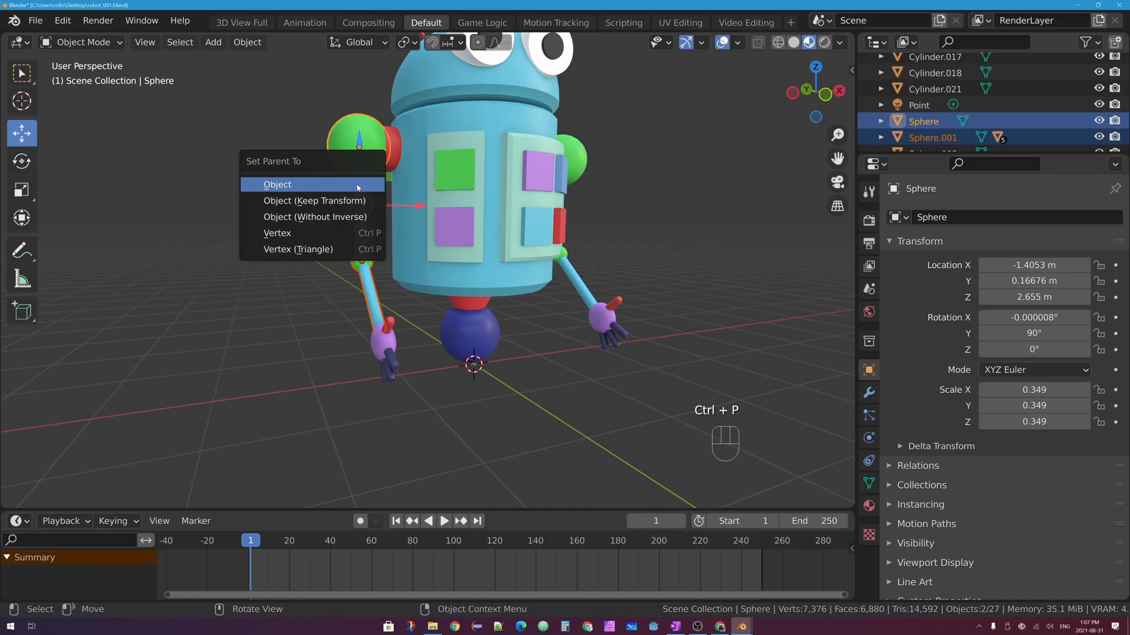
pyautogui.click(358, 188)
# Test a free trackball rotation of the green shoulder to check that the arm follows, and pick the forearm and palm separately
pyautogui.click(349, 133)
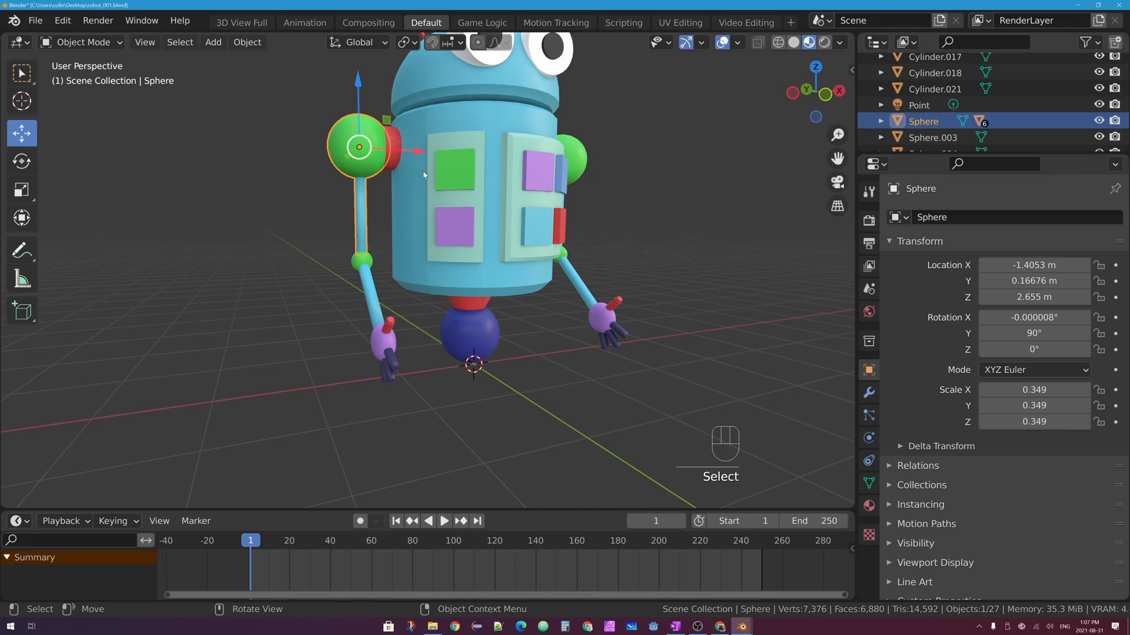
pyautogui.press('r')
pyautogui.press('r')
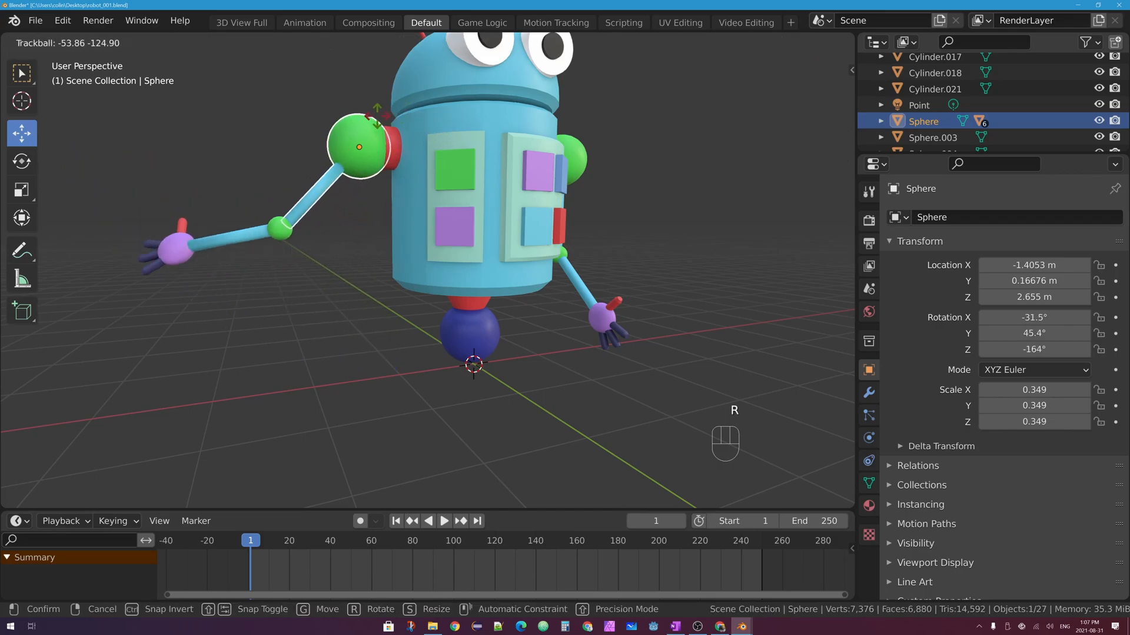
pyautogui.click(415, 116)
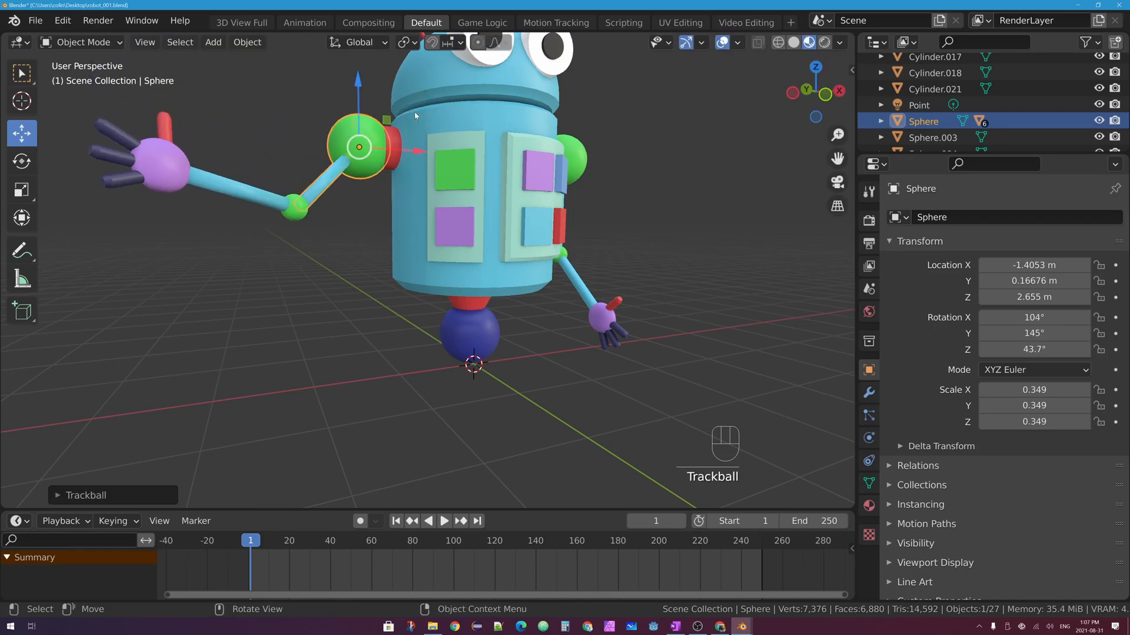
pyautogui.click(228, 182)
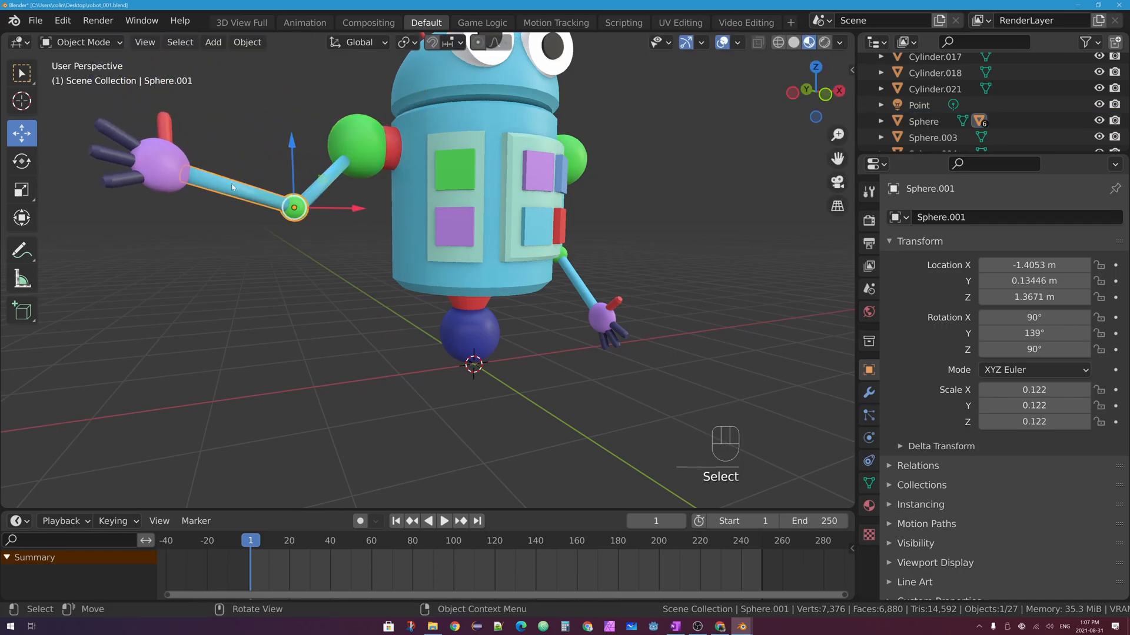
pyautogui.click(174, 160)
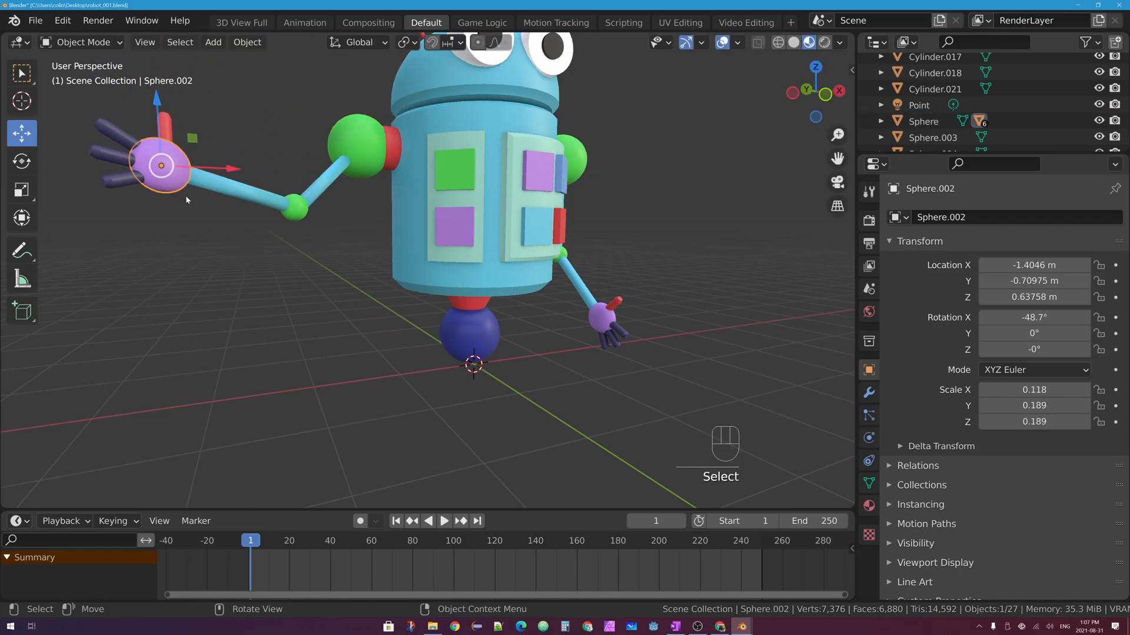
# Set the transform orientation to Local and rotate the forearm about its local Z axis to a Rotation Y of about 195°
pyautogui.click(252, 192)
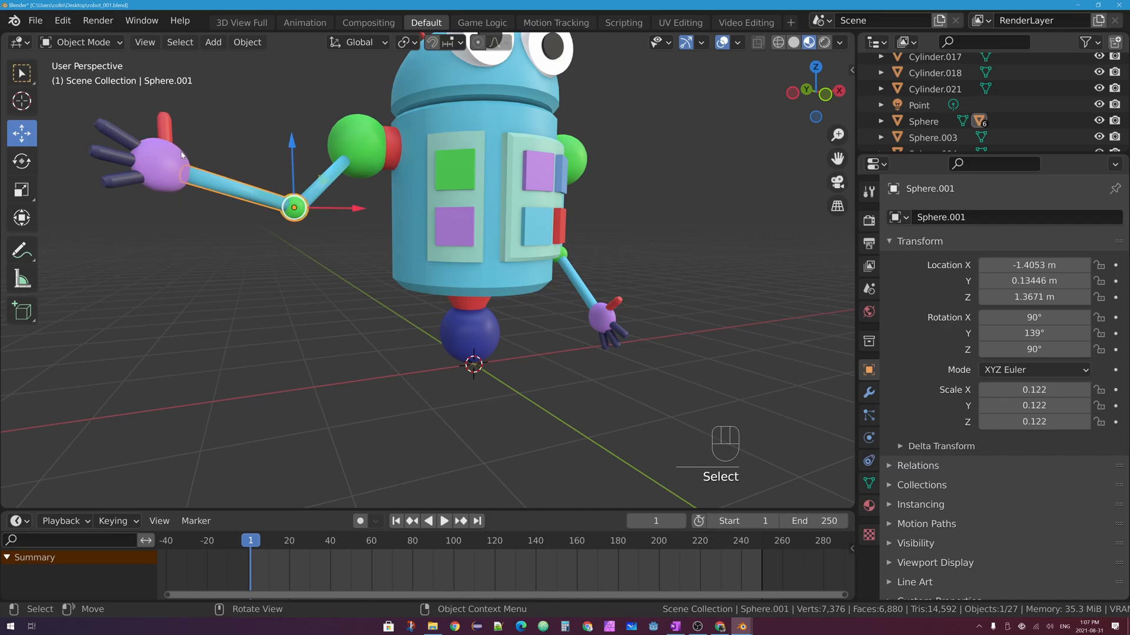
pyautogui.click(22, 161)
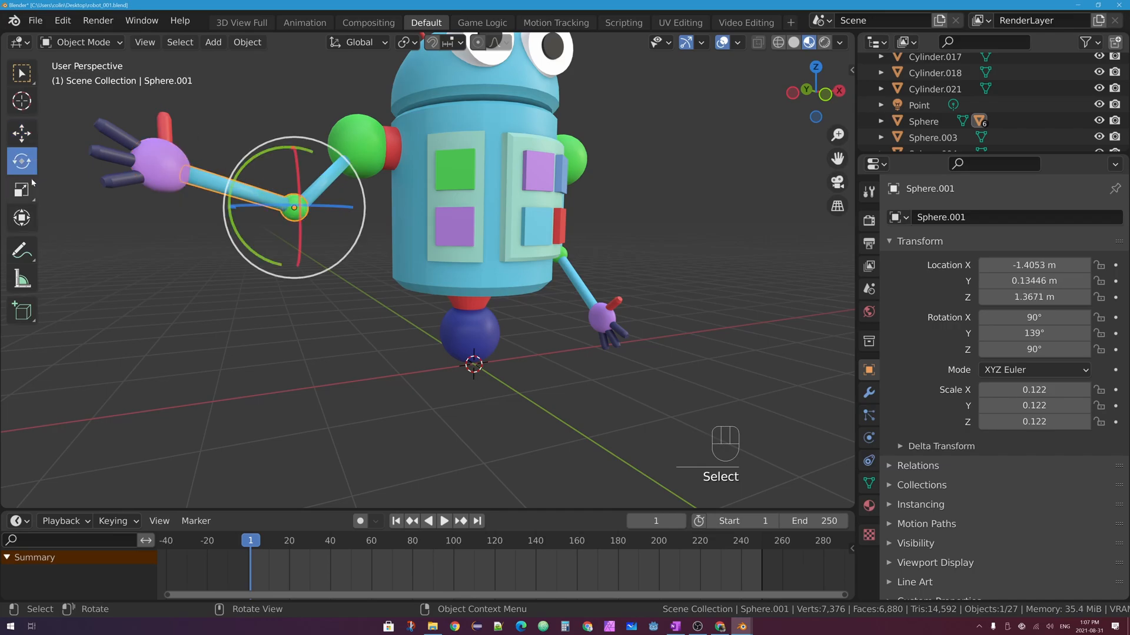
pyautogui.moveTo(225, 180); pyautogui.dragTo(263, 227, button='middle')
pyautogui.click(374, 46)
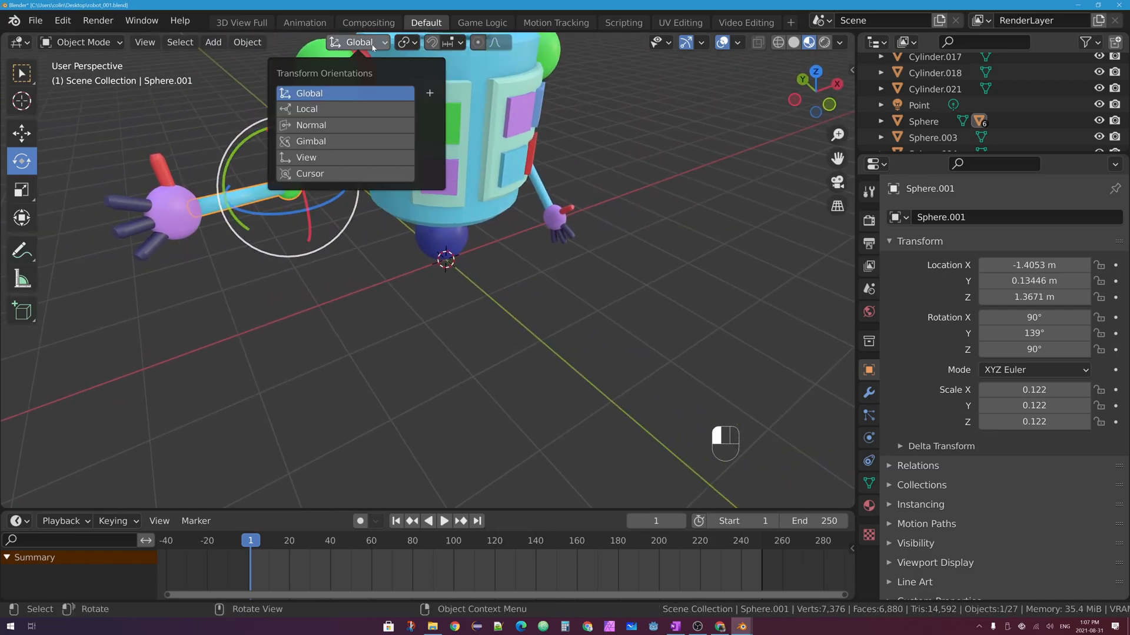
pyautogui.click(338, 109)
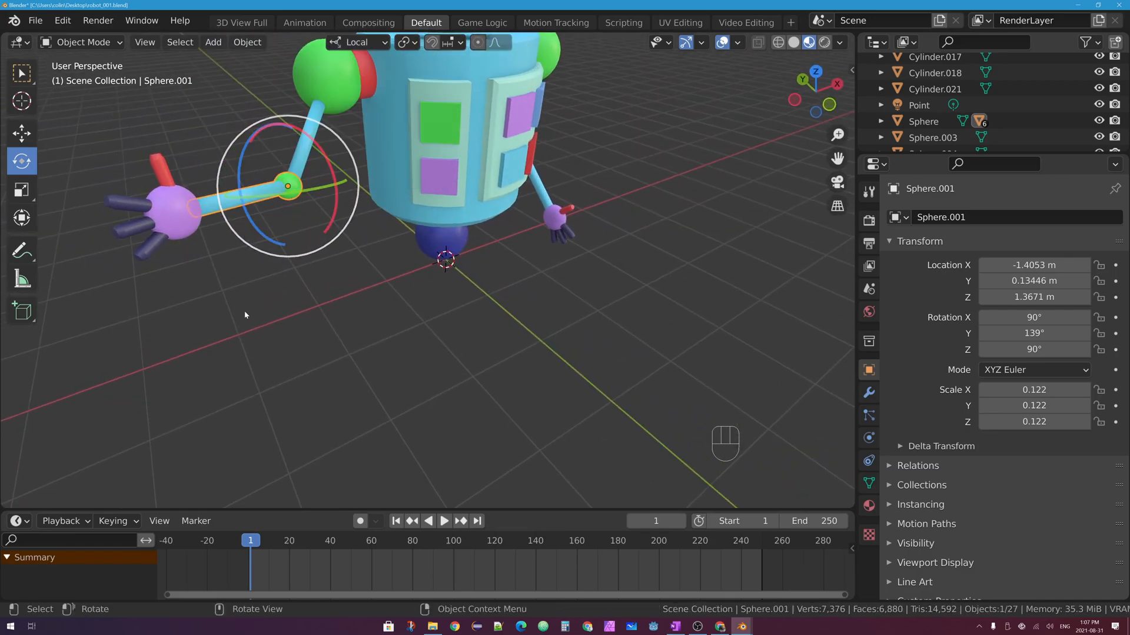
pyautogui.moveTo(138, 205); pyautogui.dragTo(68, 162, button='middle')
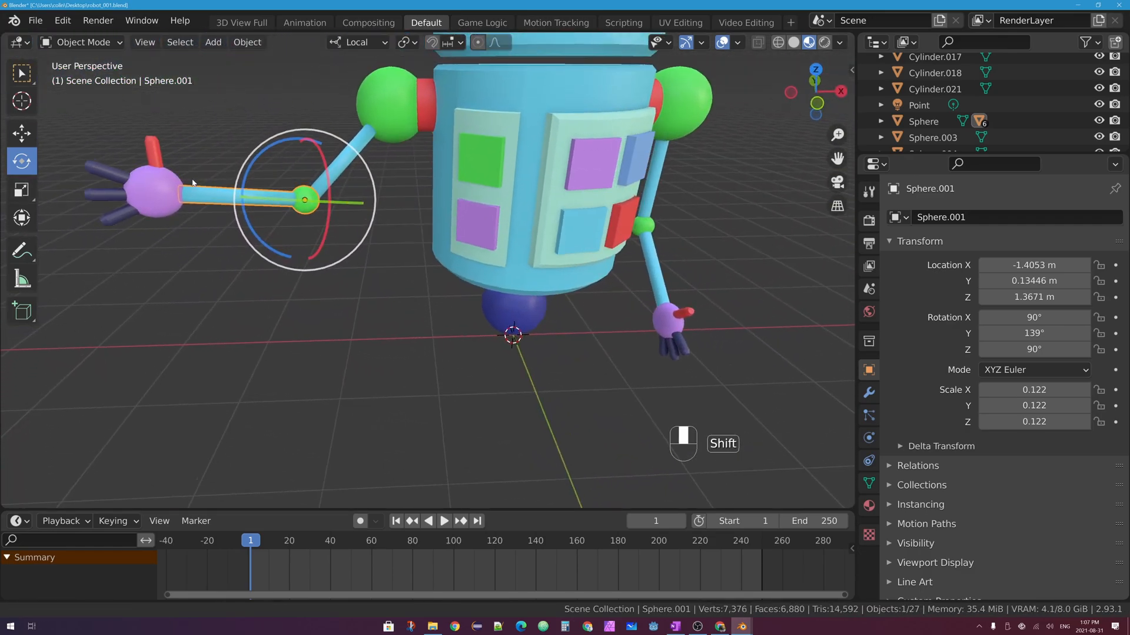
pyautogui.keyDown('shift'); pyautogui.moveTo(166, 160); pyautogui.dragTo(219, 212, button='middle'); pyautogui.keyUp('shift')
pyautogui.moveTo(302, 226); pyautogui.dragTo(353, 184)
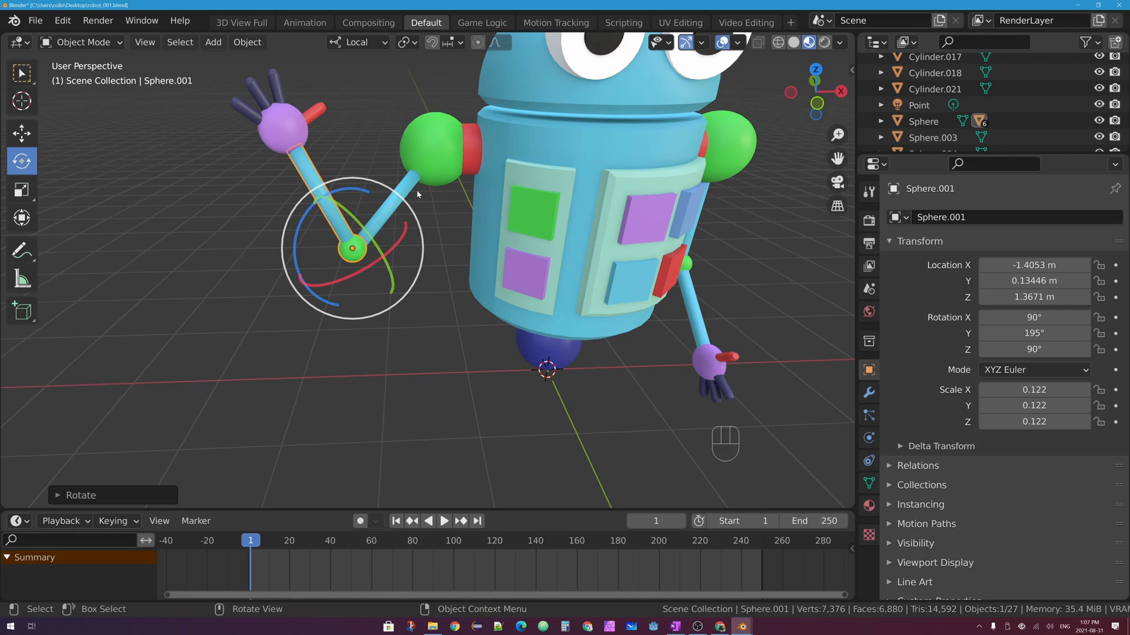
# Undo the test rotations of the forearm and shoulder and the change to the Local orientation
pyautogui.hotkey('ctrl', 'z')
pyautogui.hotkey('ctrl', 'z')
pyautogui.hotkey('ctrl', 'z')
pyautogui.hotkey('ctrl', 'z')
pyautogui.hotkey('ctrl', 'z')
pyautogui.hotkey('ctrl', 'z')
pyautogui.hotkey('ctrl', 'z')
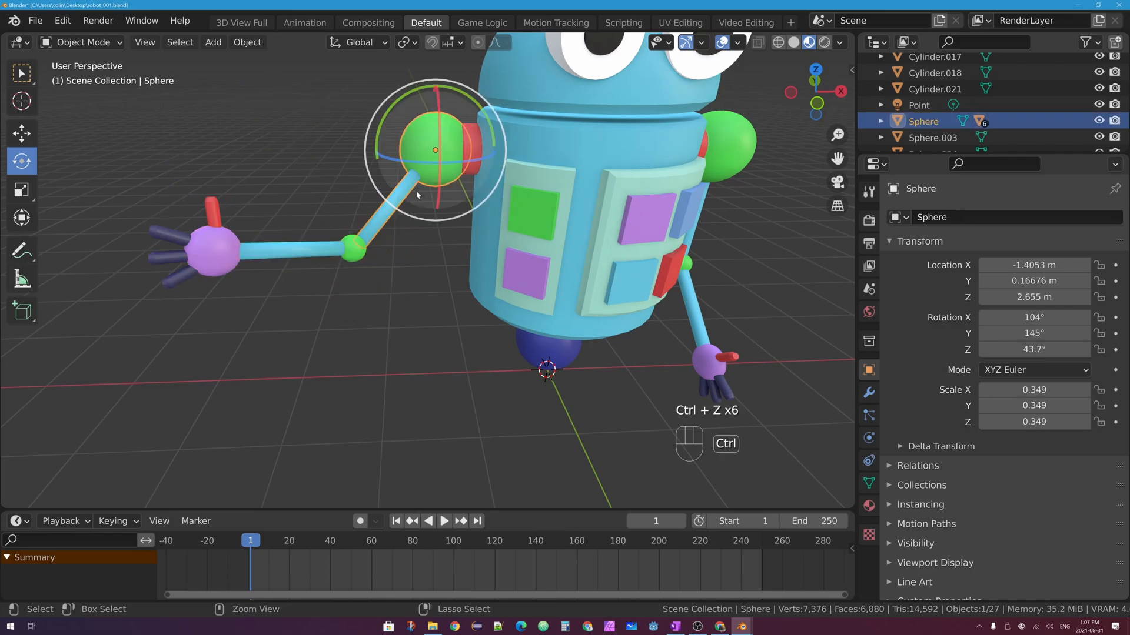
# Join the two red shoulder connectors into the light blue torso
pyautogui.click(475, 137)
pyautogui.moveTo(736, 139); pyautogui.dragTo(711, 137, button='middle')
pyautogui.keyDown('shift'); pyautogui.click(730, 148); pyautogui.keyUp('shift')
pyautogui.keyDown('shift'); pyautogui.click(662, 142); pyautogui.keyUp('shift')
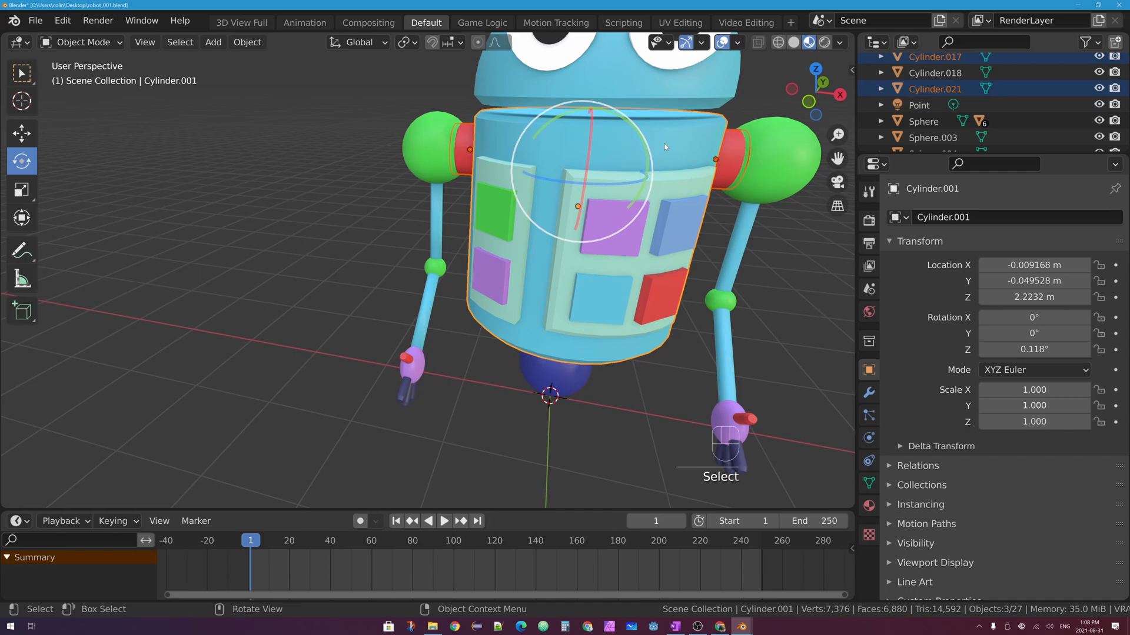
pyautogui.hotkey('ctrl', 'j')
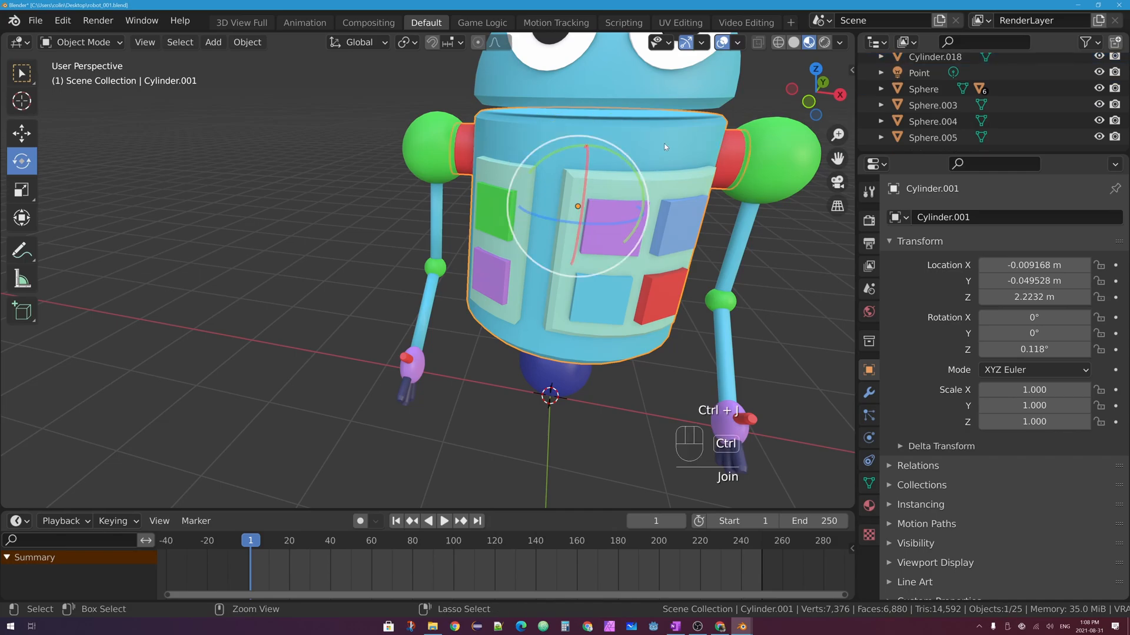
# Parent the green shoulder of the finished arm to the torso with the Object option
pyautogui.click(440, 147)
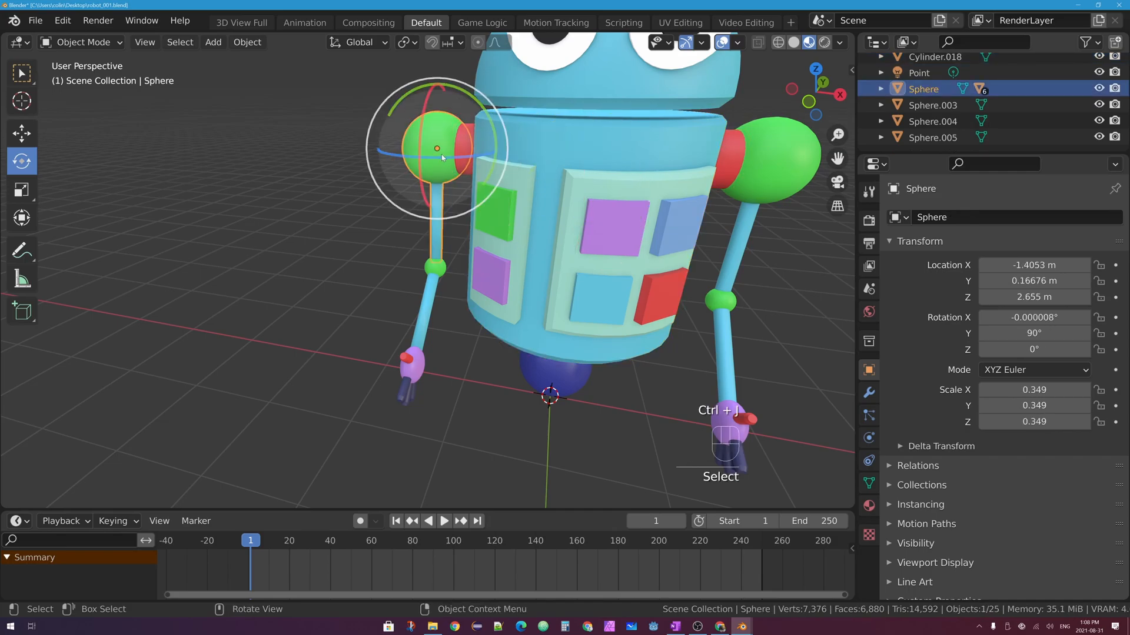
pyautogui.keyDown('shift'); pyautogui.click(549, 137); pyautogui.keyUp('shift')
pyautogui.hotkey('ctrl', 'p')
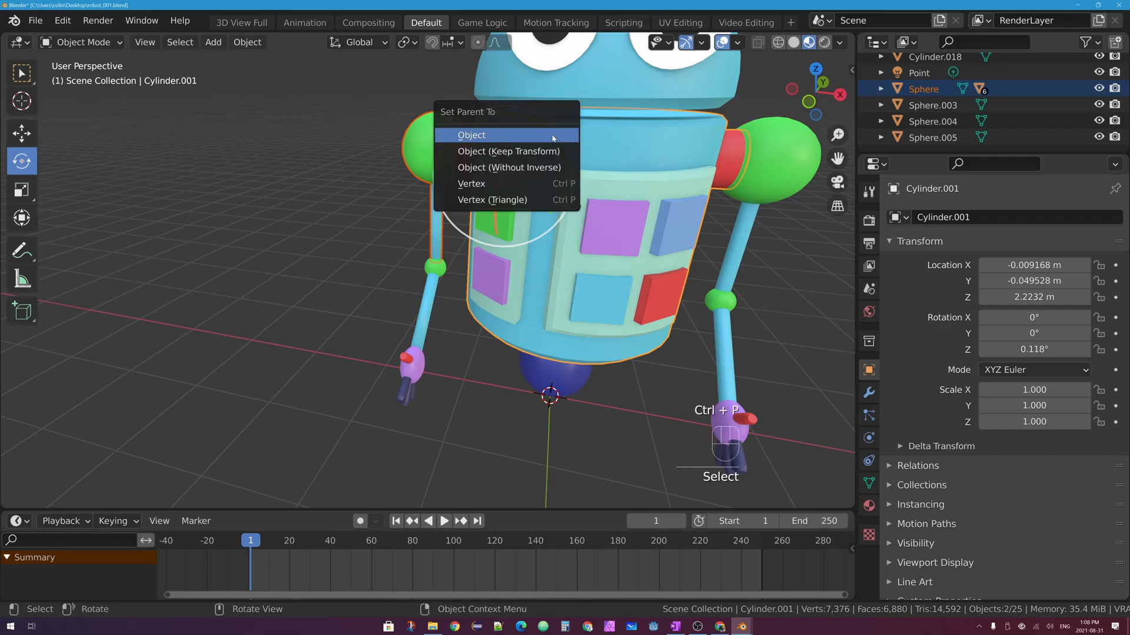
pyautogui.click(553, 136)
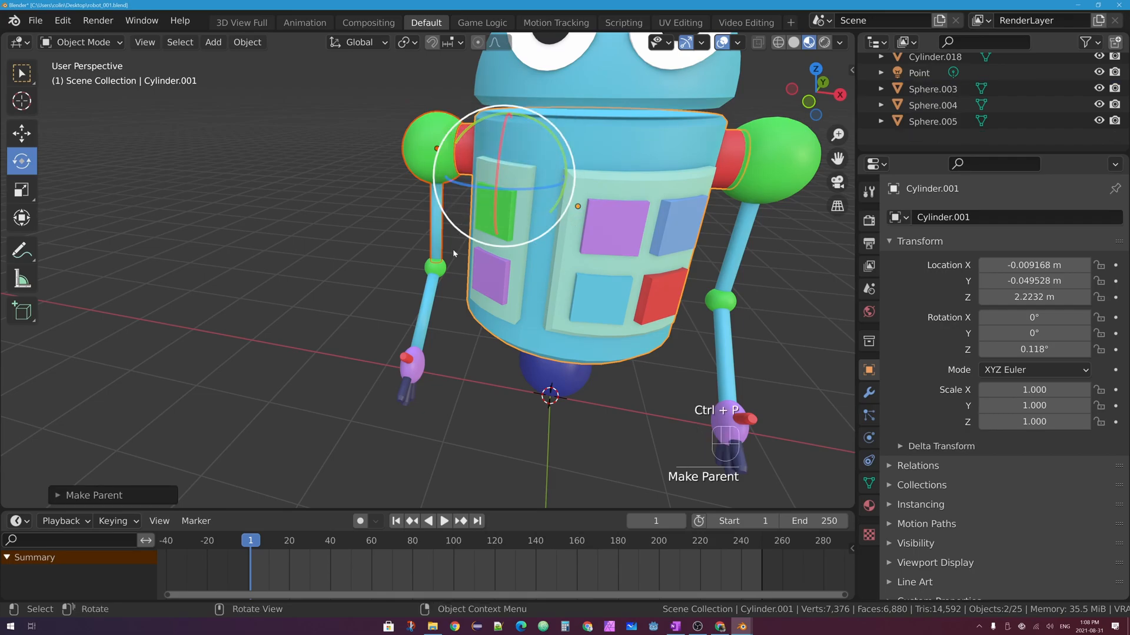
pyautogui.moveTo(458, 259); pyautogui.dragTo(615, 489, button='middle')
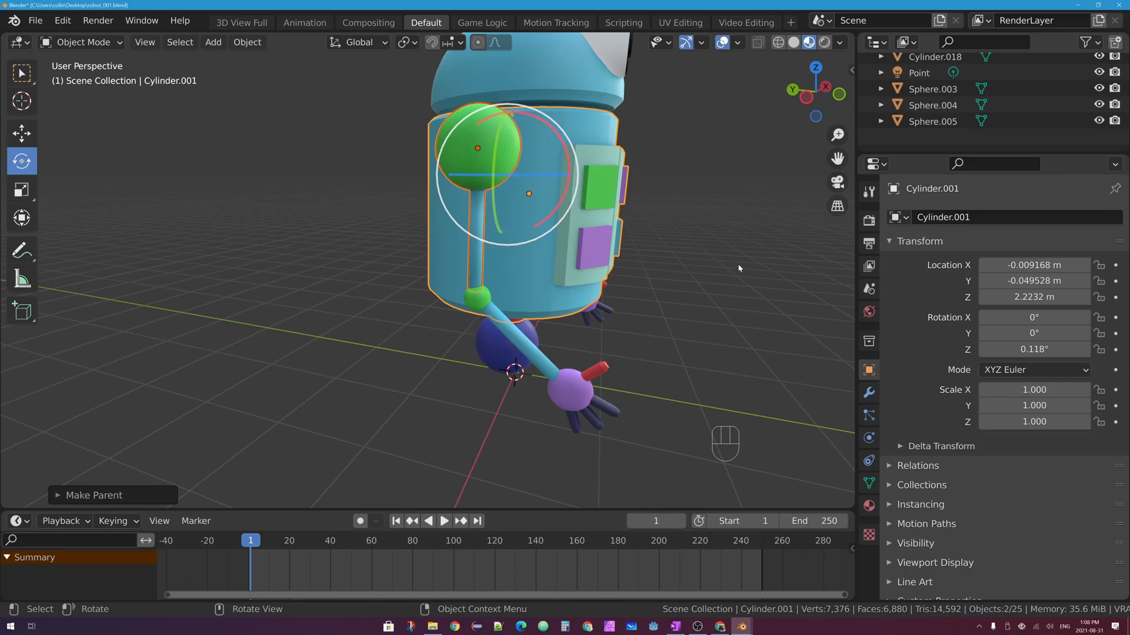
# Join the opposite arm's forearm into its green elbow sphere, and parent that hand's fingers and thumb to its palm
pyautogui.moveTo(746, 259); pyautogui.dragTo(646, 179, button='middle')
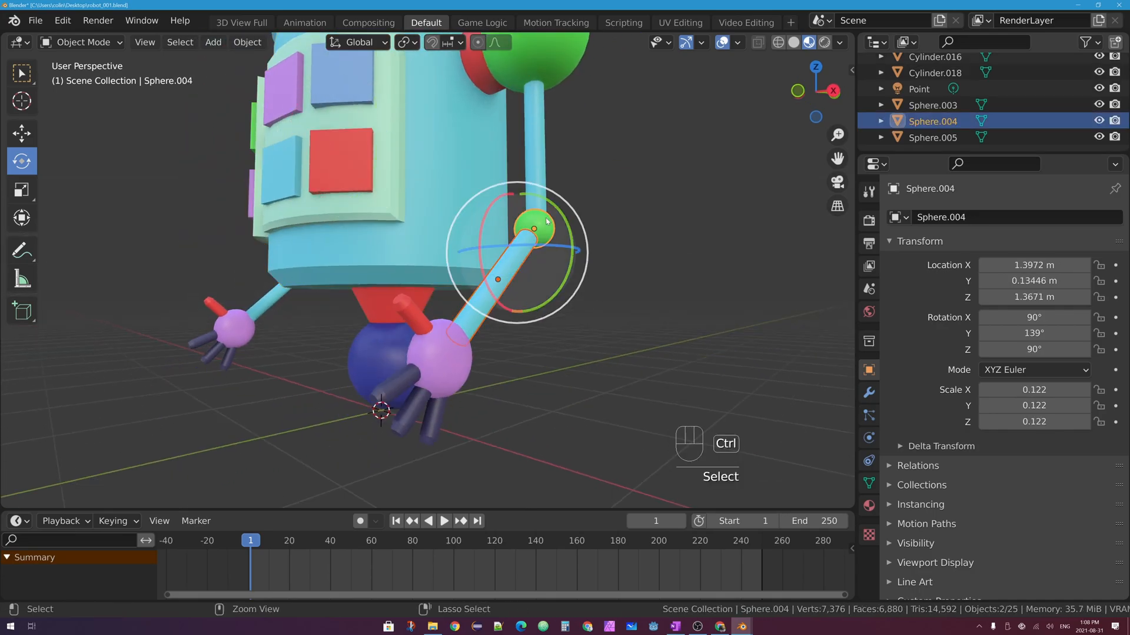
pyautogui.hotkey('ctrl', 'j')
pyautogui.keyDown('ctrl'); pyautogui.click(450, 373); pyautogui.keyUp('ctrl')
pyautogui.hotkey('ctrl', 'p')
# Parent the opposite hand's purple palm to its joined forearm and elbow
pyautogui.click(533, 230)
pyautogui.keyDown('shift'); pyautogui.click(470, 317); pyautogui.keyUp('shift')
pyautogui.hotkey('ctrl', 'p')
# Parent the opposite forearm to its green shoulder object, and that shoulder to the torso
pyautogui.keyDown('shift'); pyautogui.click(539, 74); pyautogui.keyUp('shift')
pyautogui.hotkey('ctrl', 'p')
pyautogui.keyDown('shift'); pyautogui.click(482, 147); pyautogui.keyUp('shift')
pyautogui.hotkey('ctrl', 'p')
# Test rotating and moving robot parts to check that the newly parented arm follows its parents
pyautogui.scroll(-4, 562, 160)
pyautogui.click(502, 222)
pyautogui.moveTo(550, 182); pyautogui.dragTo(462, 177)
pyautogui.click(567, 214)
pyautogui.click(550, 128)
pyautogui.moveTo(476, 265)
pyautogui.mouseDown(button='middle')
pyautogui.moveTo(538, 271)
pyautogui.moveTo(459, 230)
pyautogui.moveTo(476, 286)
pyautogui.mouseUp(button='middle')
pyautogui.press('g')
# Undo the test rotation and move of the robot parts
pyautogui.hotkey('ctrl', 'z')
pyautogui.hotkey('ctrl', 'z')
pyautogui.hotkey('ctrl', 'z')
pyautogui.hotkey('ctrl', 'z')
pyautogui.hotkey('ctrl', 'z')
pyautogui.hotkey('ctrl', 'z')
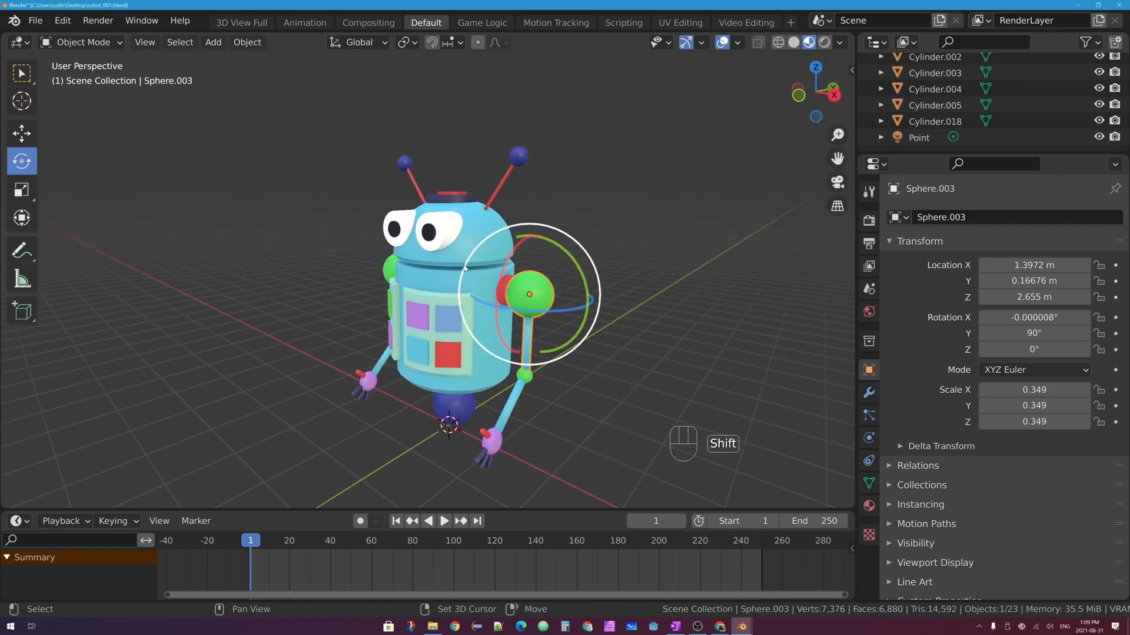
# Parent both antennas to the robot's head using the Object parent type
pyautogui.click(501, 185)
pyautogui.keyDown('shift'); pyautogui.click(409, 178); pyautogui.keyUp('shift')
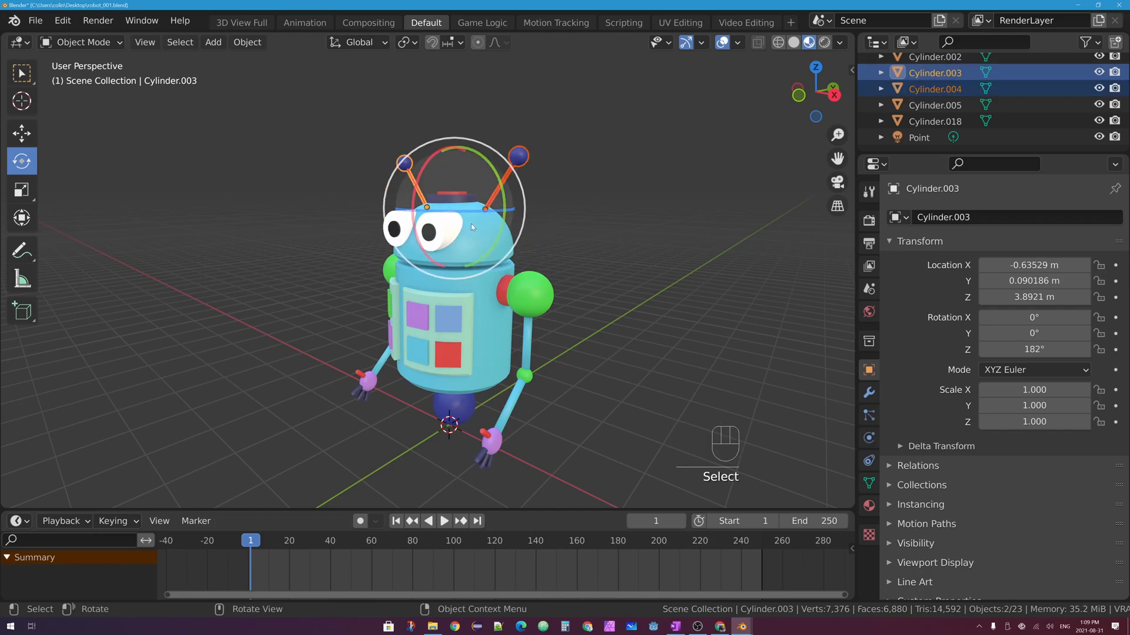
pyautogui.keyDown('shift'); pyautogui.click(482, 232); pyautogui.keyUp('shift')
pyautogui.hotkey('ctrl', 'p')
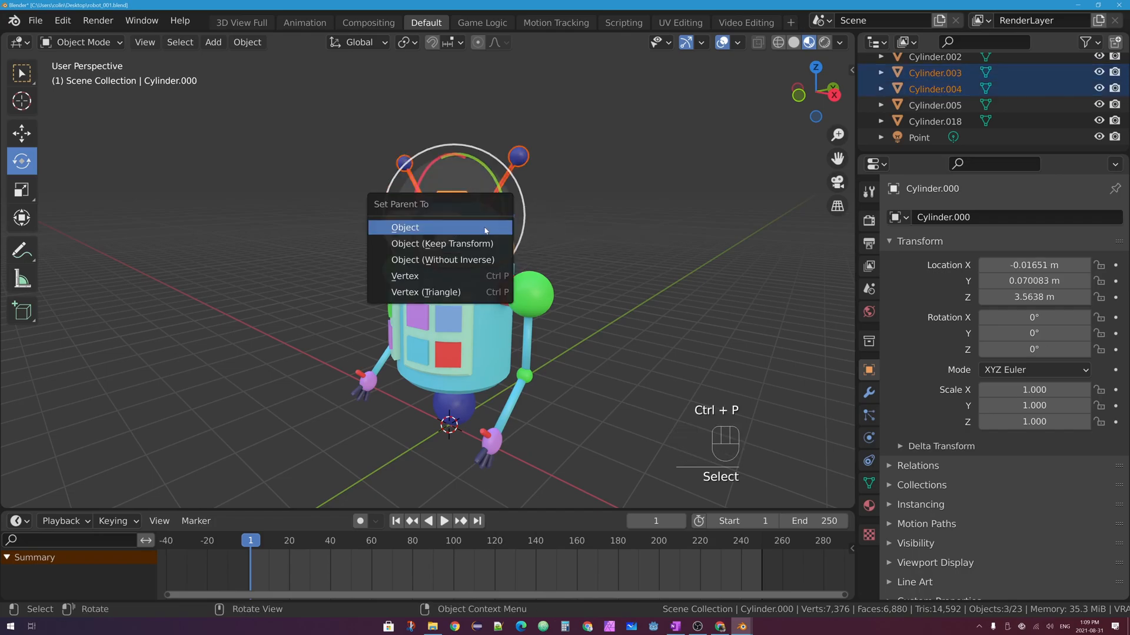
pyautogui.click(486, 228)
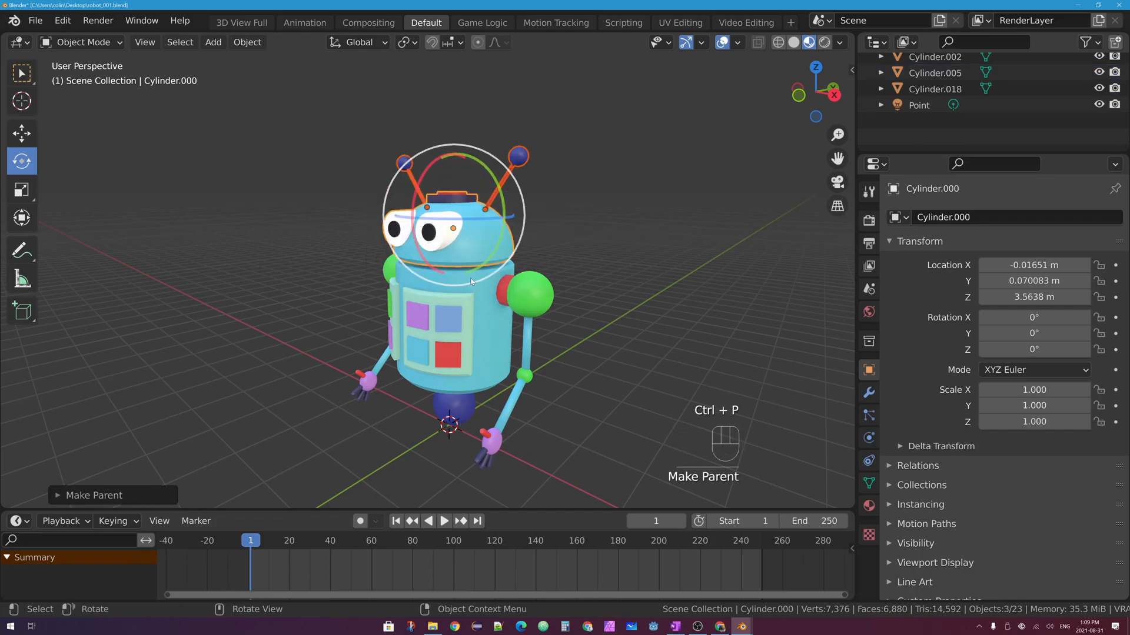
# Parent the head to the blue torso using the Object parent type
pyautogui.click(474, 242)
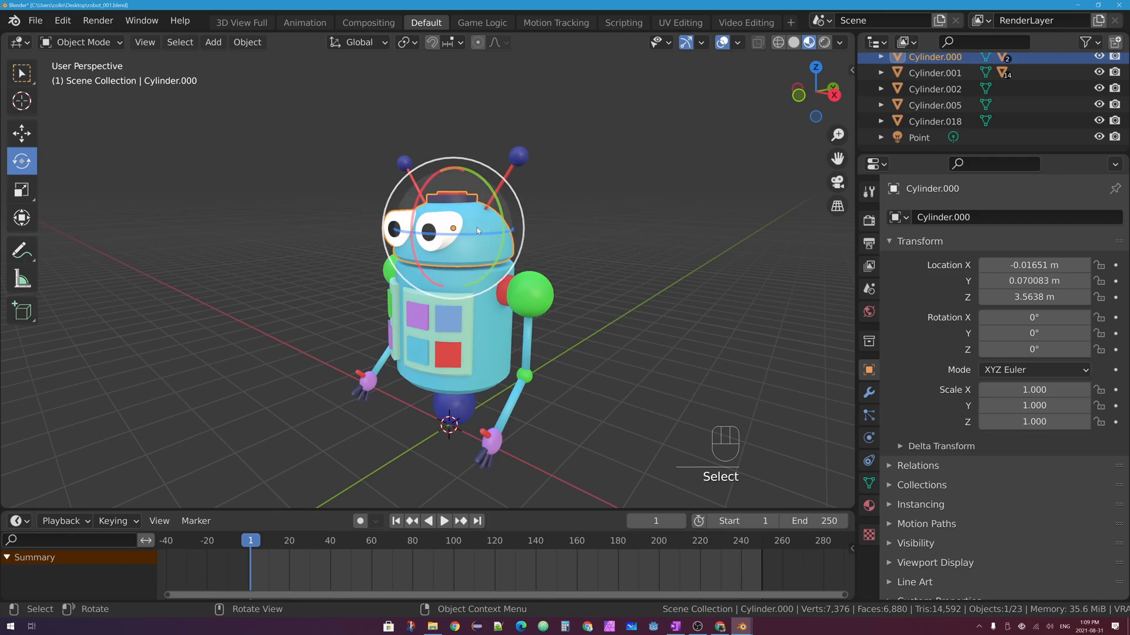
pyautogui.keyDown('shift'); pyautogui.click(481, 301); pyautogui.keyUp('shift')
pyautogui.hotkey('ctrl', 'p')
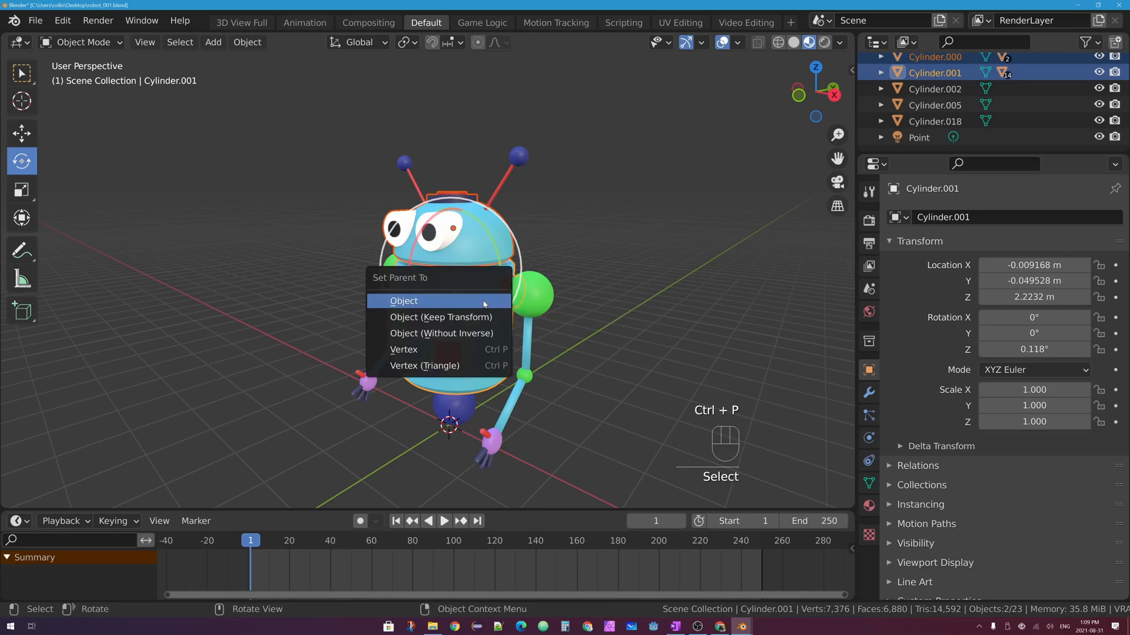
pyautogui.click(484, 301)
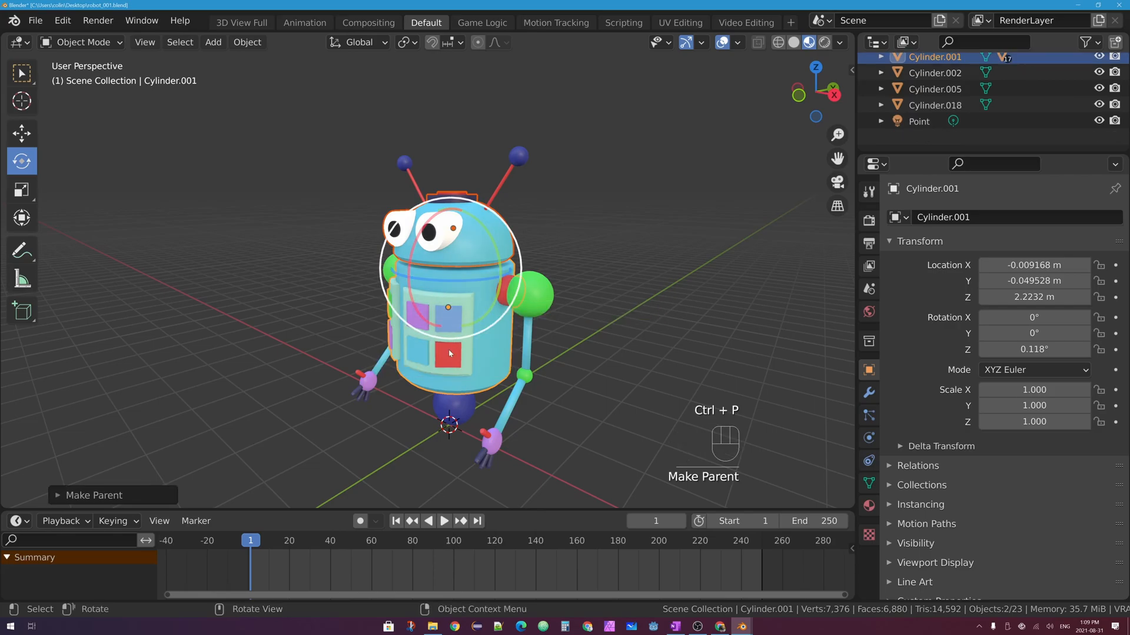
# Test moving the torso to check that the parented head and arms follow it, and cancel the move
pyautogui.click(465, 370)
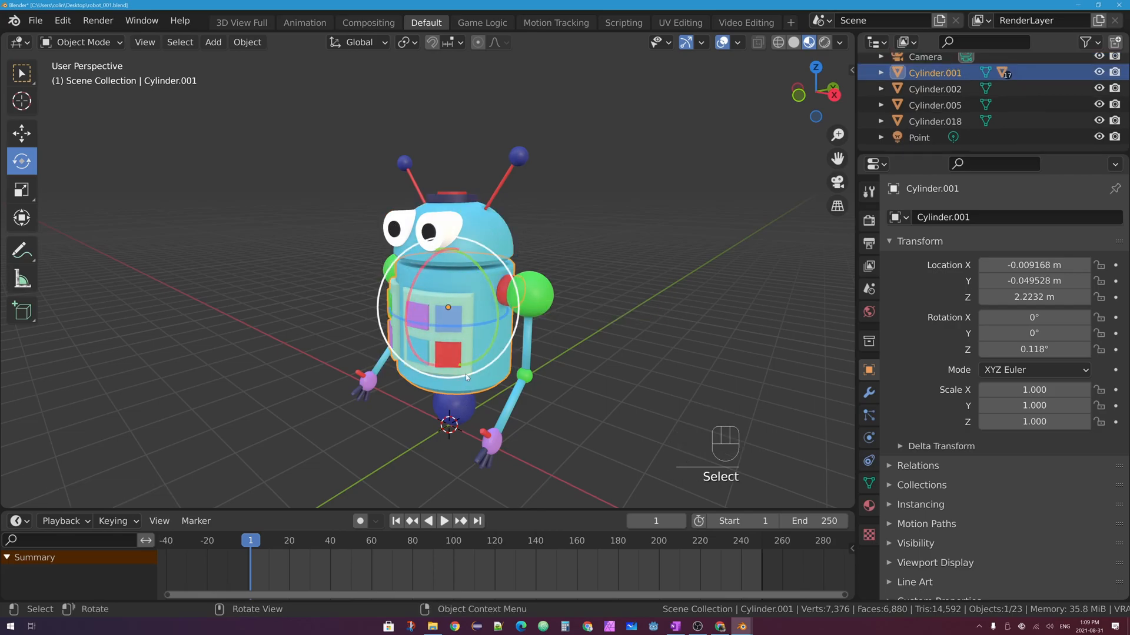
pyautogui.press('g')
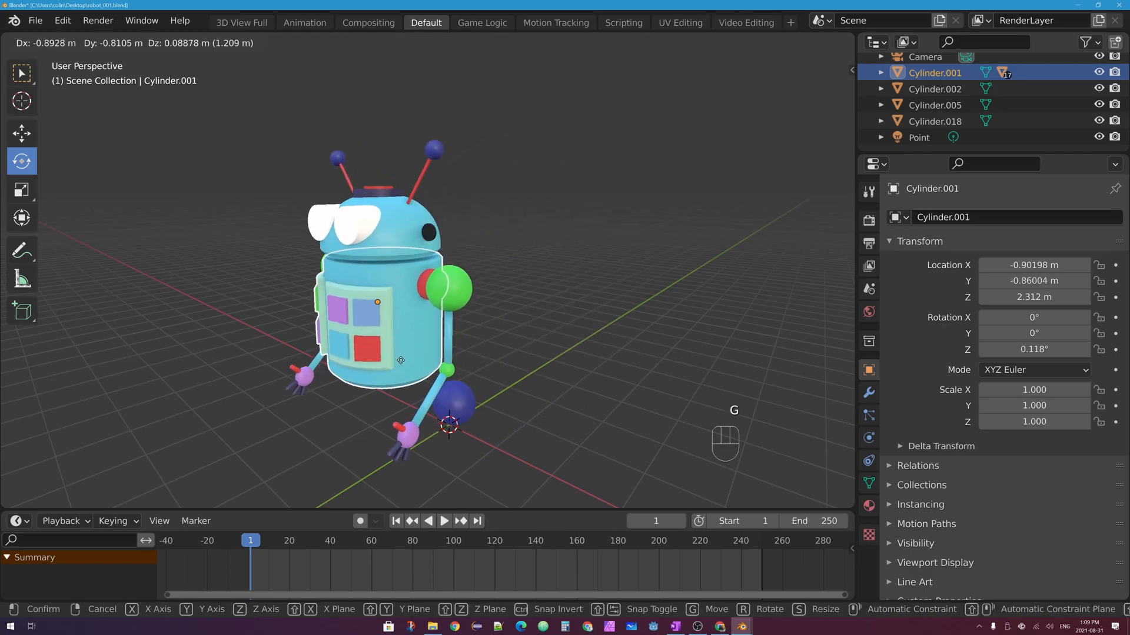
pyautogui.rightClick(496, 369)
# Parent the dark blue ball under the robot to the torso as an Object parent
pyautogui.click(447, 410)
pyautogui.moveTo(446, 410); pyautogui.dragTo(469, 388, button='middle')
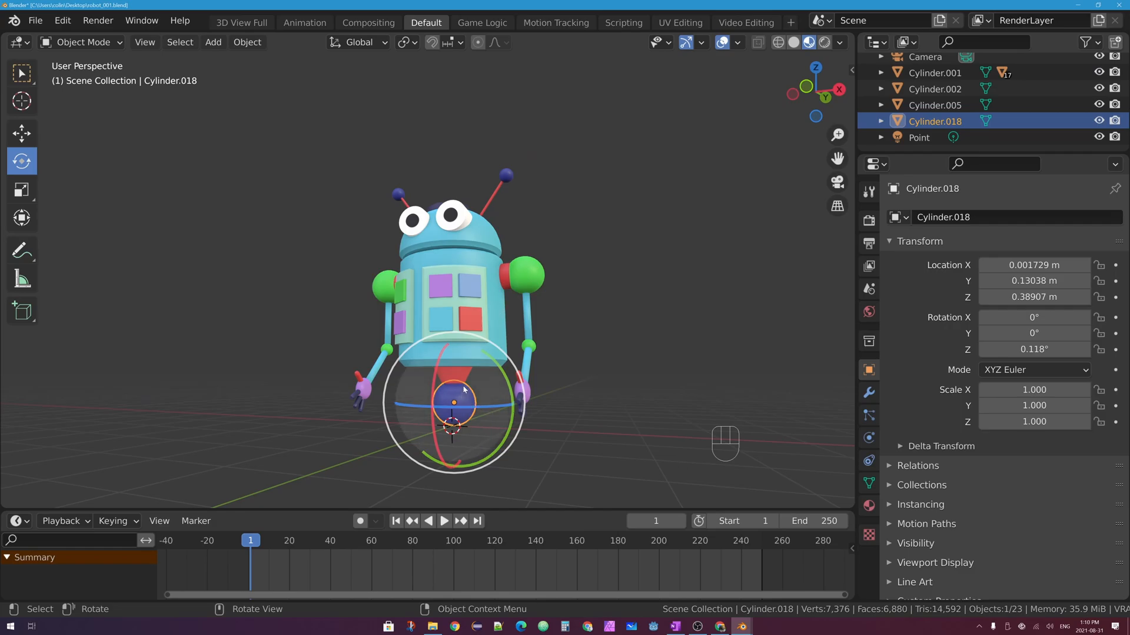
pyautogui.keyDown('shift'); pyautogui.click(456, 307); pyautogui.keyUp('shift')
pyautogui.hotkey('ctrl', 'p')
pyautogui.click(447, 368)
# Join the two black eye pupils into a single object
pyautogui.click(410, 216)
pyautogui.moveTo(408, 226); pyautogui.dragTo(443, 252, button='middle')
pyautogui.scroll(2, 453, 201)
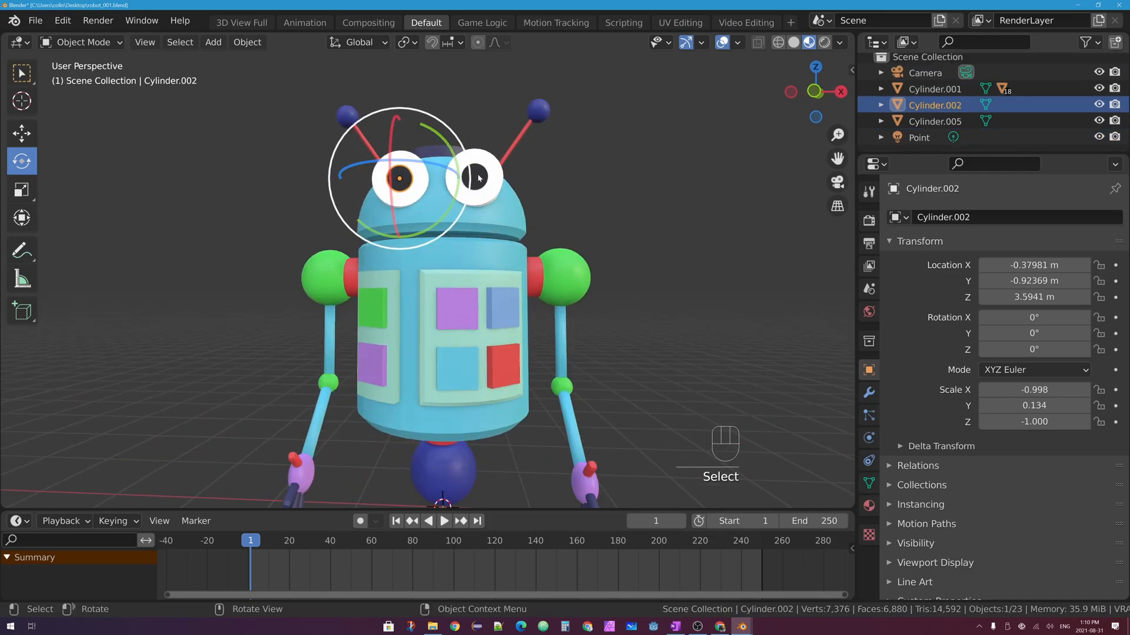
pyautogui.keyDown('shift'); pyautogui.click(475, 177); pyautogui.keyUp('shift')
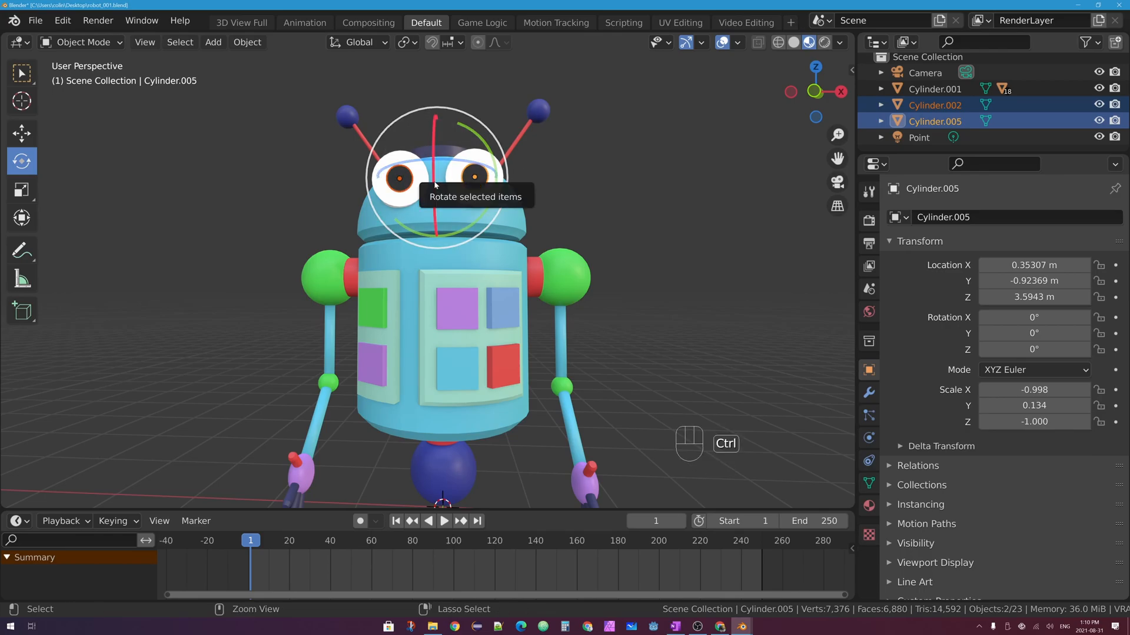
pyautogui.hotkey('ctrl', 'j')
pyautogui.moveTo(440, 178)
pyautogui.mouseDown(button='middle')
pyautogui.moveTo(362, 223)
pyautogui.moveTo(439, 199)
pyautogui.mouseUp(button='middle')
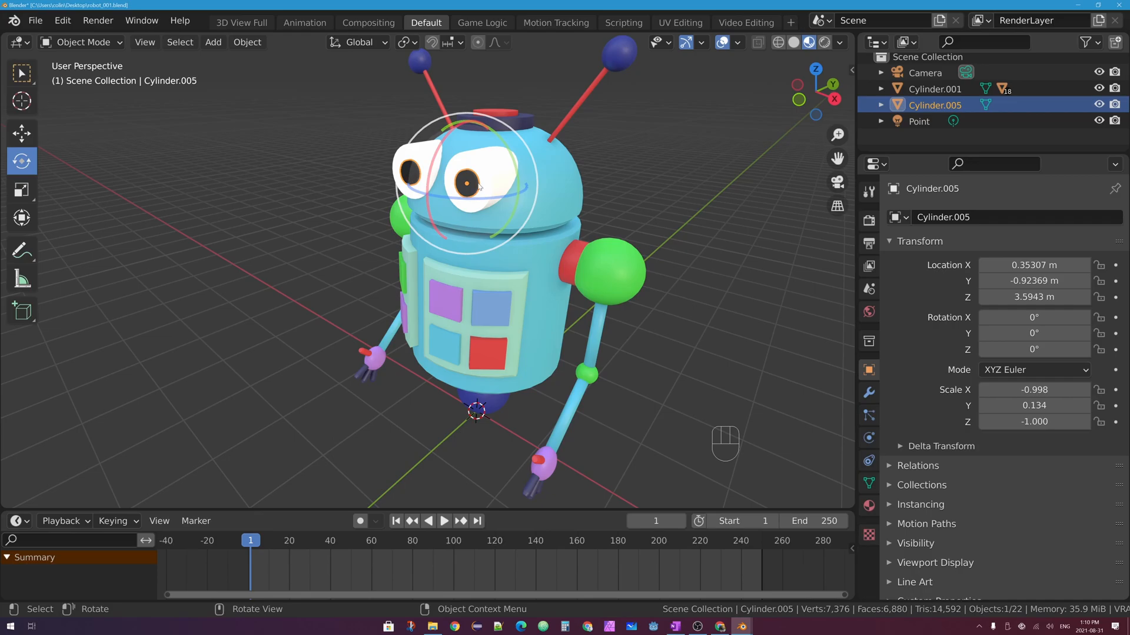
# Set the joined pupils' origin to their geometry
pyautogui.moveTo(452, 187); pyautogui.dragTo(437, 182, button='middle')
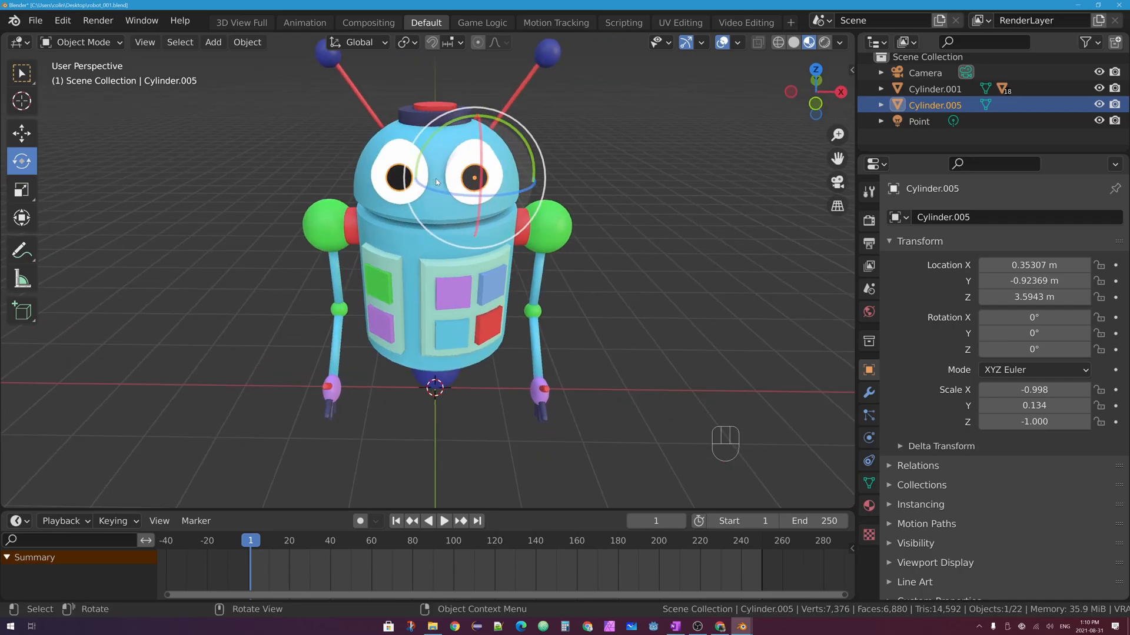
pyautogui.click(248, 42)
pyautogui.moveTo(306, 77)
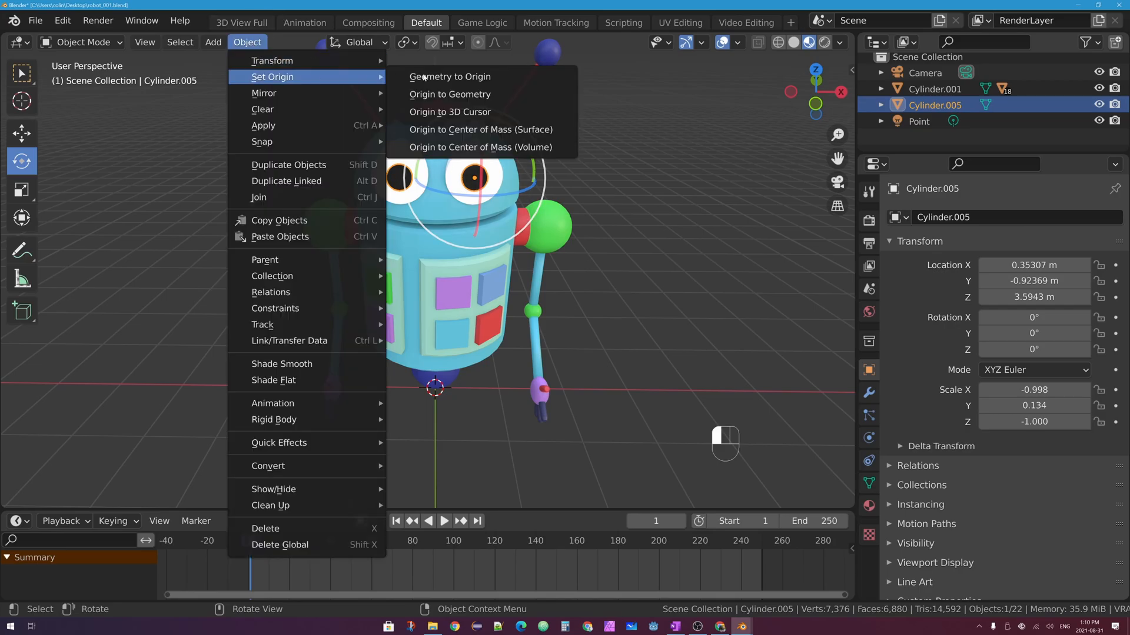
pyautogui.click(488, 96)
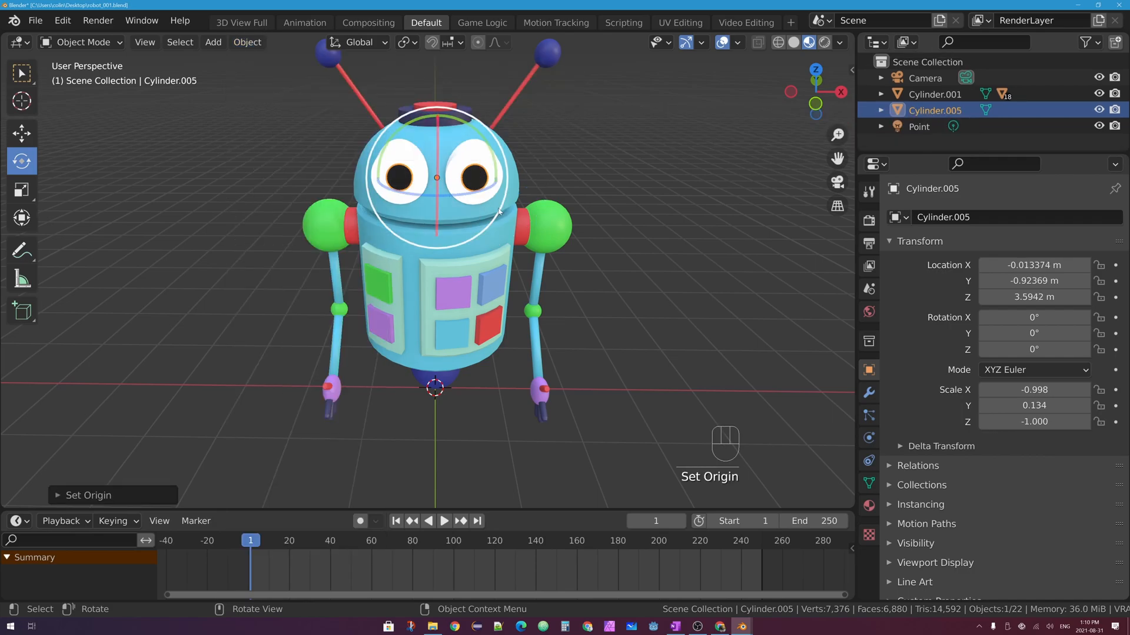
# Parent the joined pupils to the head using the Object parent type
pyautogui.click(35, 79)
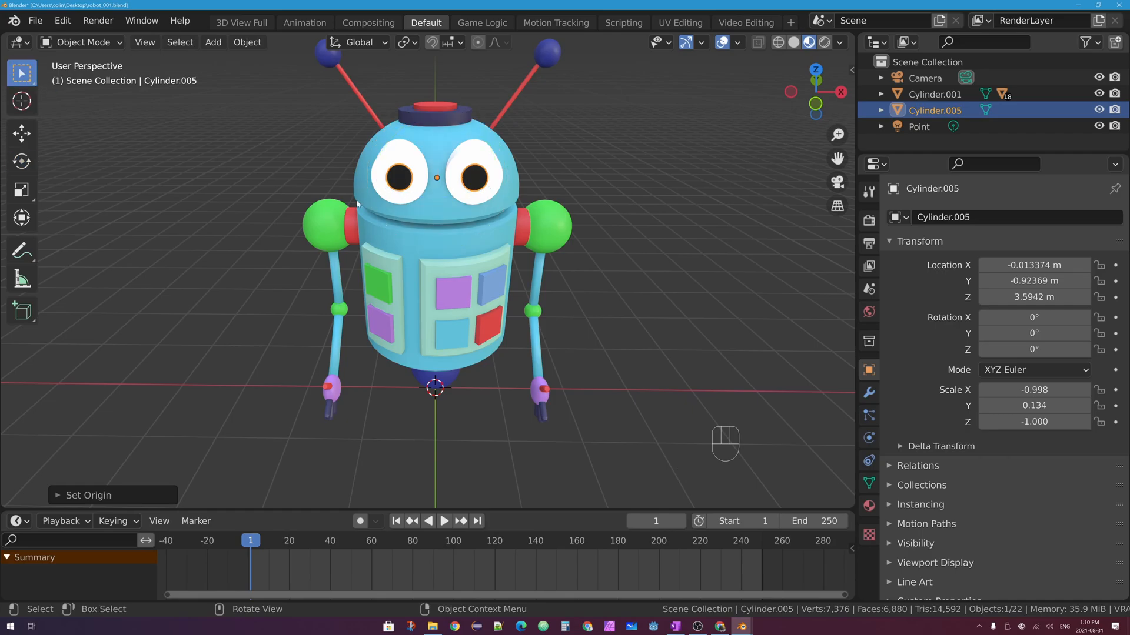
pyautogui.keyDown('shift'); pyautogui.click(485, 158); pyautogui.keyUp('shift')
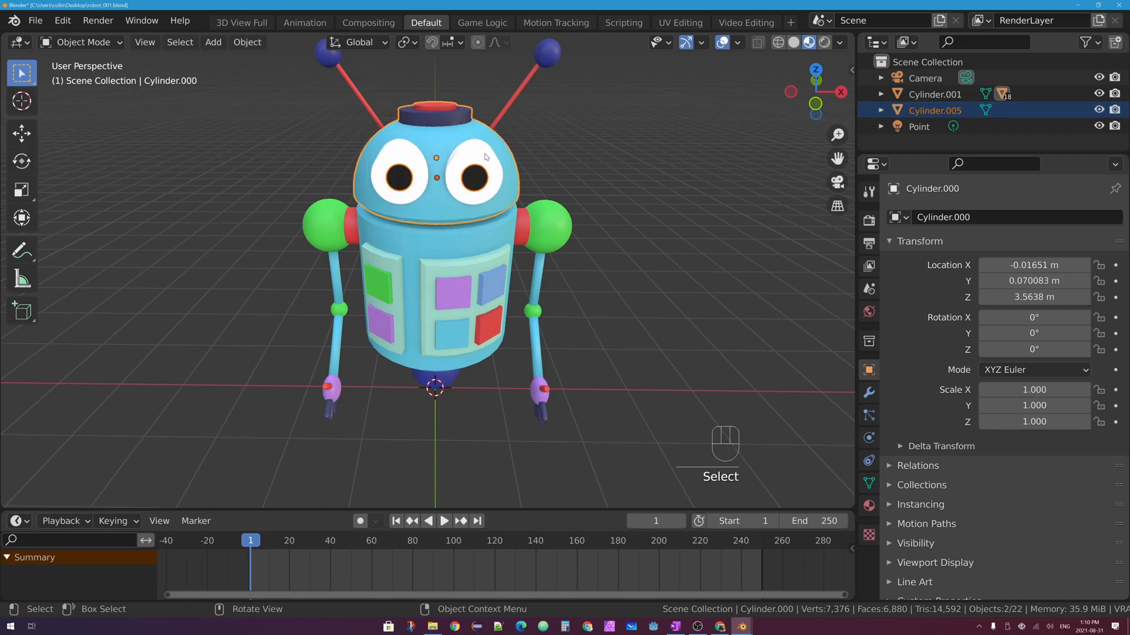
pyautogui.hotkey('ctrl', 'p')
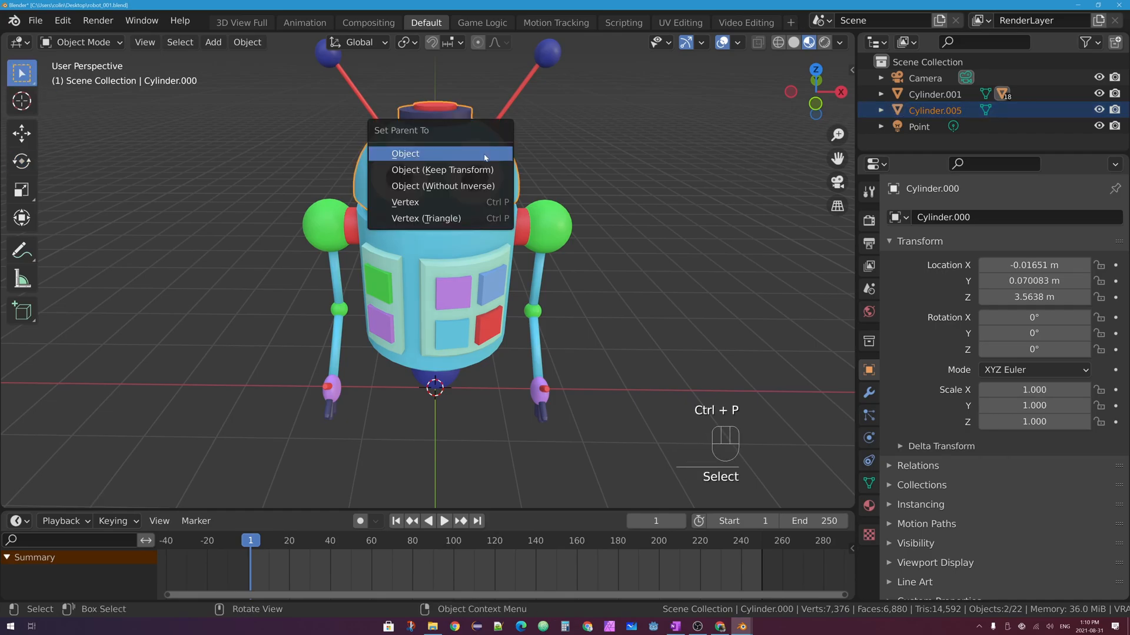
pyautogui.click(485, 154)
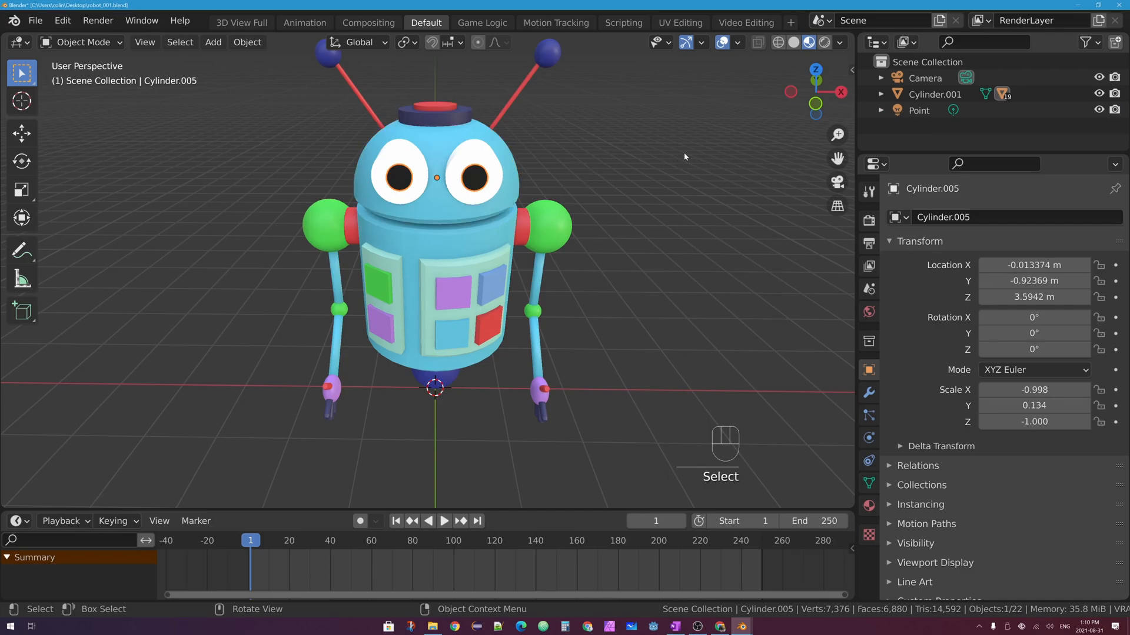
# Show the viewport's transform values and lock the pupils' Y location
pyautogui.press('n')
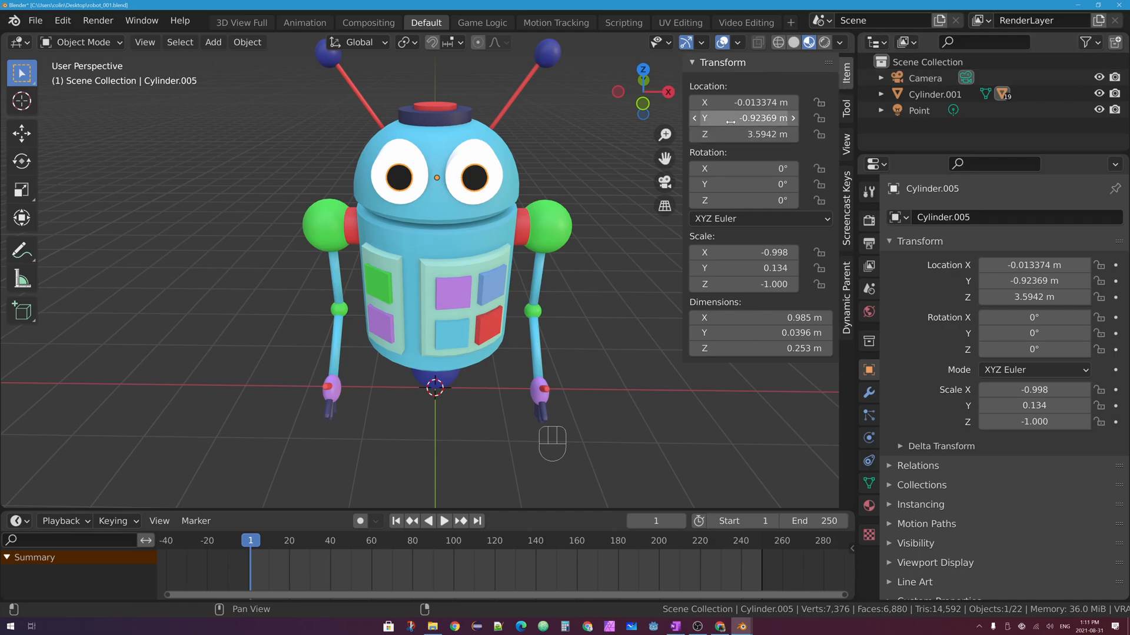
pyautogui.moveTo(683, 105); pyautogui.dragTo(858, 122)
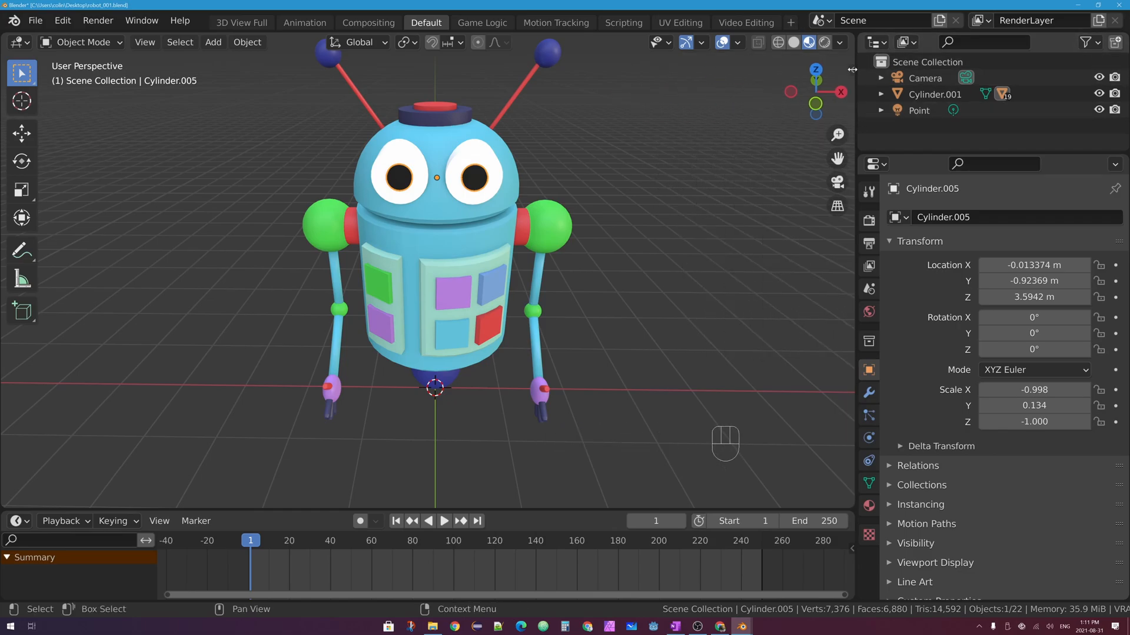
pyautogui.moveTo(852, 69); pyautogui.dragTo(682, 74)
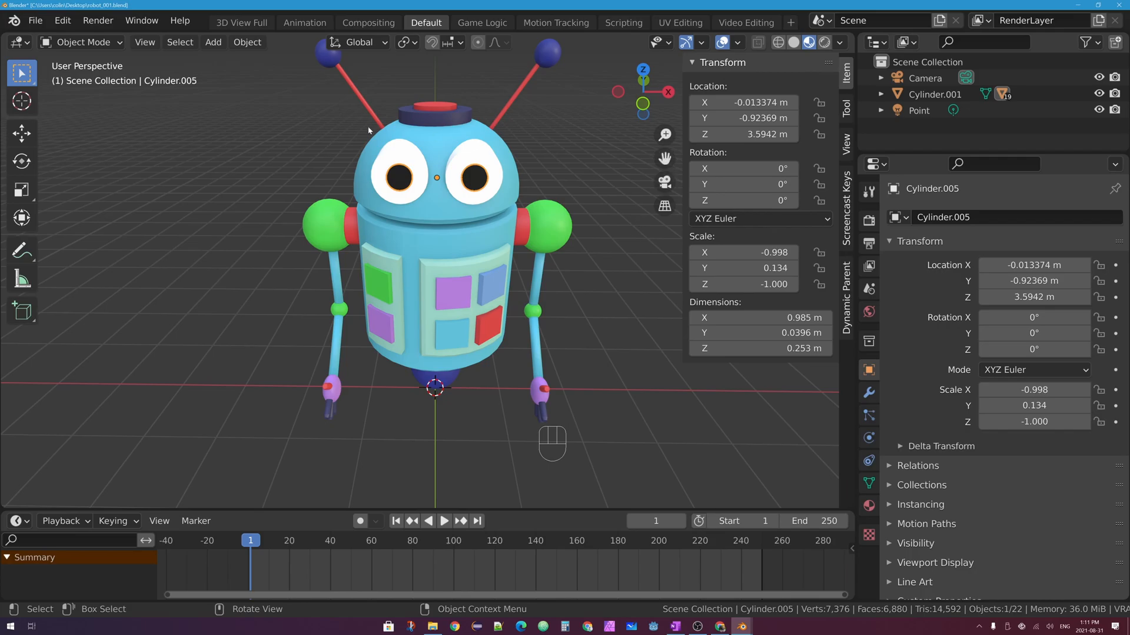
pyautogui.moveTo(446, 155); pyautogui.dragTo(529, 164, button='middle')
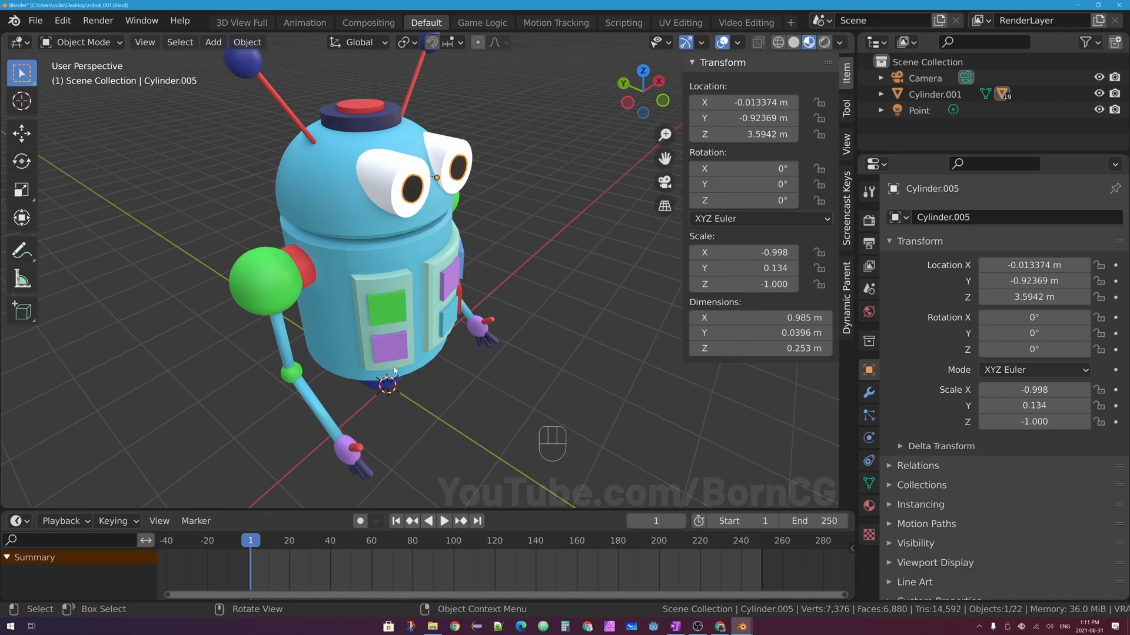
pyautogui.click(819, 118)
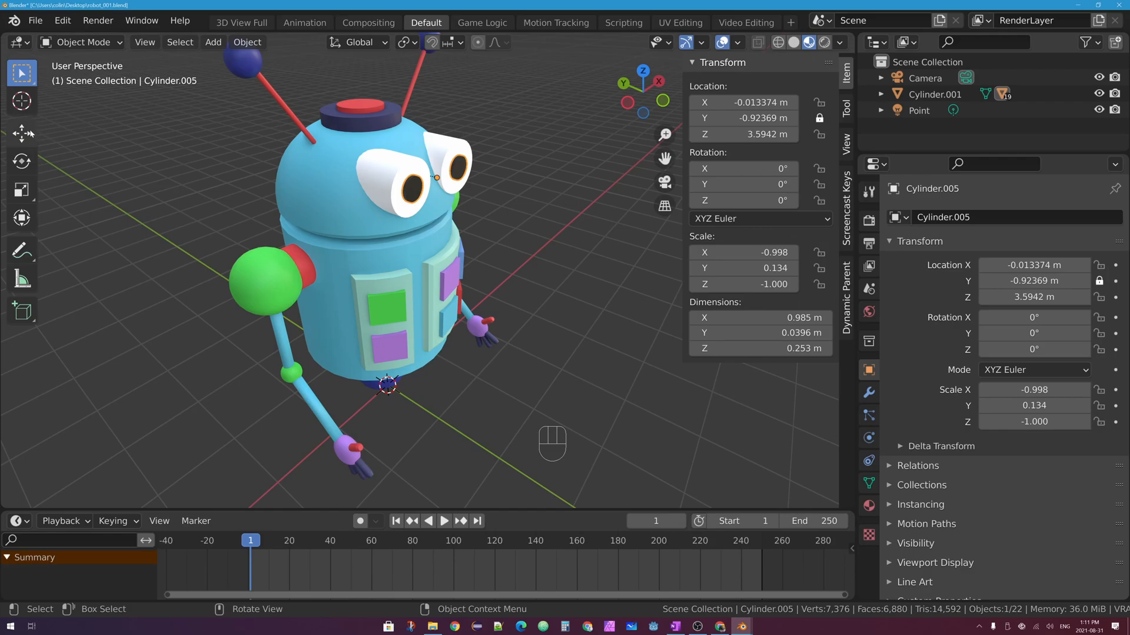
# Activate the Move tool and switch the transform orientation to Local
pyautogui.click(22, 133)
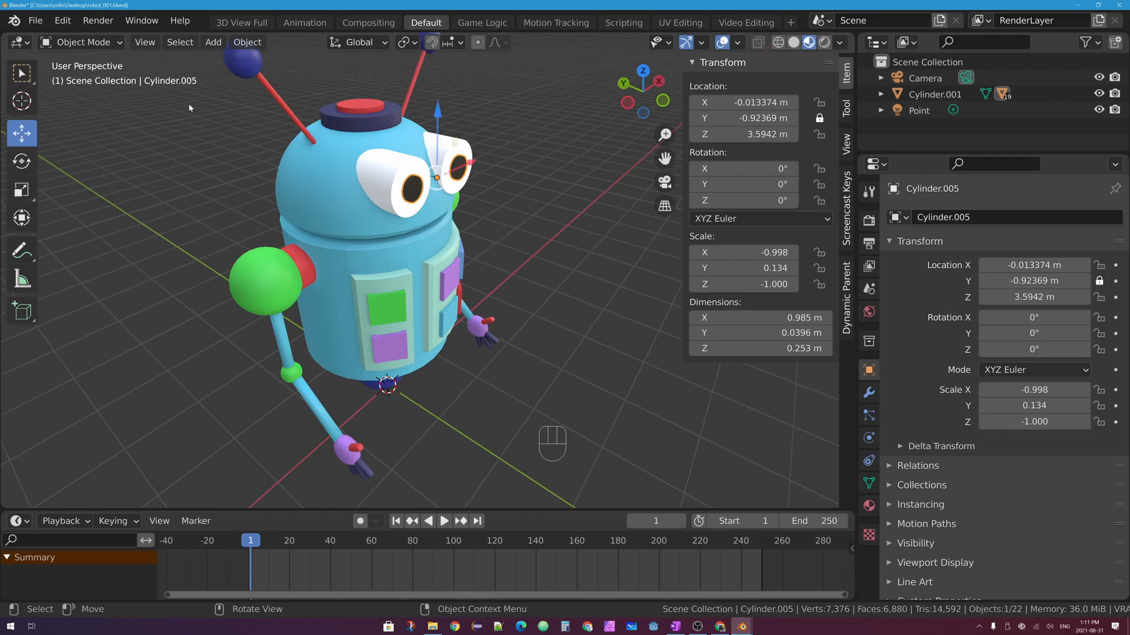
pyautogui.click(358, 42)
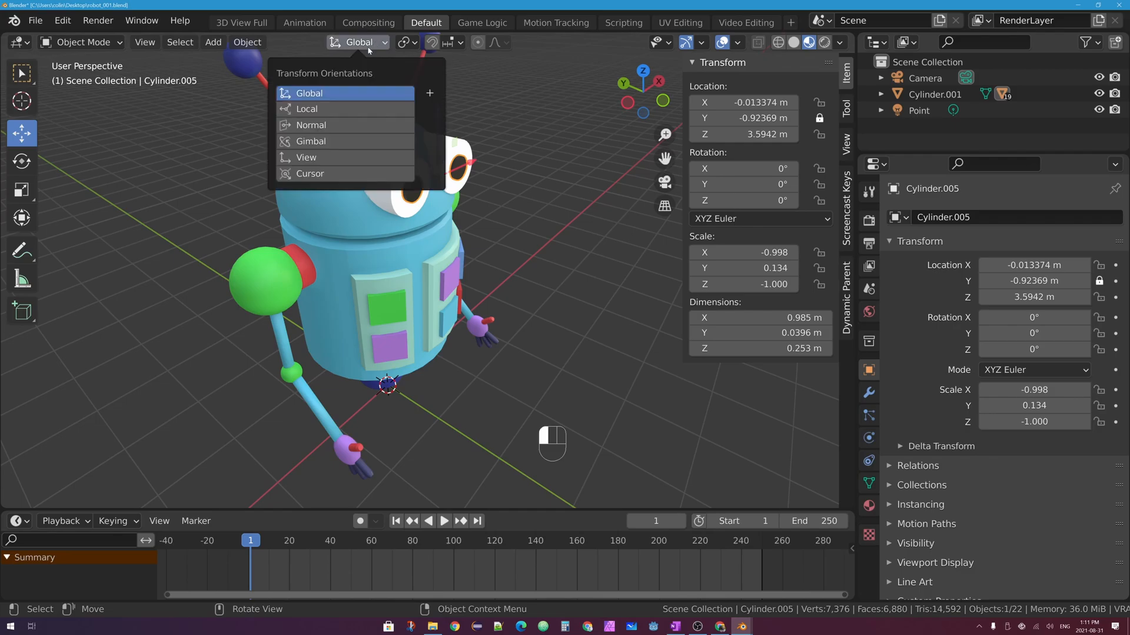
pyautogui.click(346, 111)
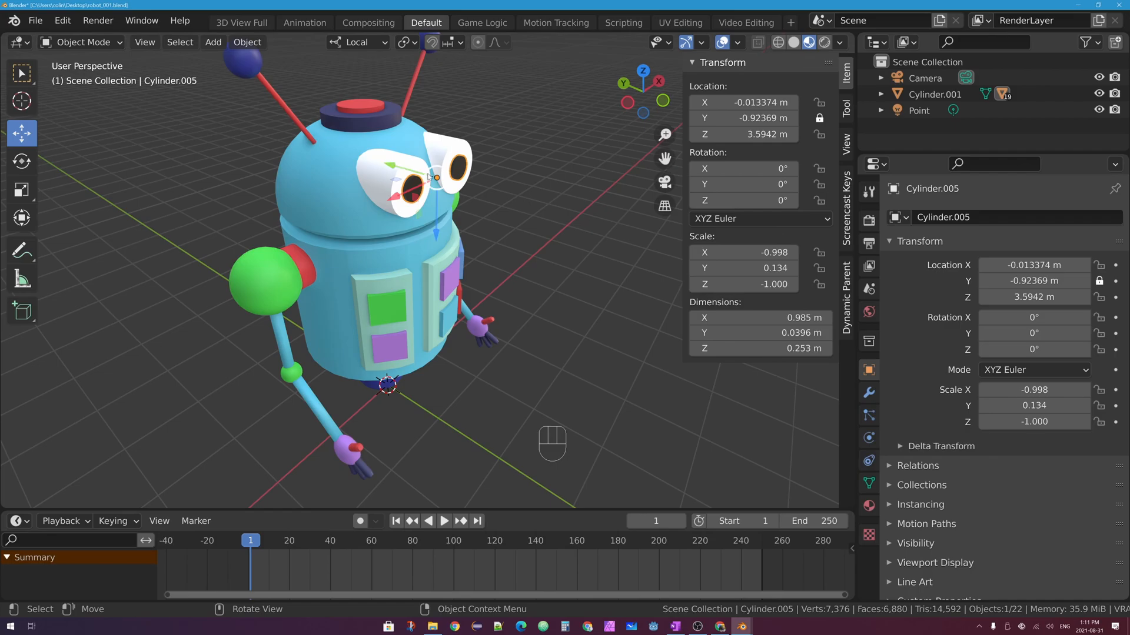
# Move the pupils freely twice with Y locked, leaving them at about X -0.060 m and Z 3.593 m
pyautogui.moveTo(435, 178); pyautogui.dragTo(382, 188, button='middle')
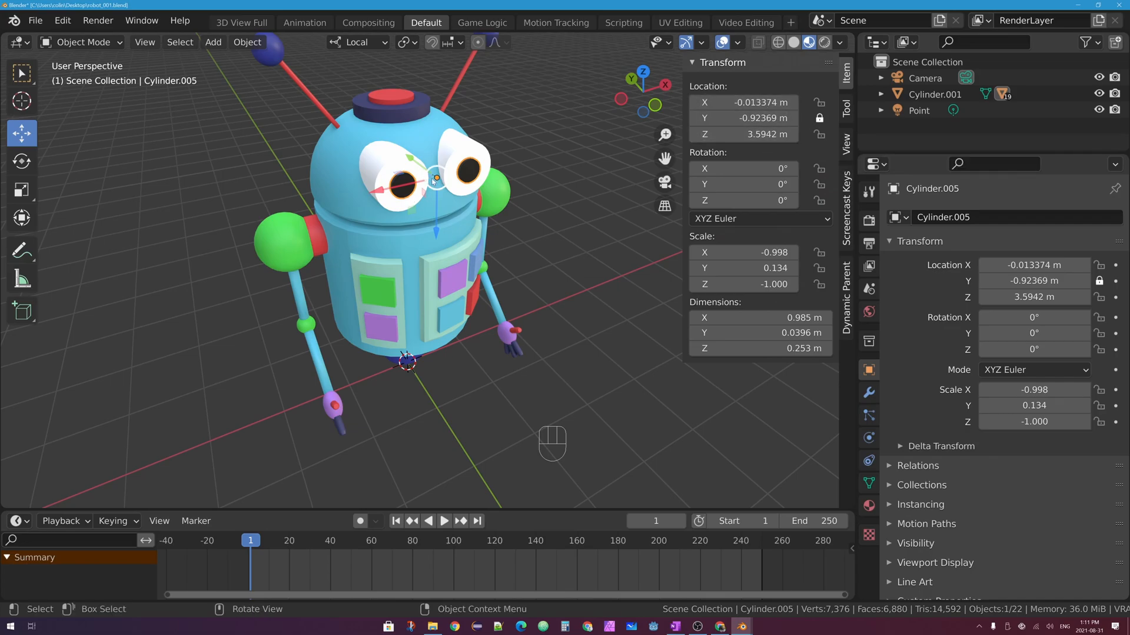
pyautogui.press('g')
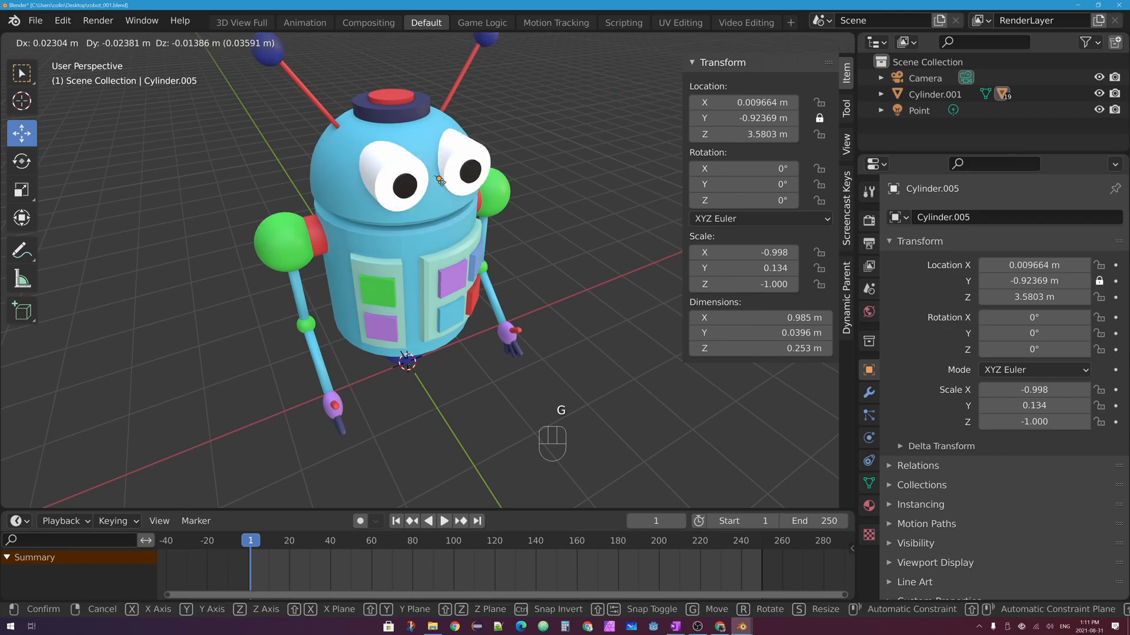
pyautogui.click(434, 177)
pyautogui.moveTo(434, 176); pyautogui.dragTo(440, 200, button='middle')
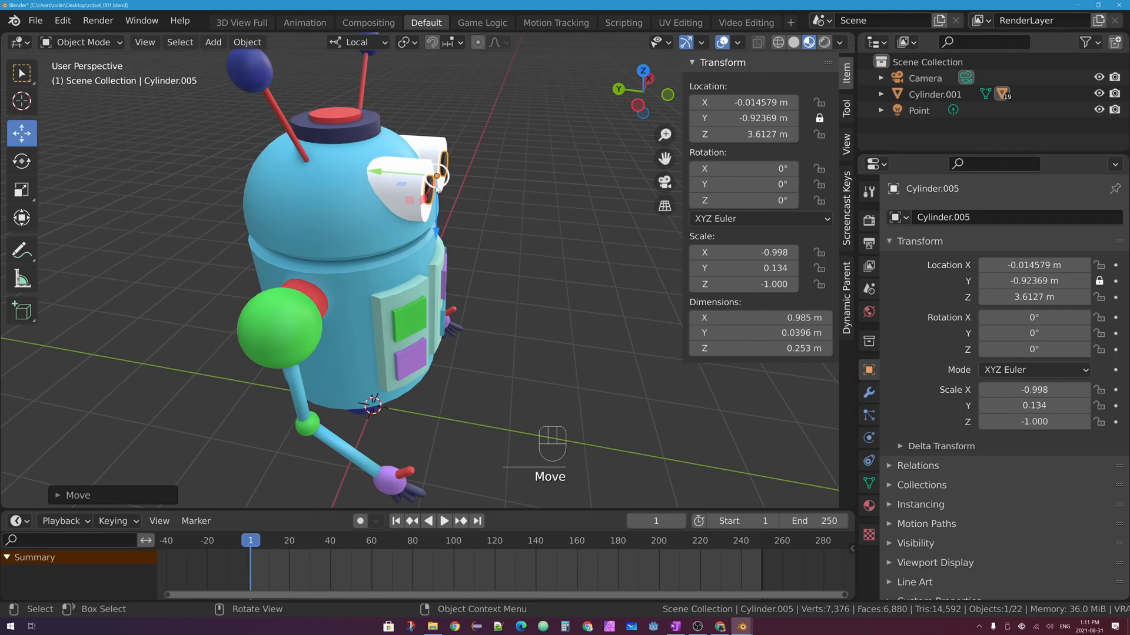
pyautogui.press('g')
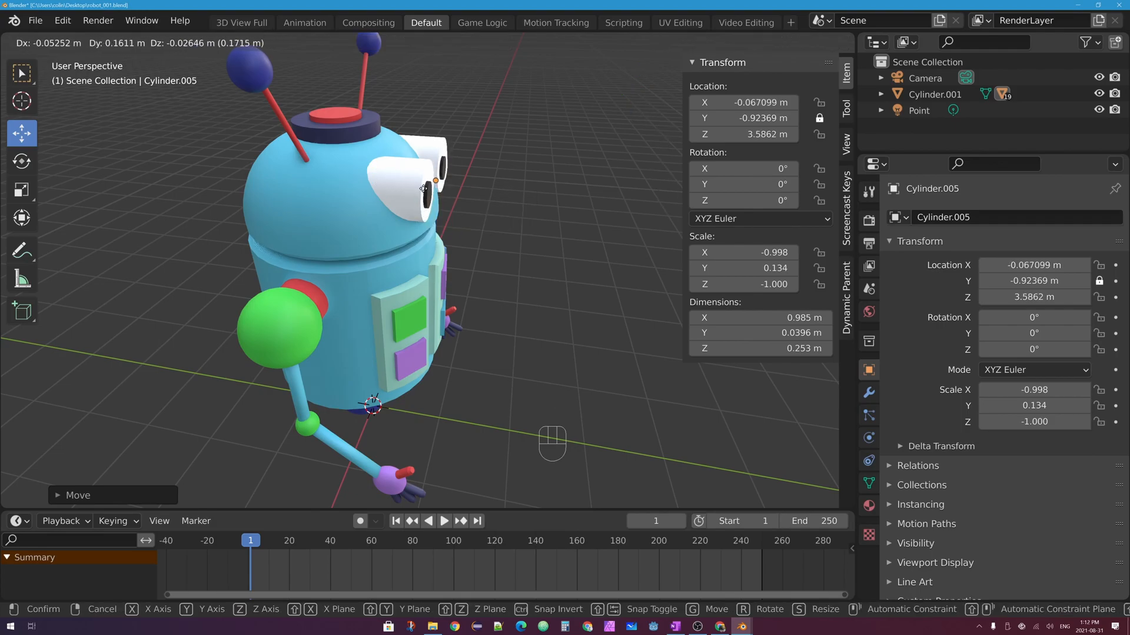
pyautogui.click(421, 187)
pyautogui.moveTo(421, 187); pyautogui.dragTo(349, 183, button='middle')
# Rotate the head about the Z axis, turning its eyes to face the robot's near green shoulder side
pyautogui.click(348, 184)
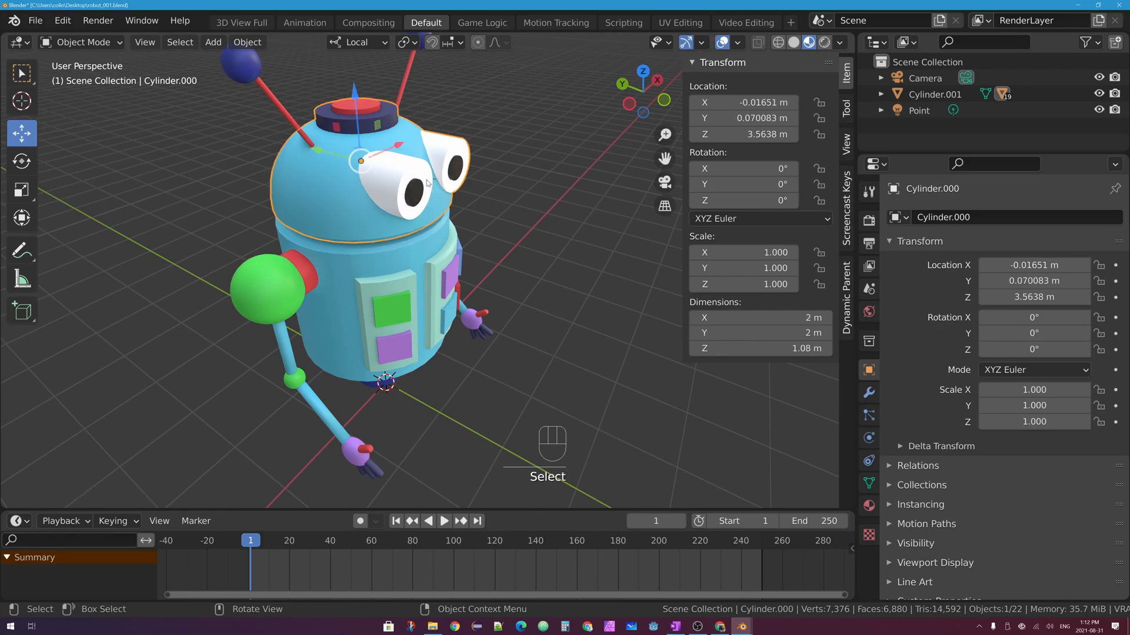
pyautogui.press('r')
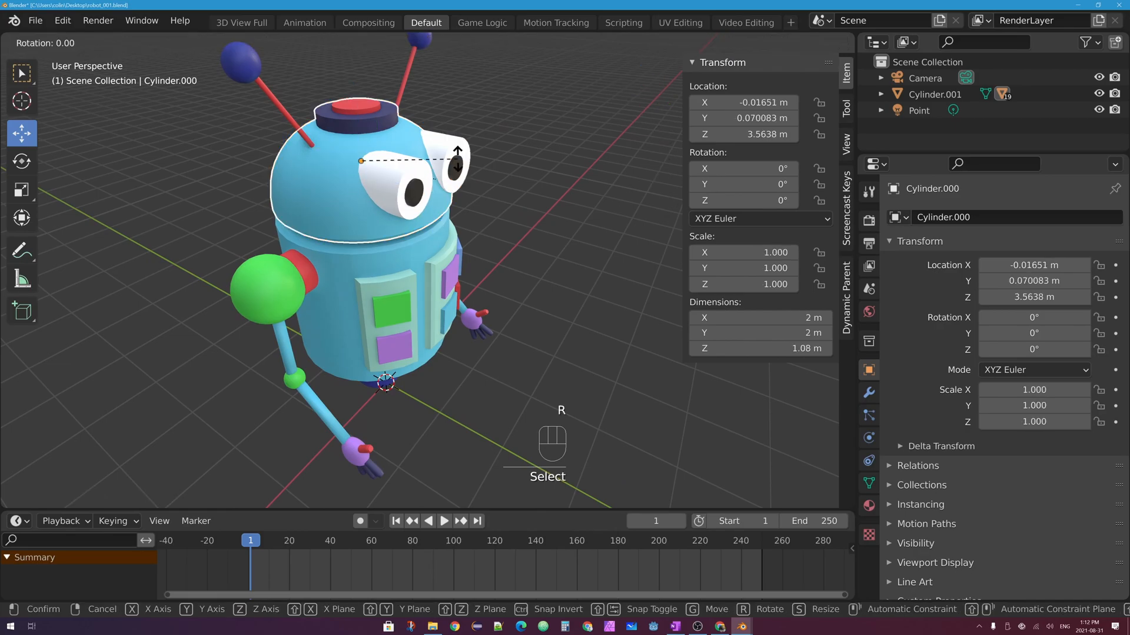
pyautogui.press('z')
pyautogui.click(379, 208)
# Move the pupils freely with Y locked to about X -0.001 m and Z 3.615 m
pyautogui.click(373, 222)
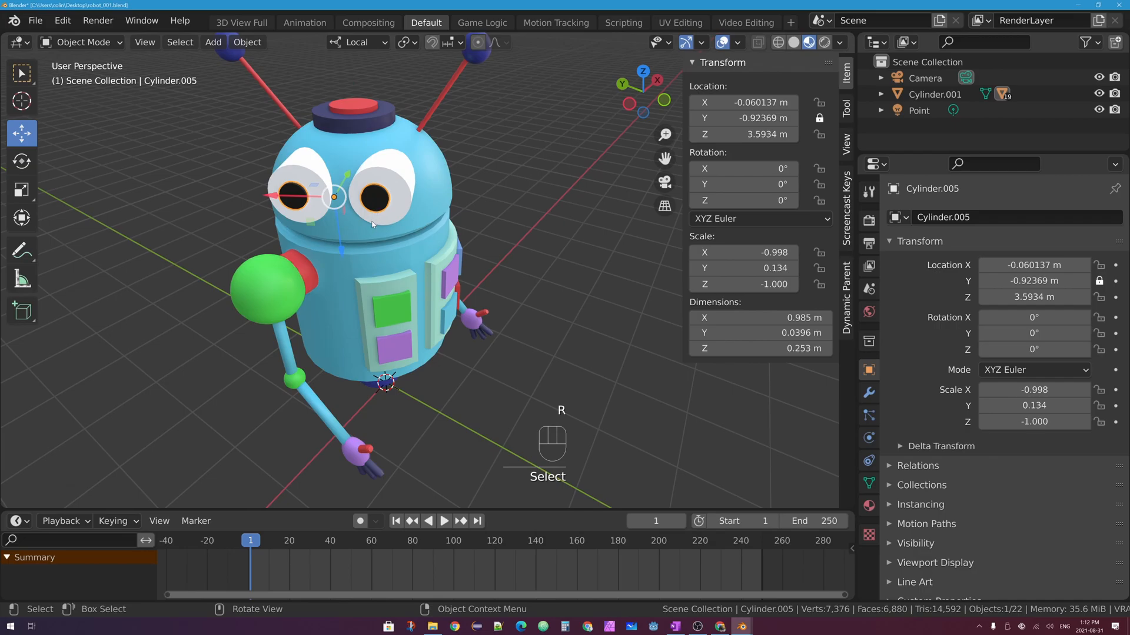
pyautogui.press('g')
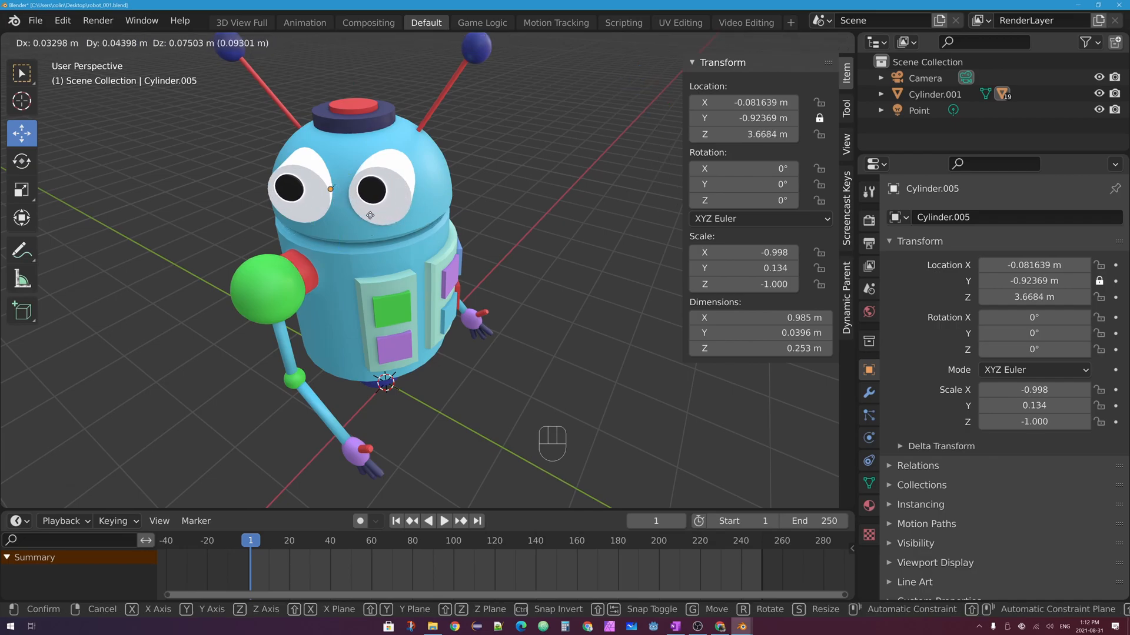
pyautogui.click(363, 263)
pyautogui.scroll(-3, 364, 252)
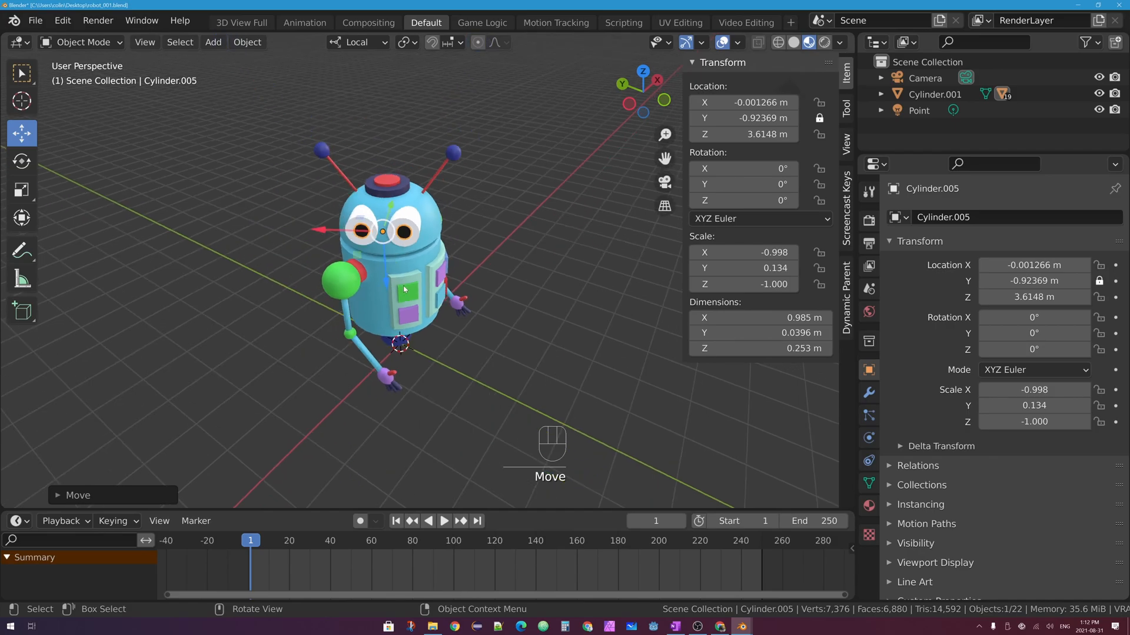
# Move the robot's body freely a short way, to about X 0.074 m, Y -0.094 m and Z 2.24 m
pyautogui.moveTo(364, 251); pyautogui.dragTo(331, 223, button='middle')
pyautogui.click(379, 286)
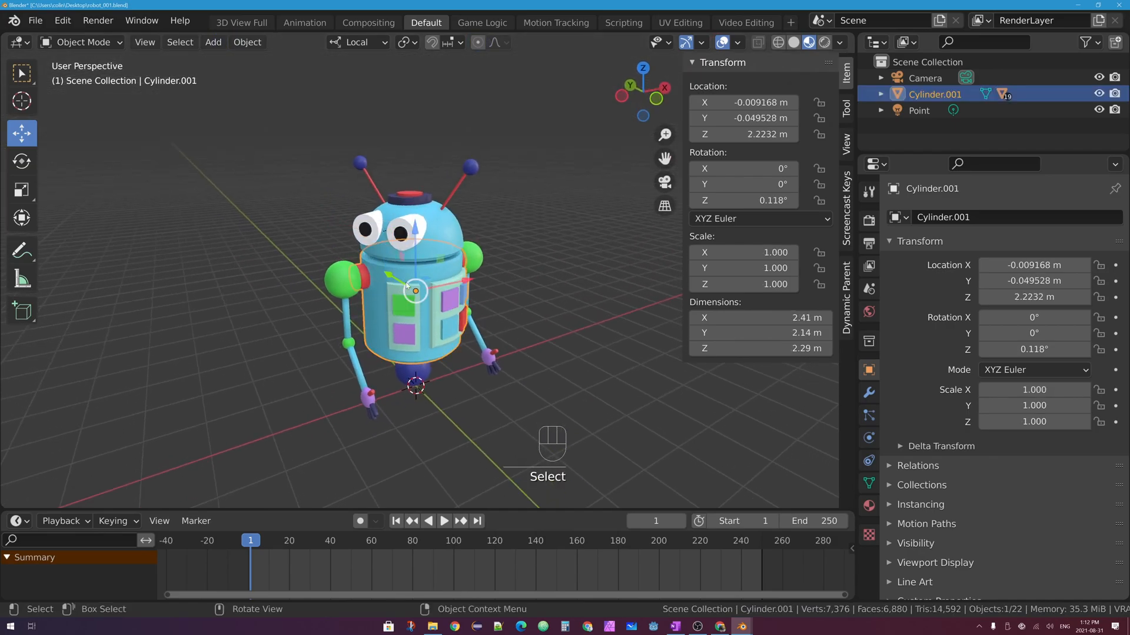
pyautogui.press('g')
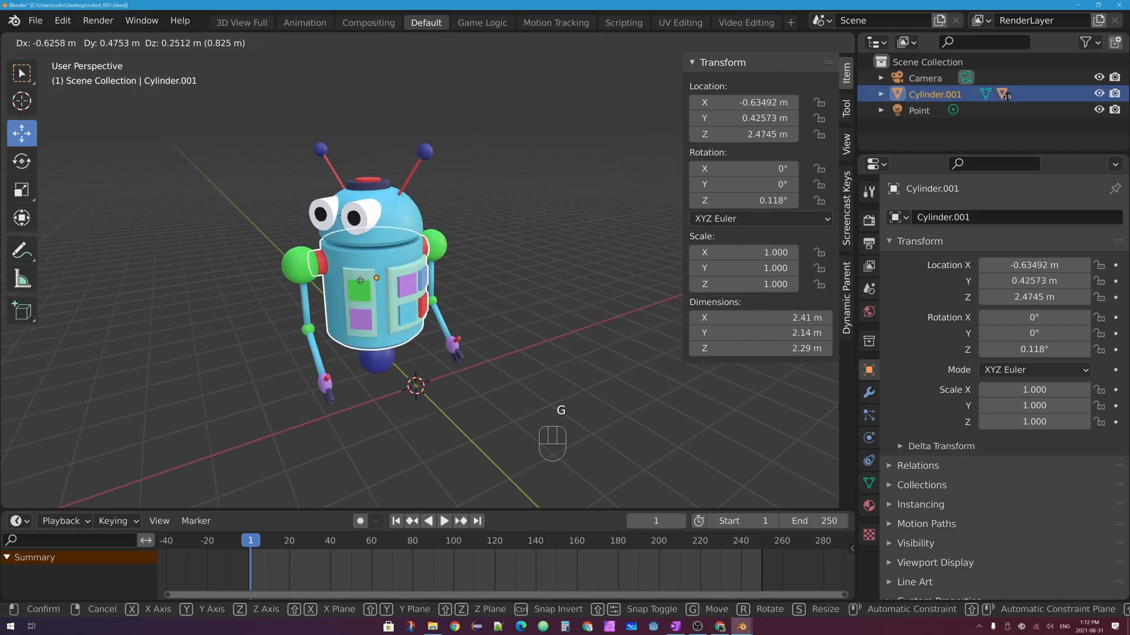
pyautogui.rightClick(404, 285)
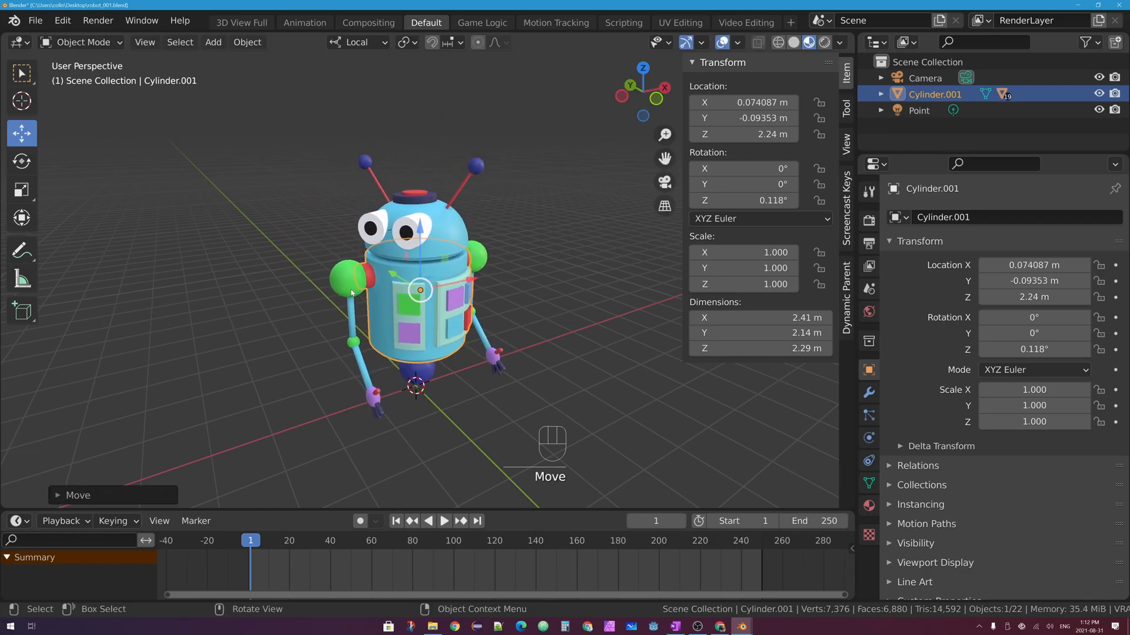
# Trackball-rotate the near green shoulder sphere to swing its arm outward with the hand raised
pyautogui.click(348, 285)
pyautogui.press('r')
pyautogui.press('r')
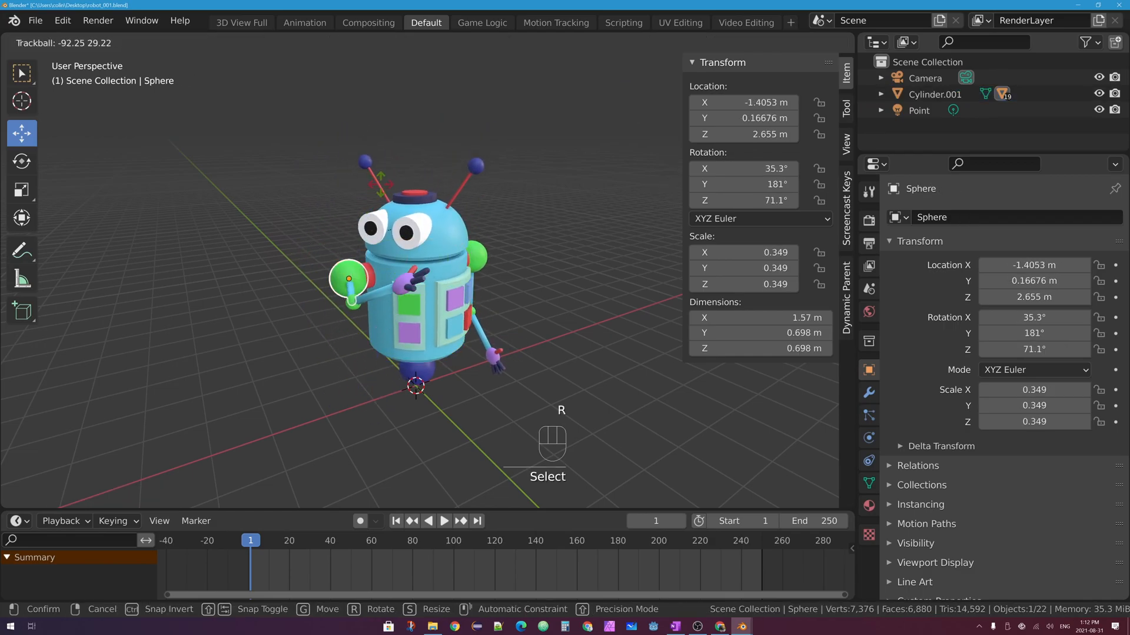
pyautogui.click(471, 247)
# Trackball-rotate the far green shoulder sphere to about X -62.8°, Y 116°, Z 23.7°, and turn it further with the Rotate tool's gizmo
pyautogui.click(471, 247)
pyautogui.press('r')
pyautogui.press('r')
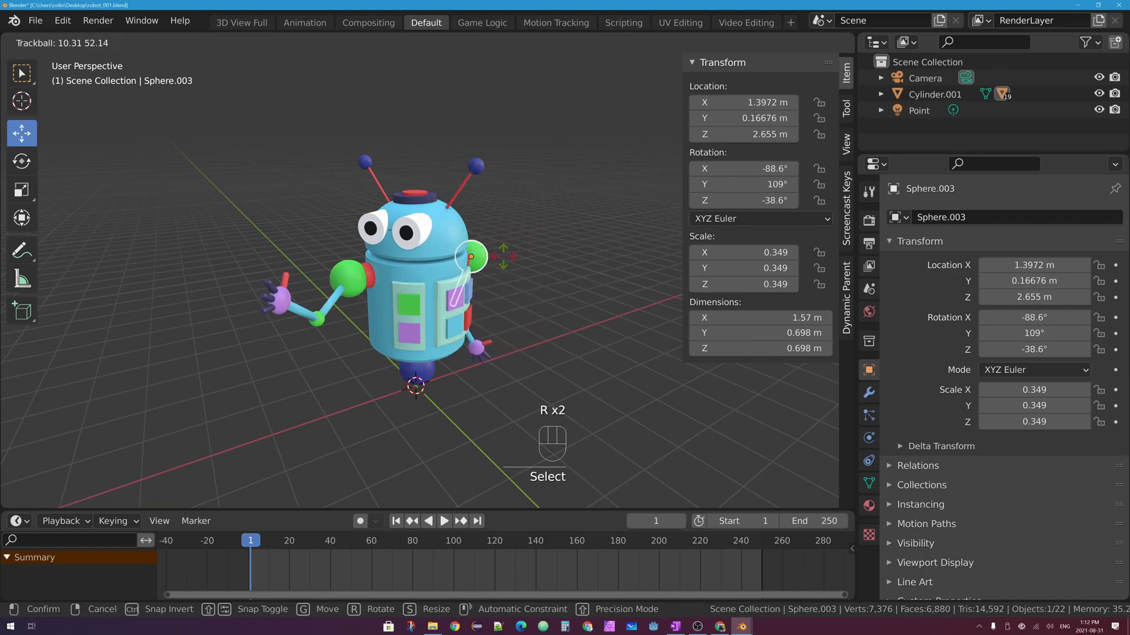
pyautogui.click(501, 255)
pyautogui.click(22, 160)
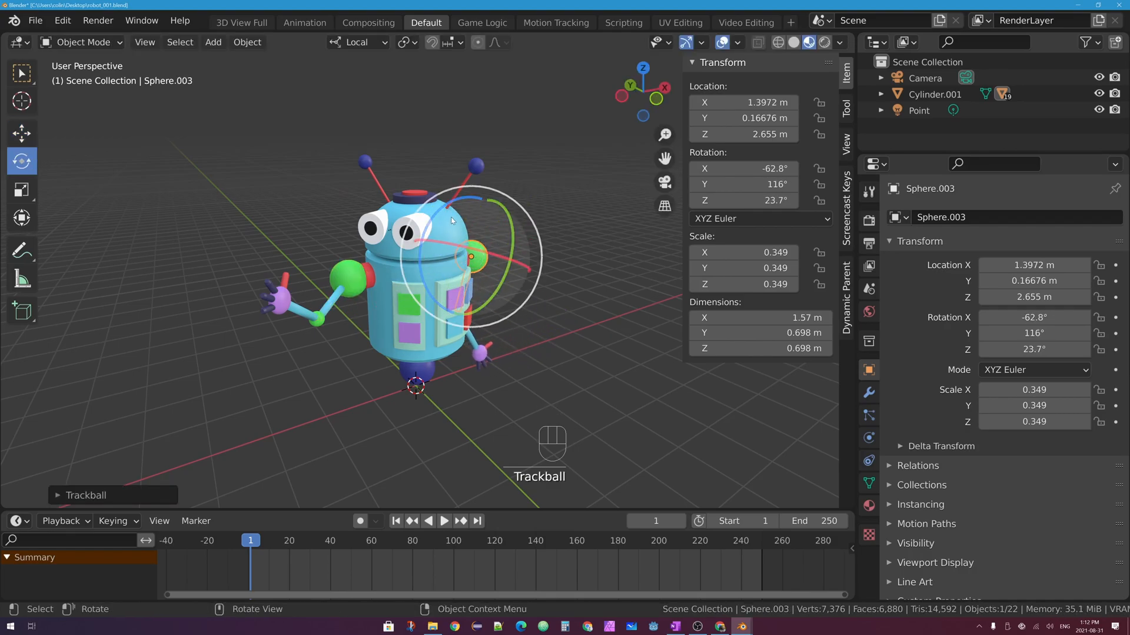
pyautogui.moveTo(429, 297); pyautogui.dragTo(424, 268)
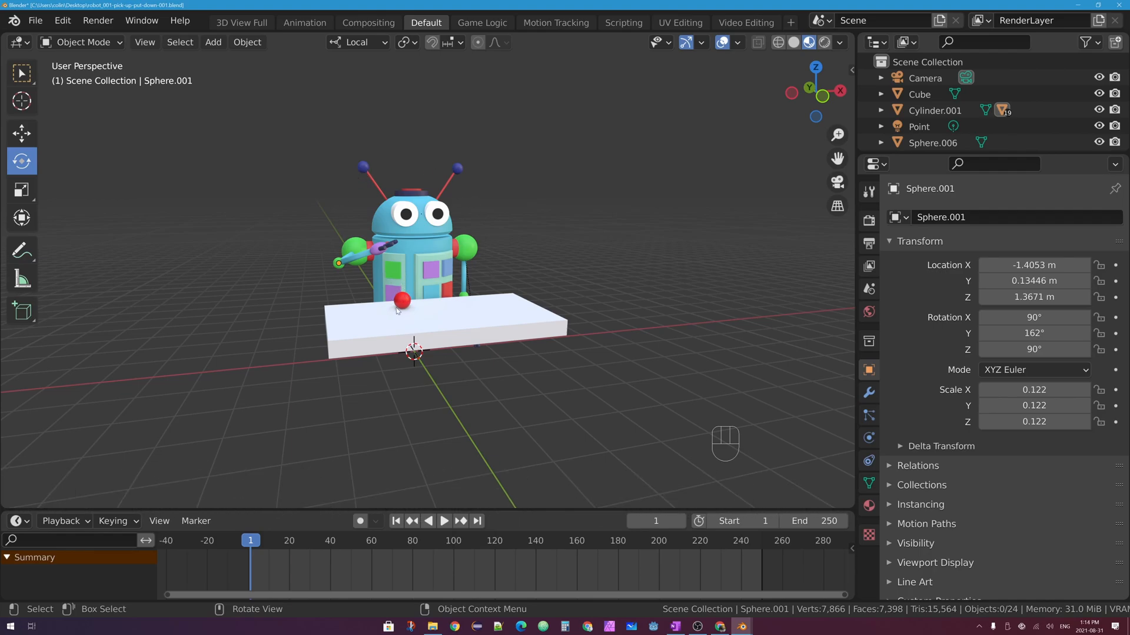
# Activate the Select Box tool and select the red ball and the robot's raised purple hand in turn
pyautogui.moveTo(414, 318); pyautogui.dragTo(496, 320, button='middle')
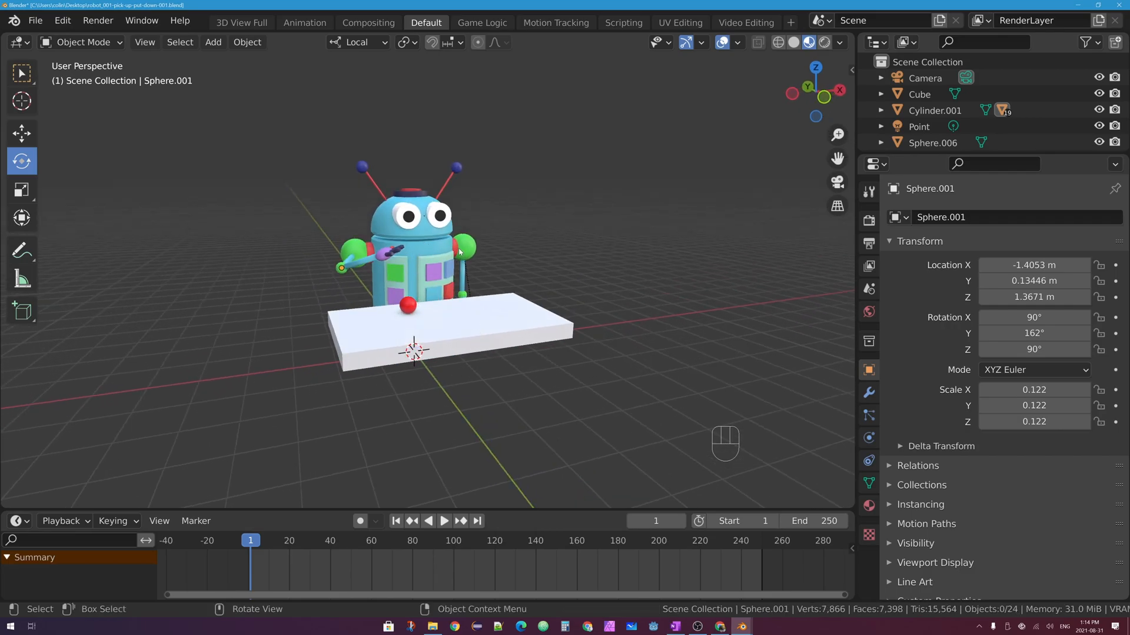
pyautogui.click(408, 306)
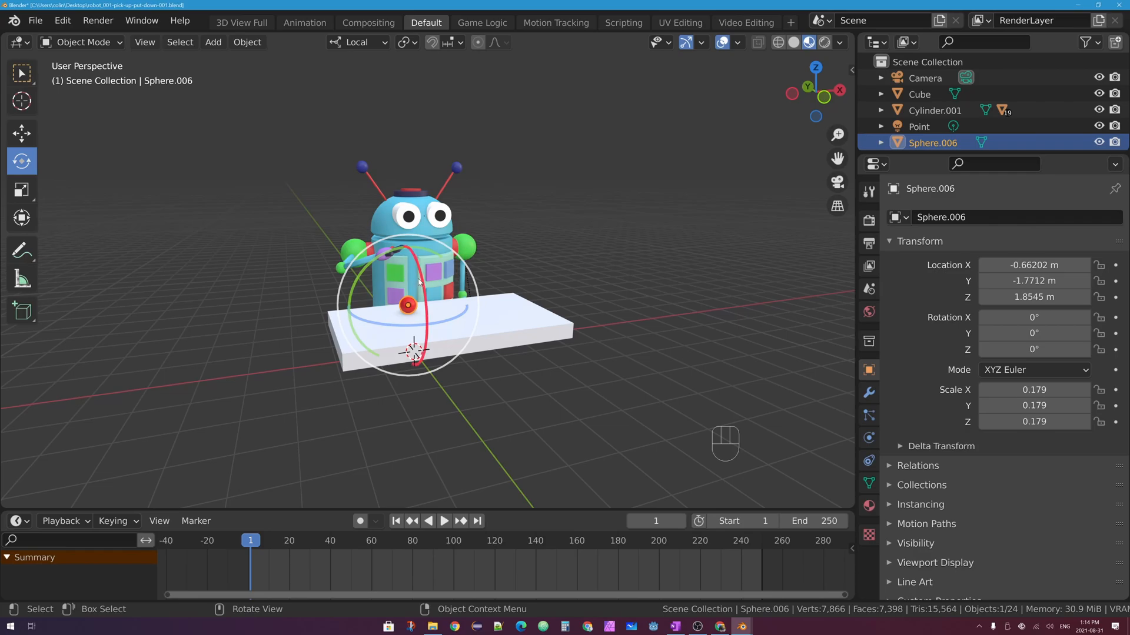
pyautogui.click(24, 74)
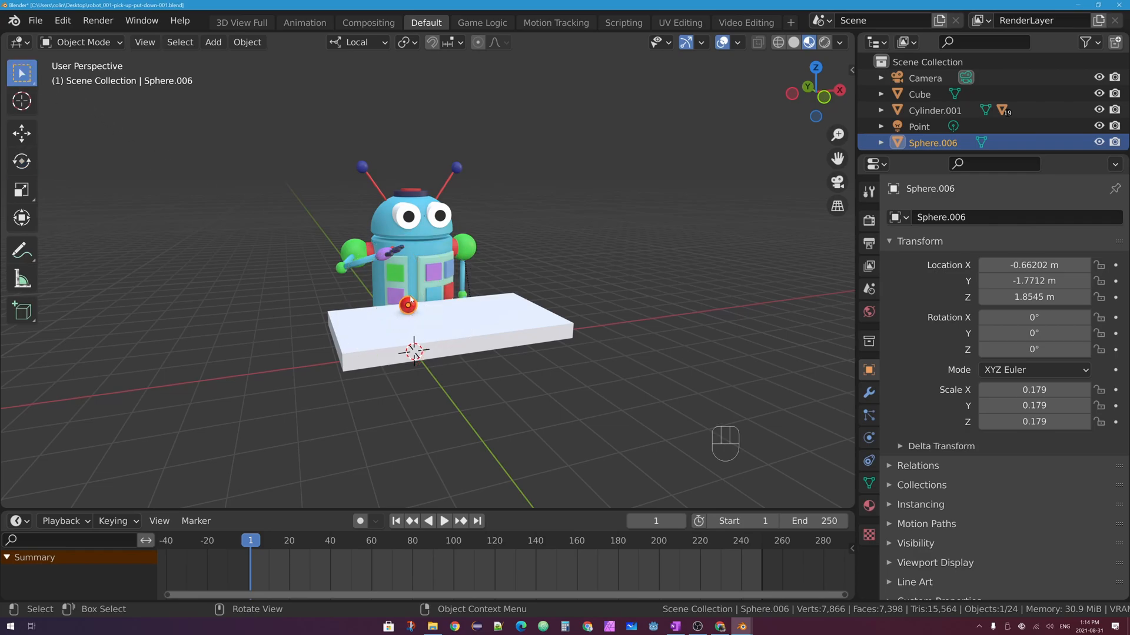
pyautogui.moveTo(391, 268); pyautogui.dragTo(392, 263, button='middle')
pyautogui.click(390, 257)
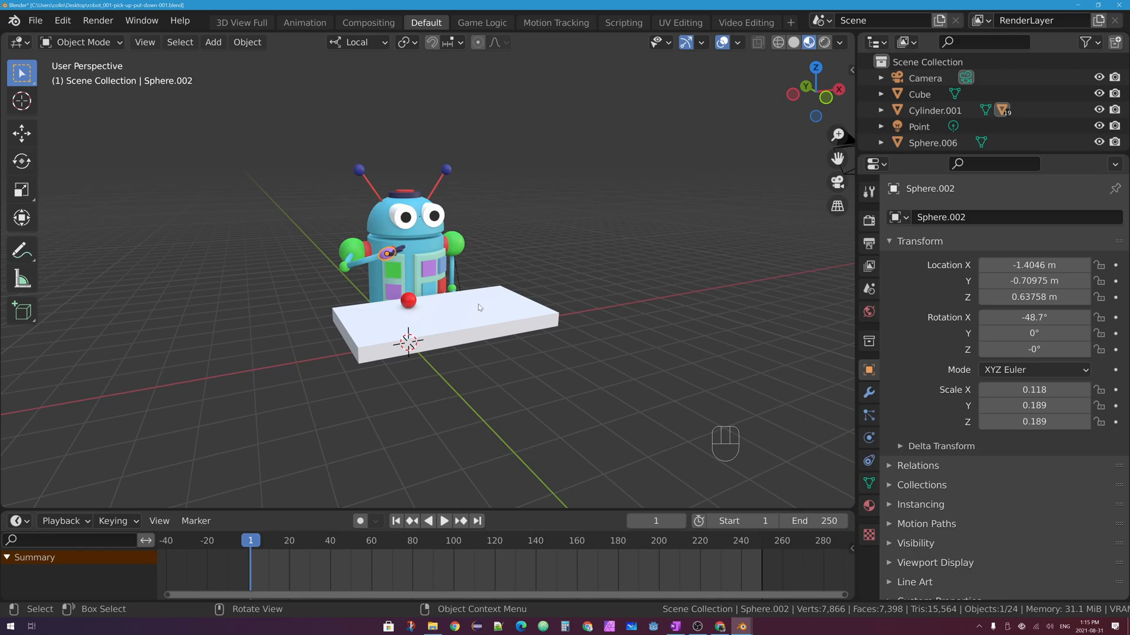
# Add a Child Of constraint to the red ball and set its target to the raised purple hand, Sphere.002
pyautogui.click(412, 296)
pyautogui.scroll(4, 414, 288)
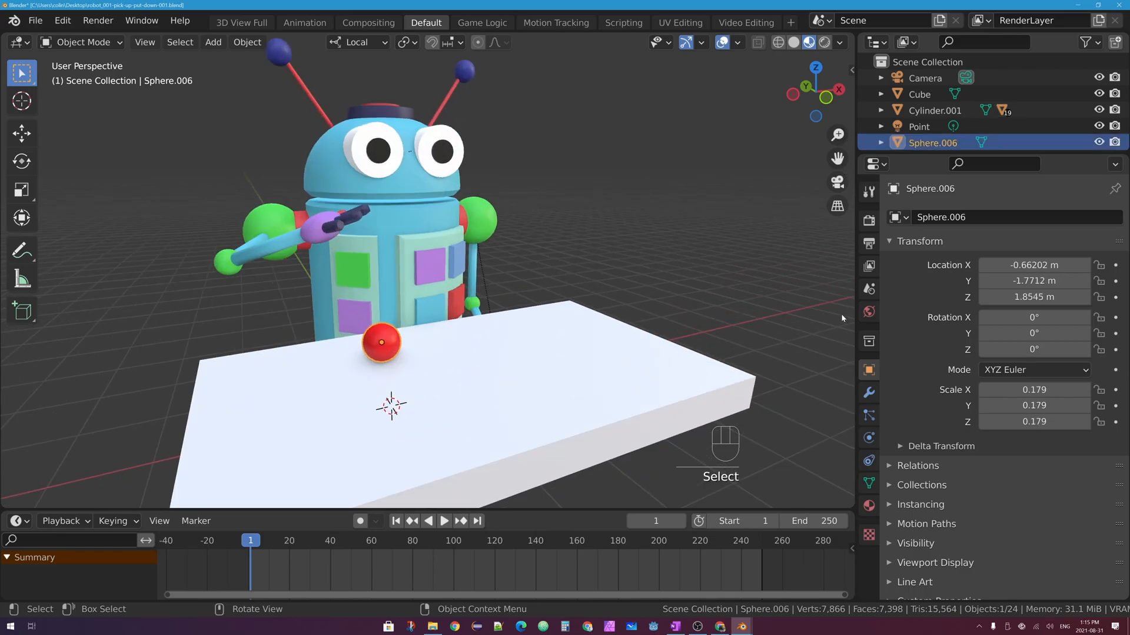
pyautogui.click(869, 461)
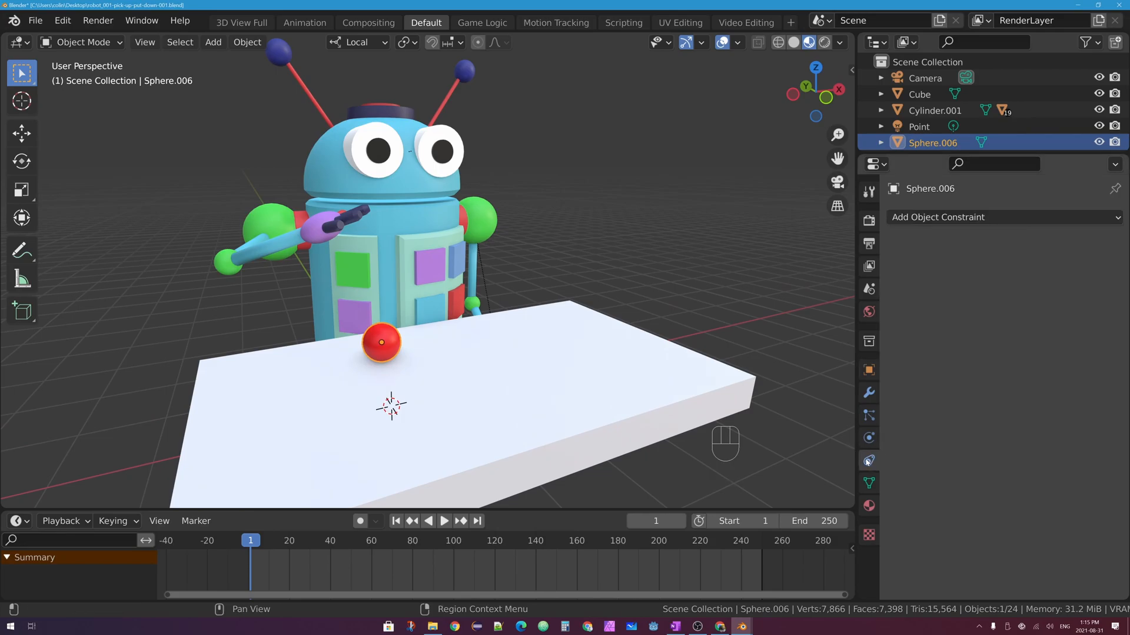
pyautogui.click(970, 218)
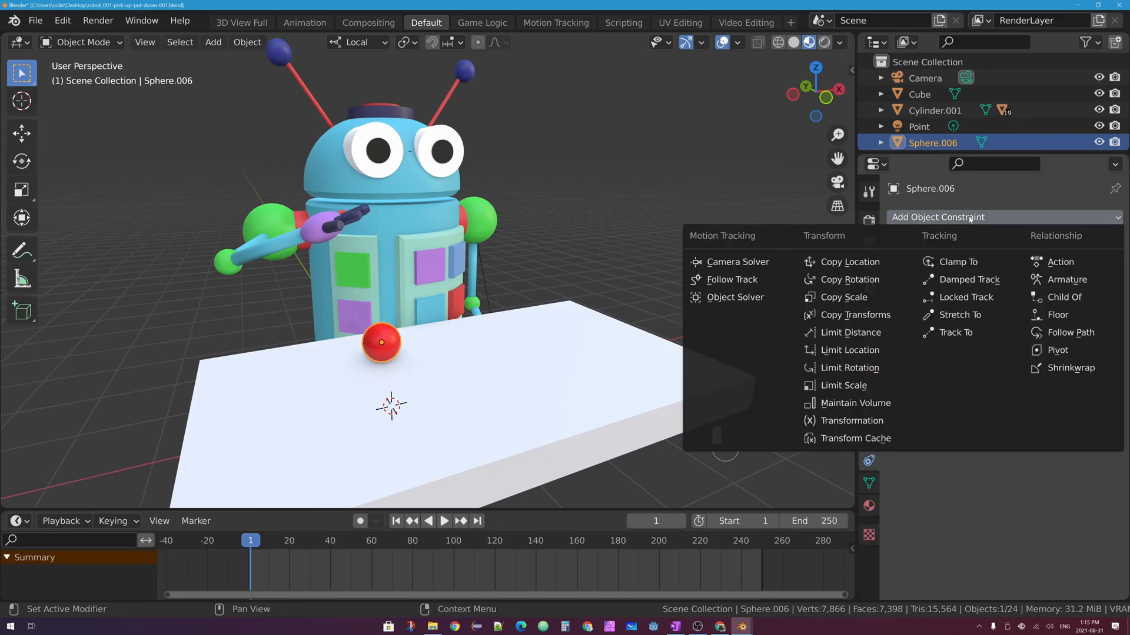
pyautogui.click(1070, 298)
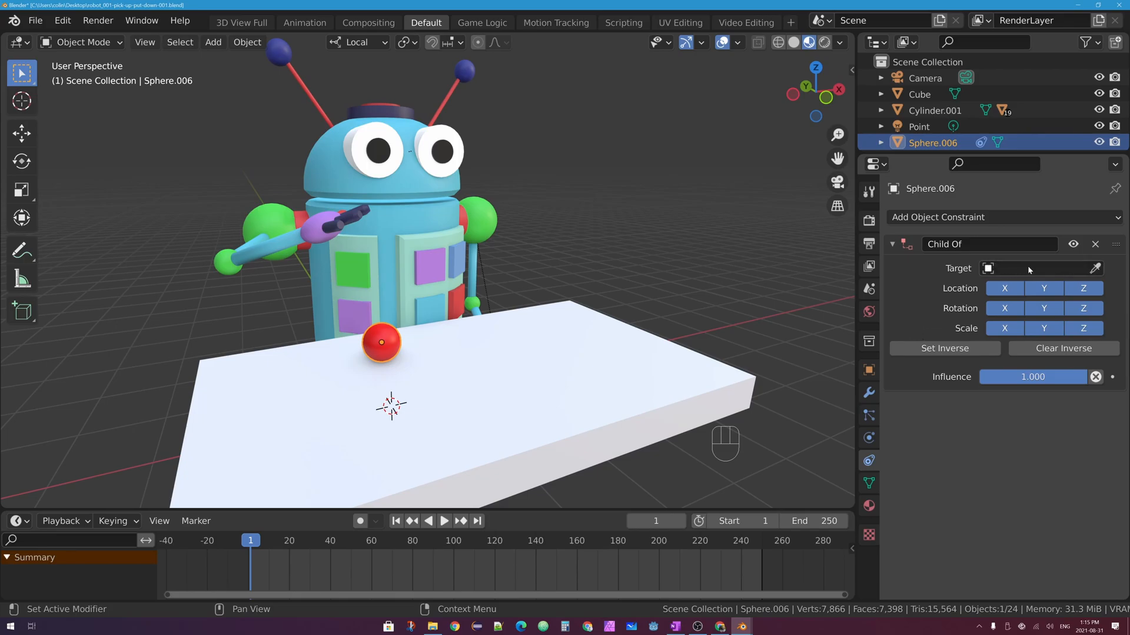
pyautogui.click(1096, 269)
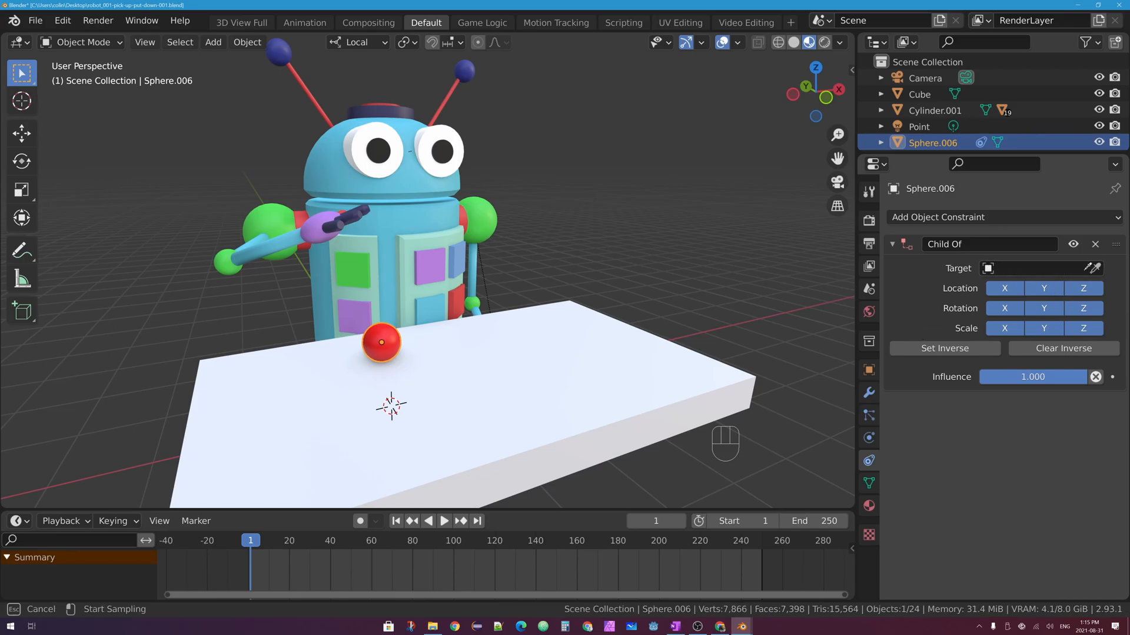
pyautogui.click(317, 221)
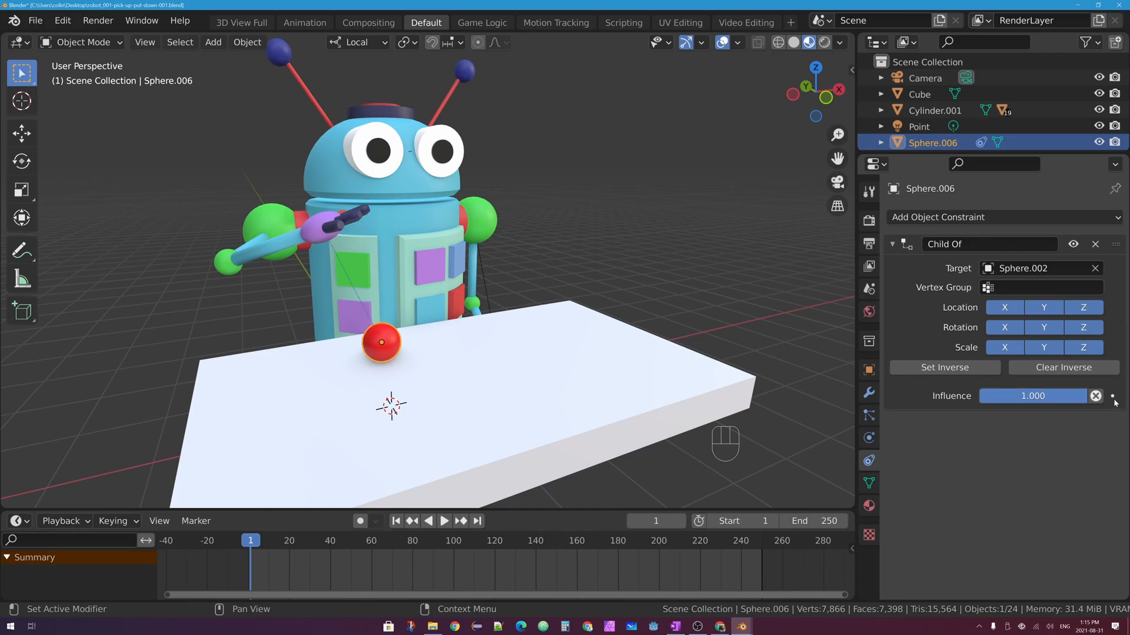
pyautogui.moveTo(1085, 402); pyautogui.dragTo(1111, 403)
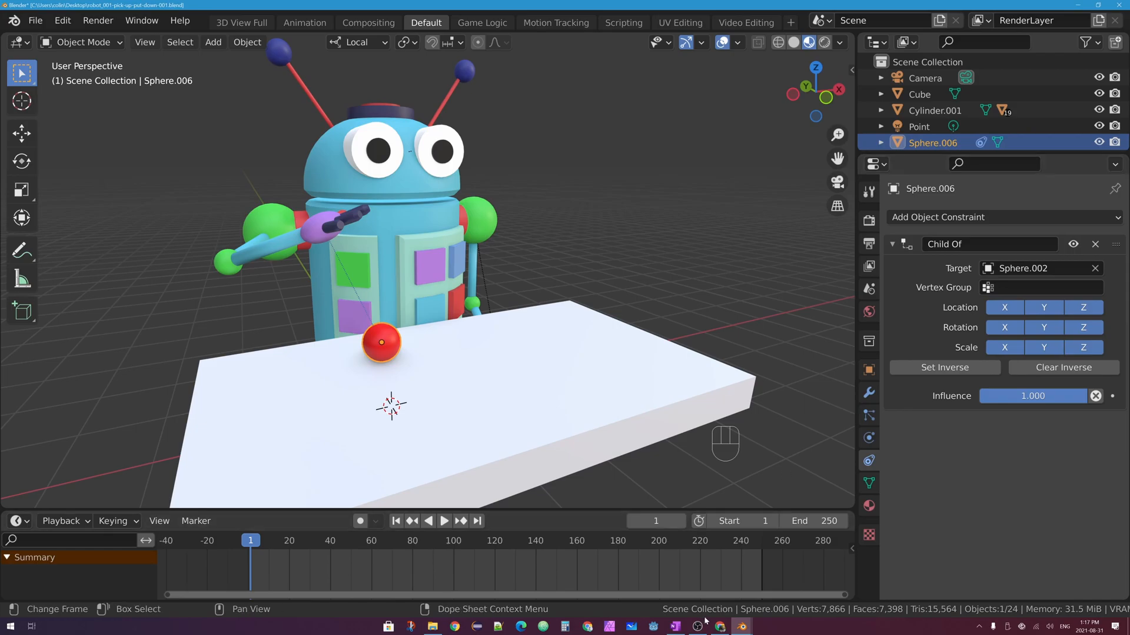
# Switch to the browser and download dynamic_parent_v1.0.0.zip from the latest release of the Dynamic Parent add-on on GitHub
pyautogui.click(720, 627)
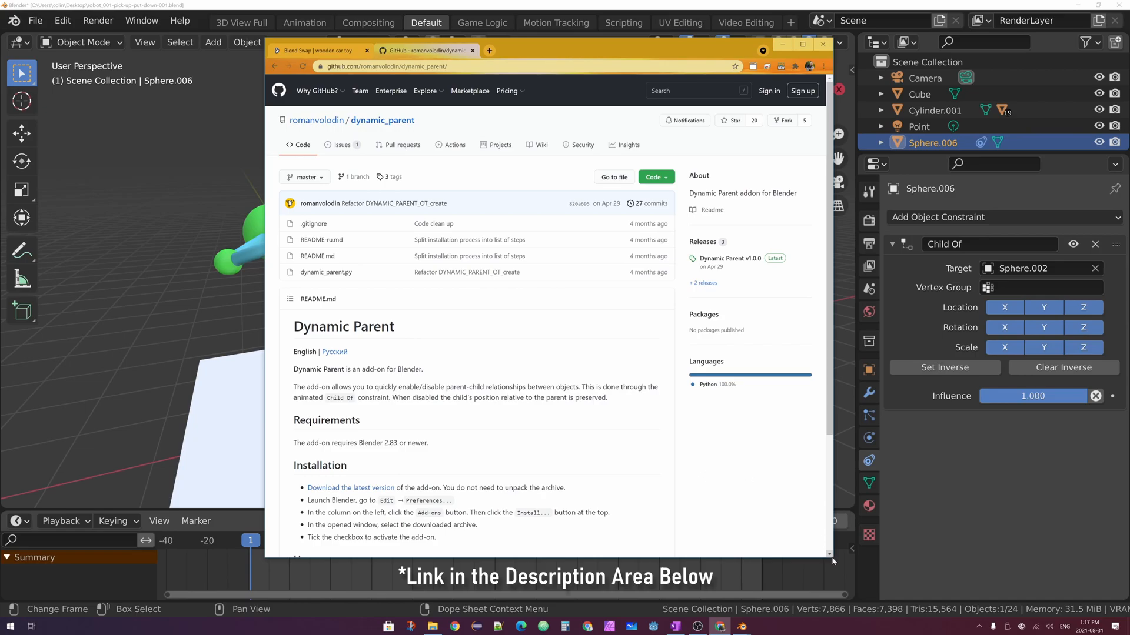
pyautogui.moveTo(833, 560); pyautogui.dragTo(826, 574)
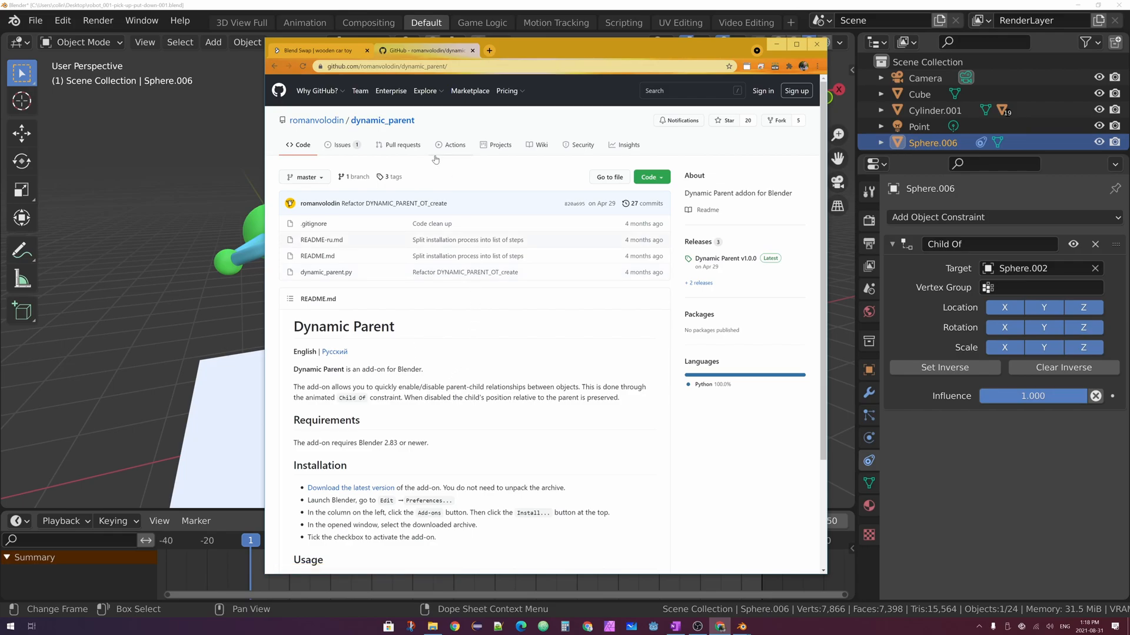
pyautogui.scroll(-3, 453, 318)
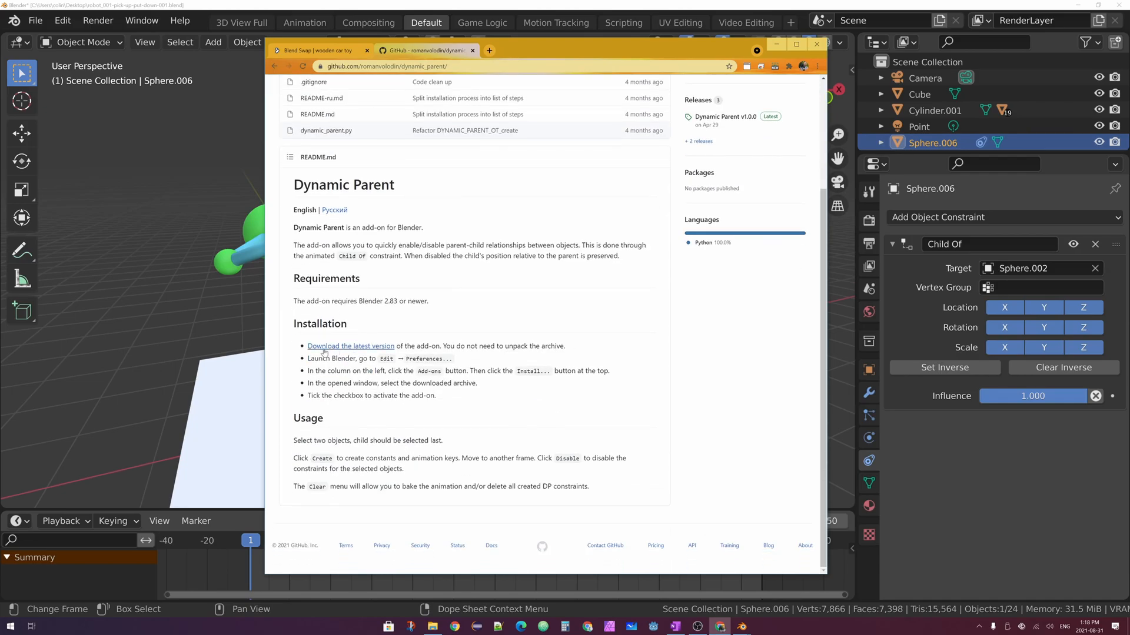
pyautogui.click(366, 347)
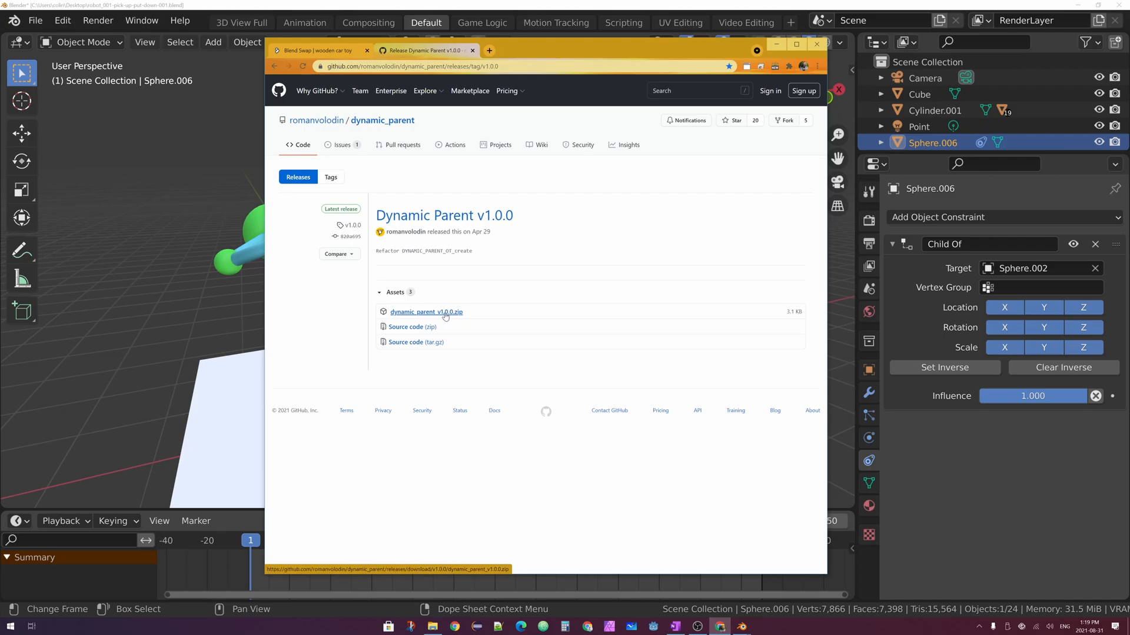
pyautogui.click(459, 312)
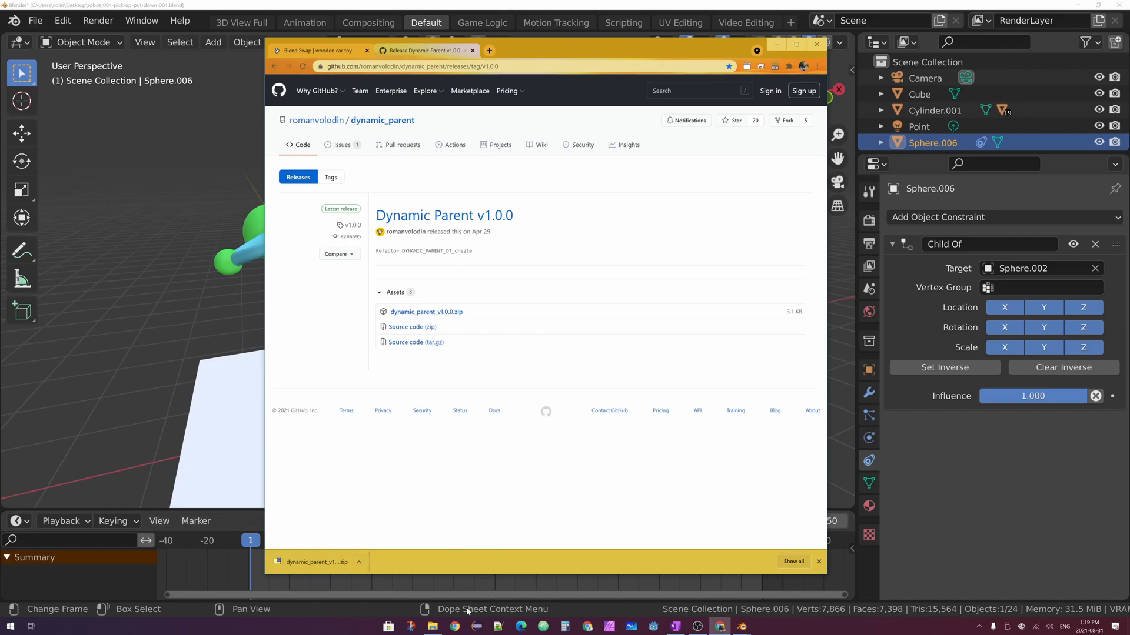
# Move dynamic_parent_v1.0.0.zip from the Downloads folder to the desktop in File Explorer
pyautogui.click(433, 627)
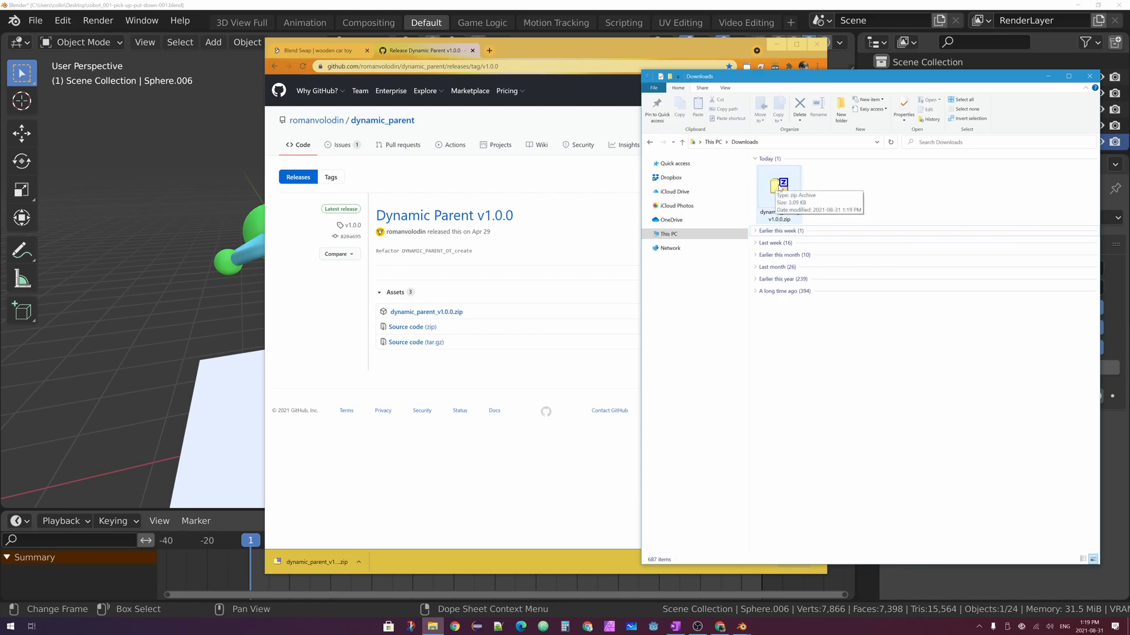
pyautogui.rightClick(779, 187)
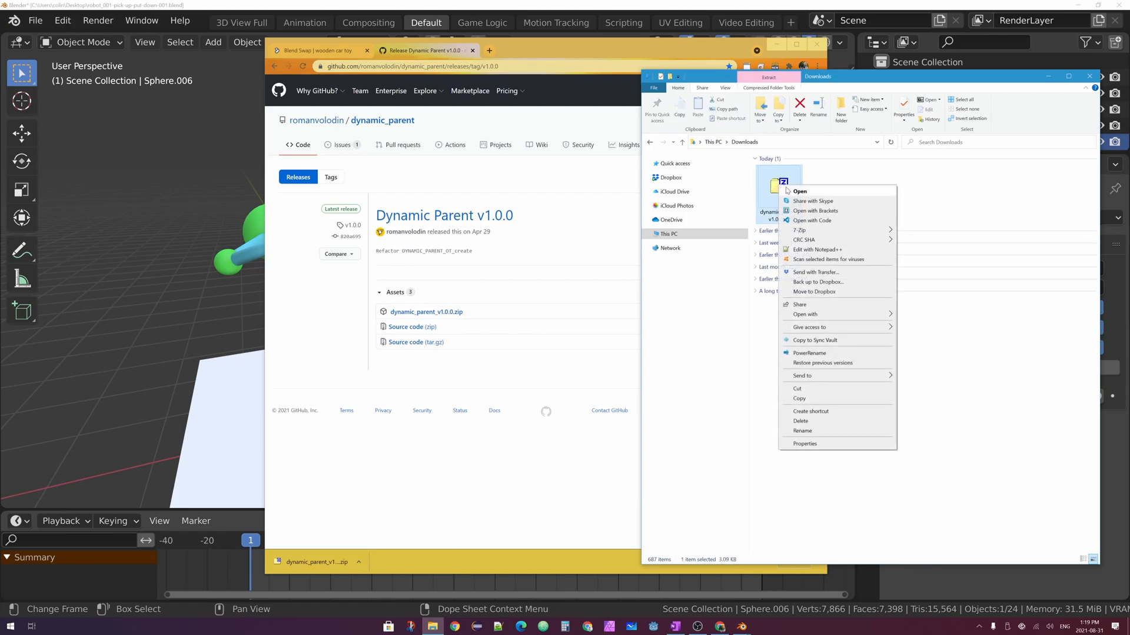
pyautogui.click(811, 391)
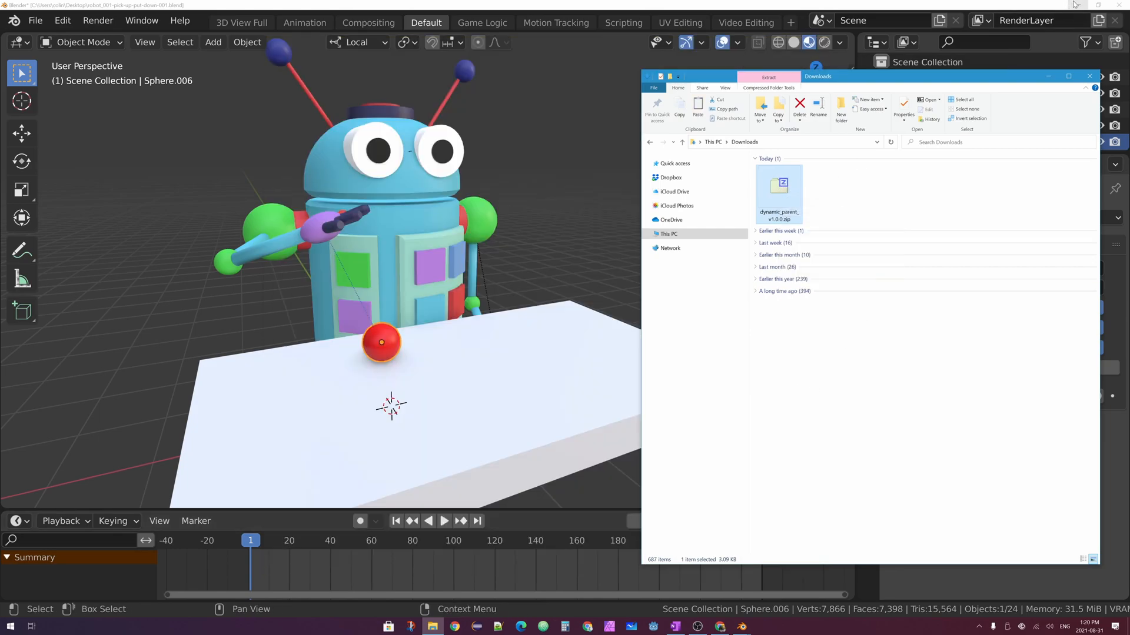
pyautogui.click(1074, 5)
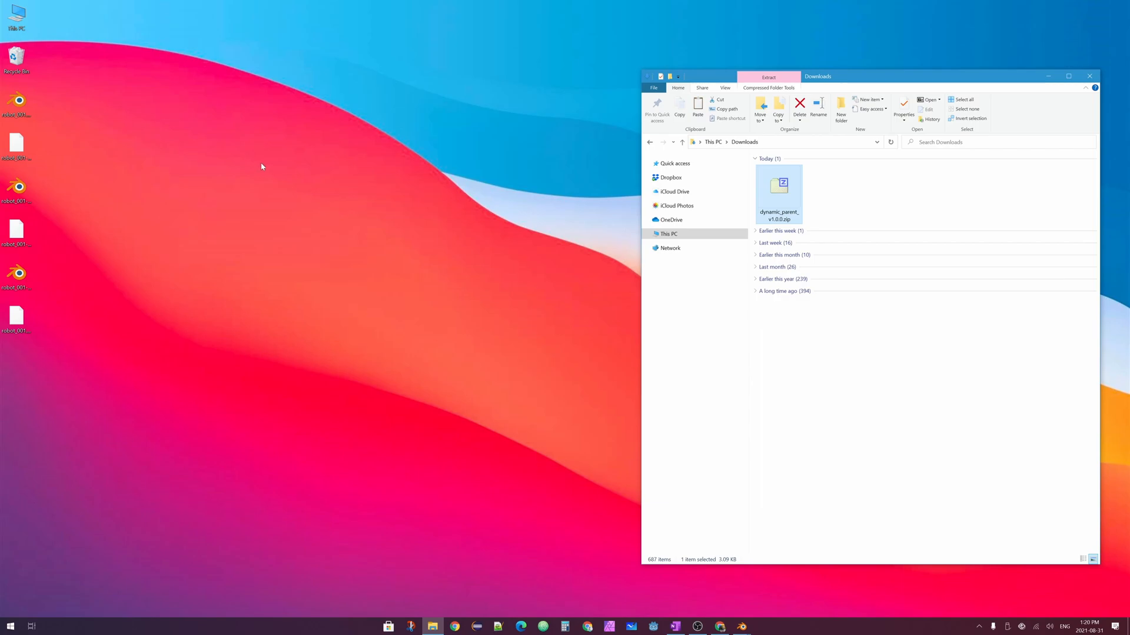
pyautogui.rightClick(238, 133)
pyautogui.click(265, 192)
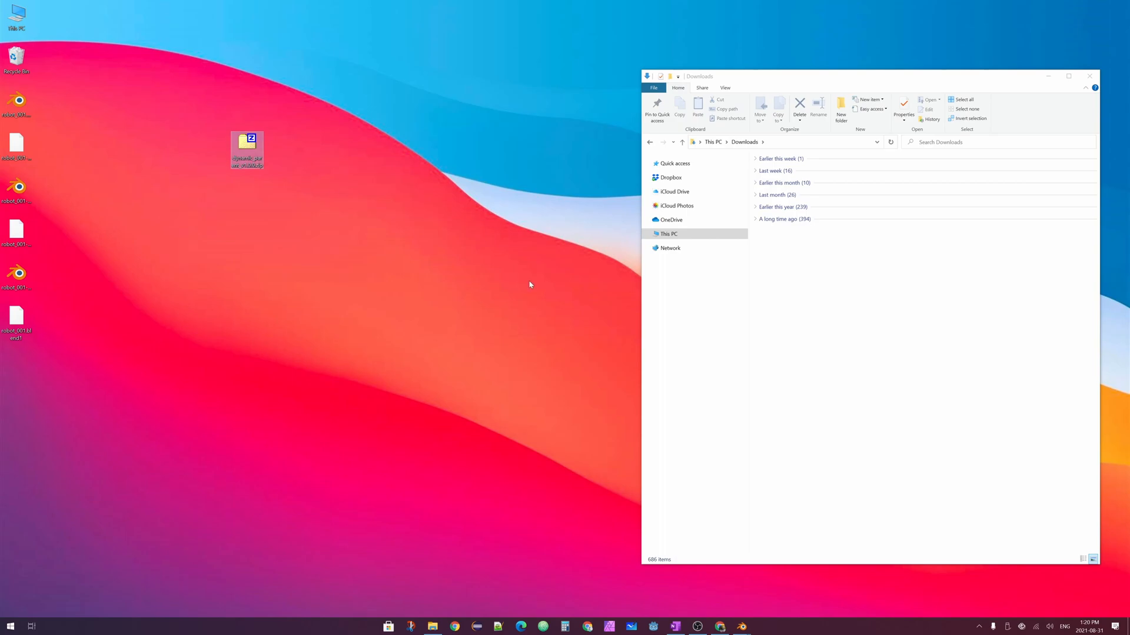
# Switch back to the Blender window with the robot, table and ball, and open the add-on preferences
pyautogui.moveTo(743, 625)
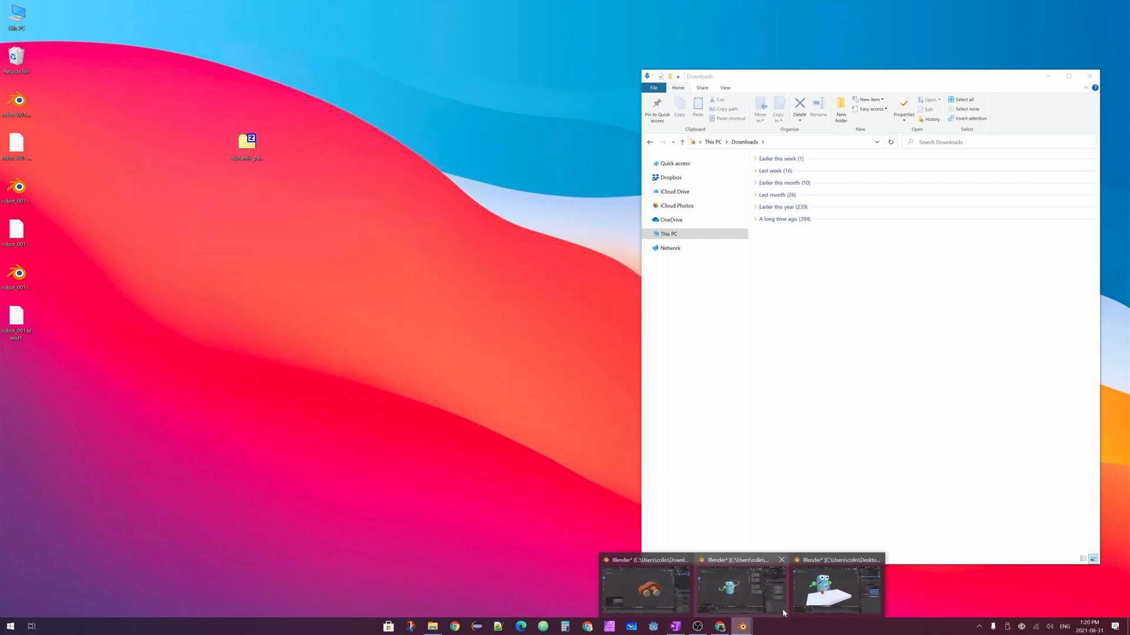
pyautogui.click(827, 594)
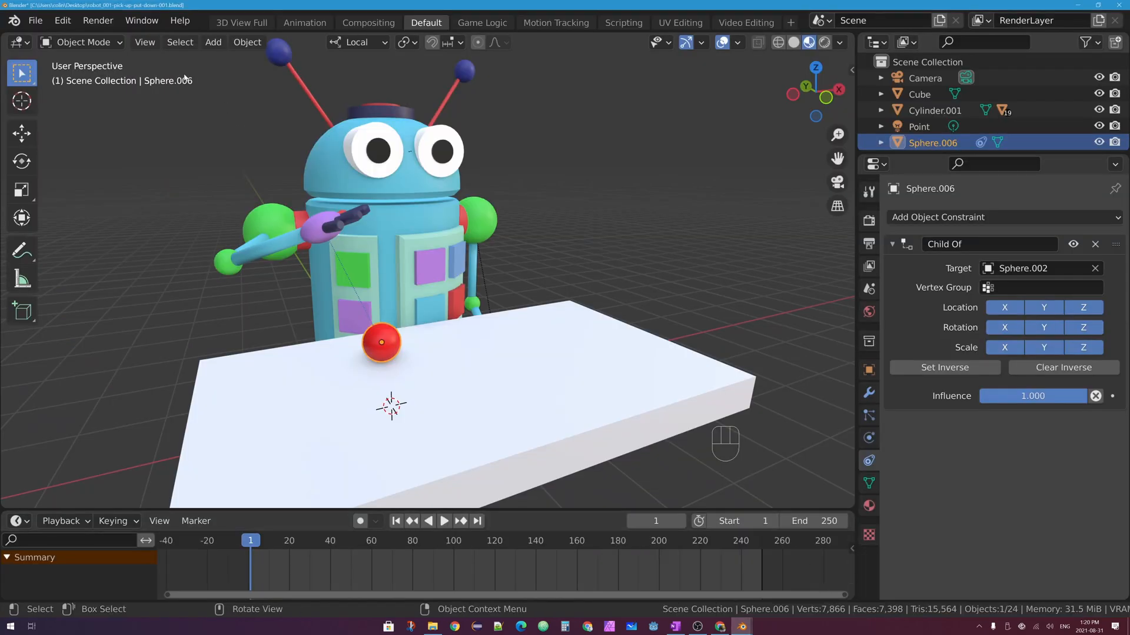
pyautogui.click(62, 23)
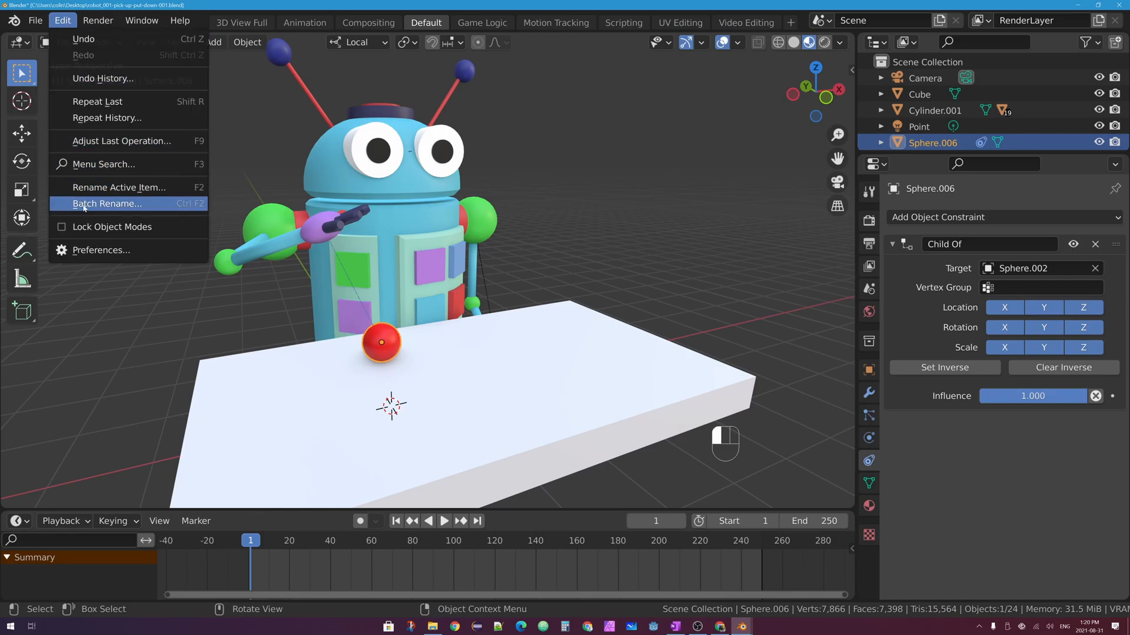
pyautogui.click(113, 251)
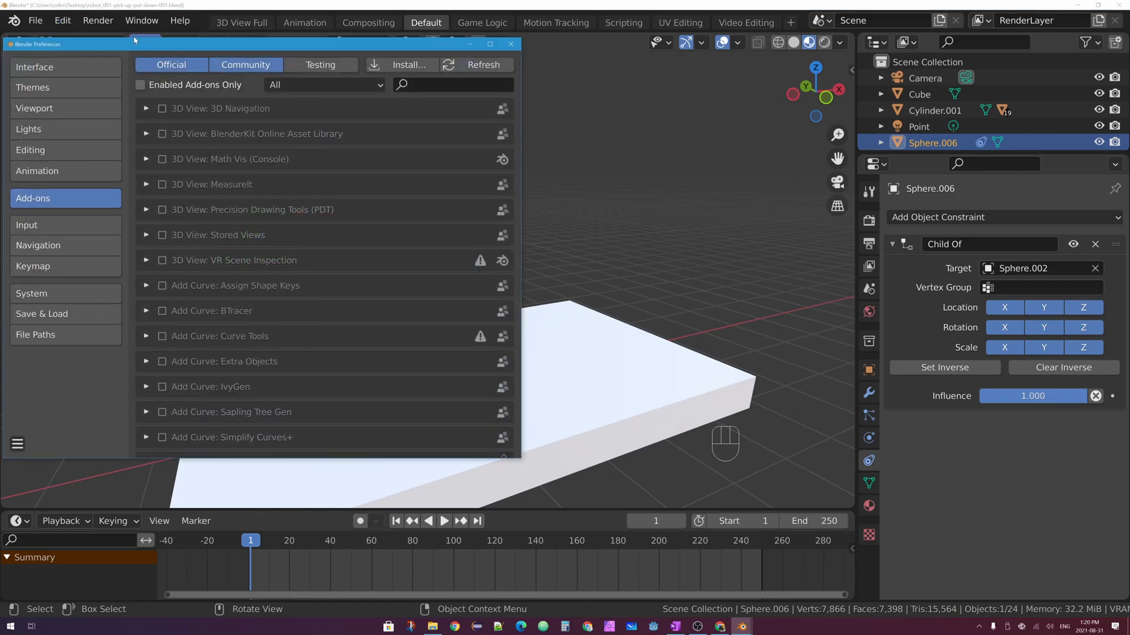
# Install the Dynamic Parent add-on from dynamic_parent_v1.0.0.zip on the desktop
pyautogui.click(196, 69)
pyautogui.click(189, 200)
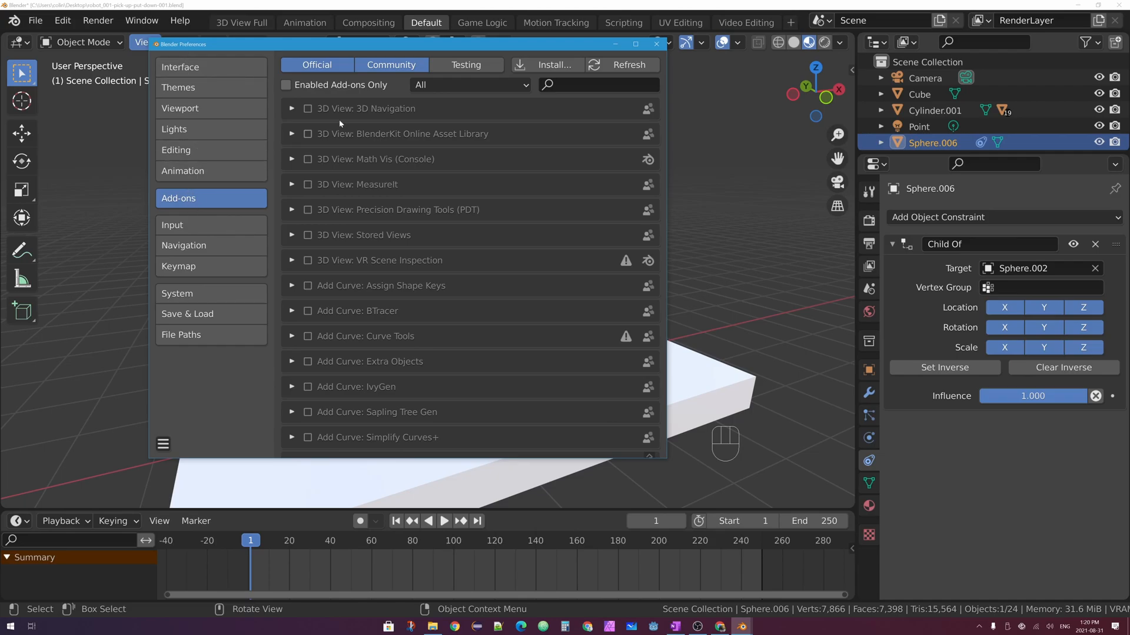
pyautogui.click(569, 66)
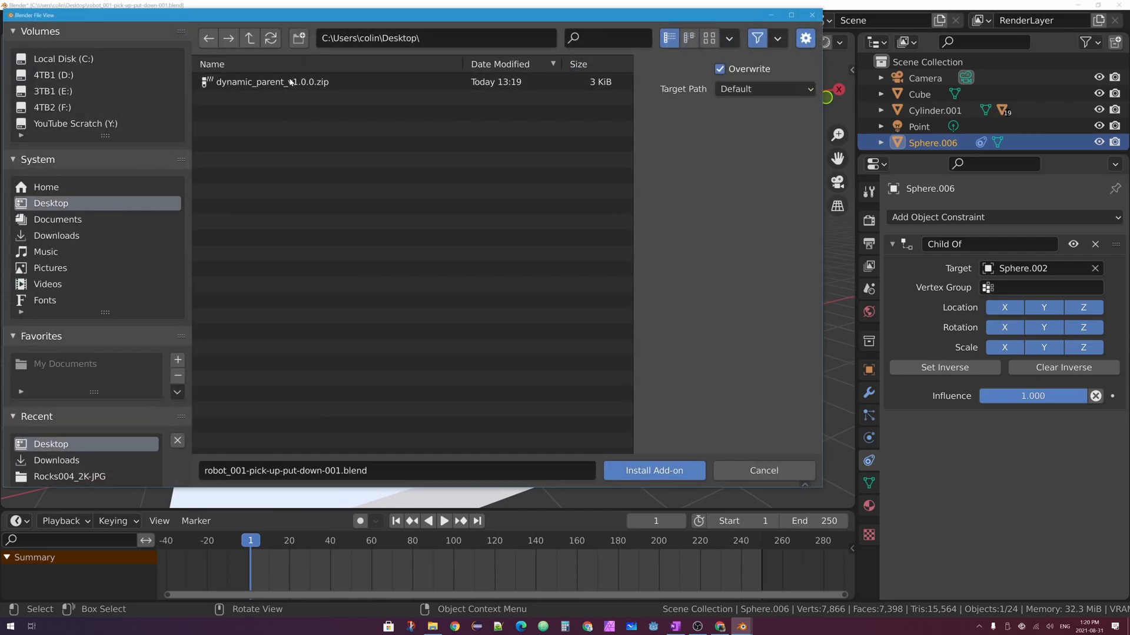
pyautogui.click(279, 82)
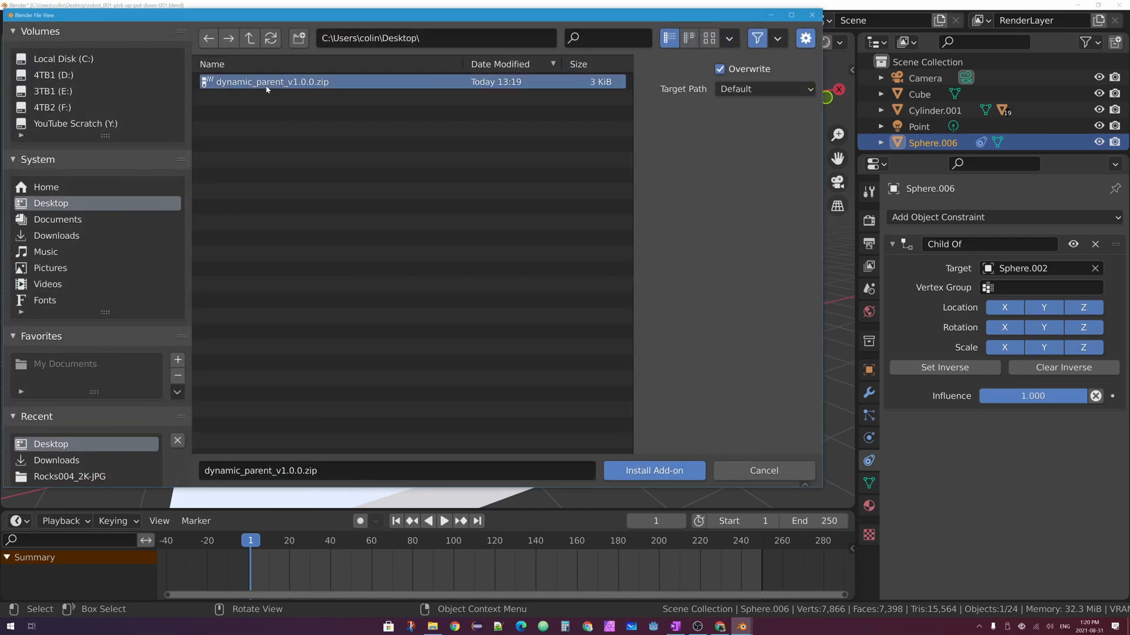
pyautogui.click(665, 472)
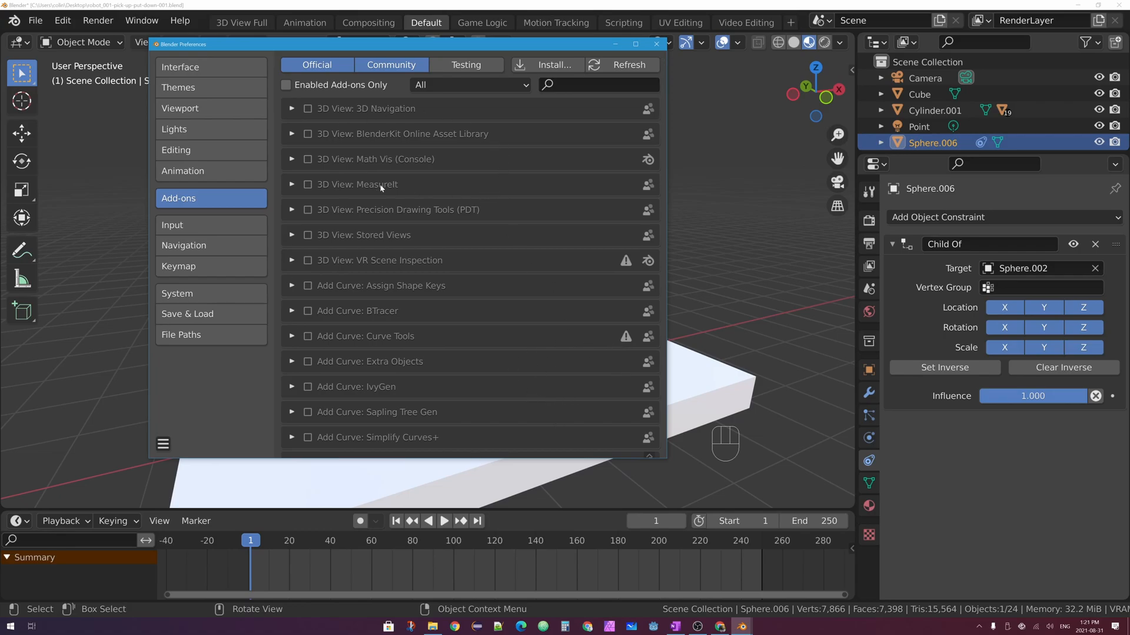
# Search the add-ons for "parent", make sure Animation: Dynamic Parent is enabled, then save and close the preferences
pyautogui.click(576, 86)
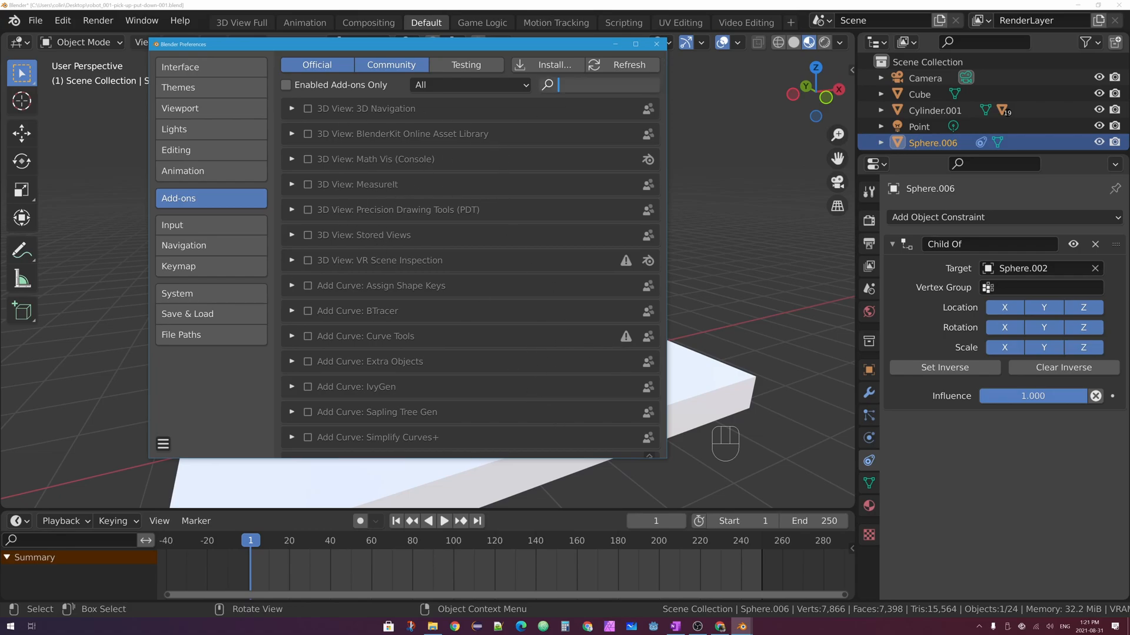
pyautogui.write('parent')
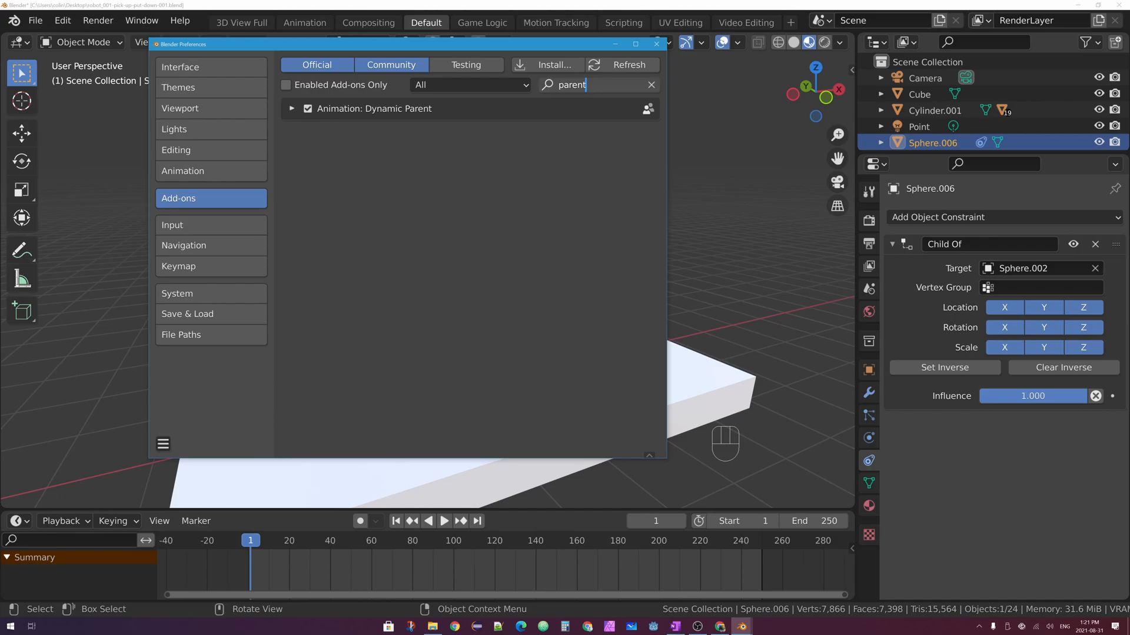
pyautogui.click(307, 109)
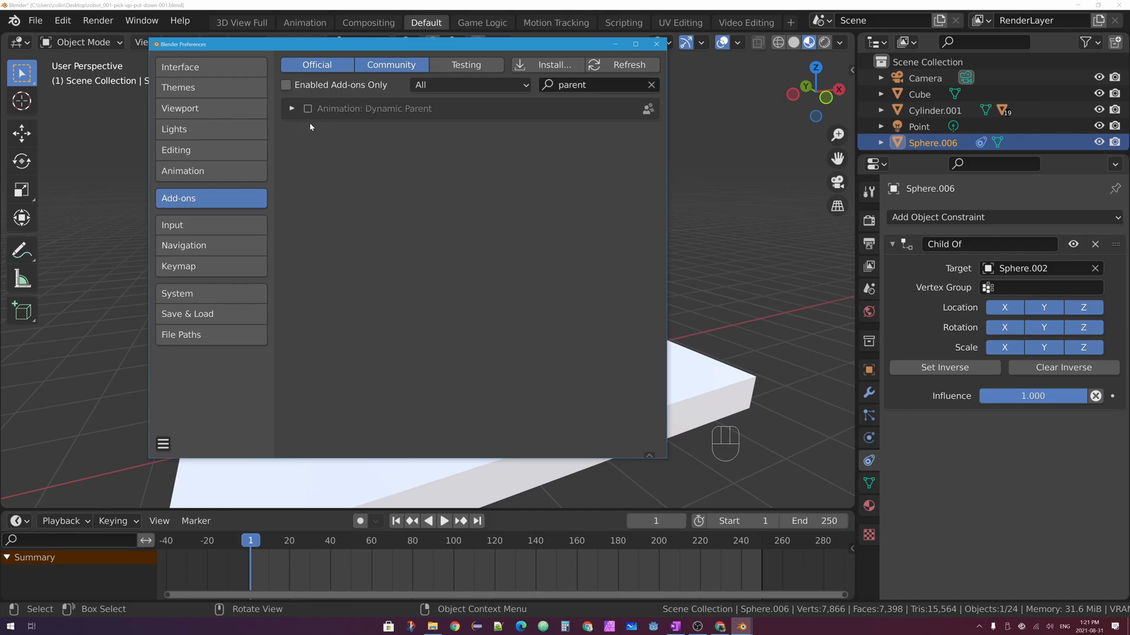
pyautogui.click(307, 109)
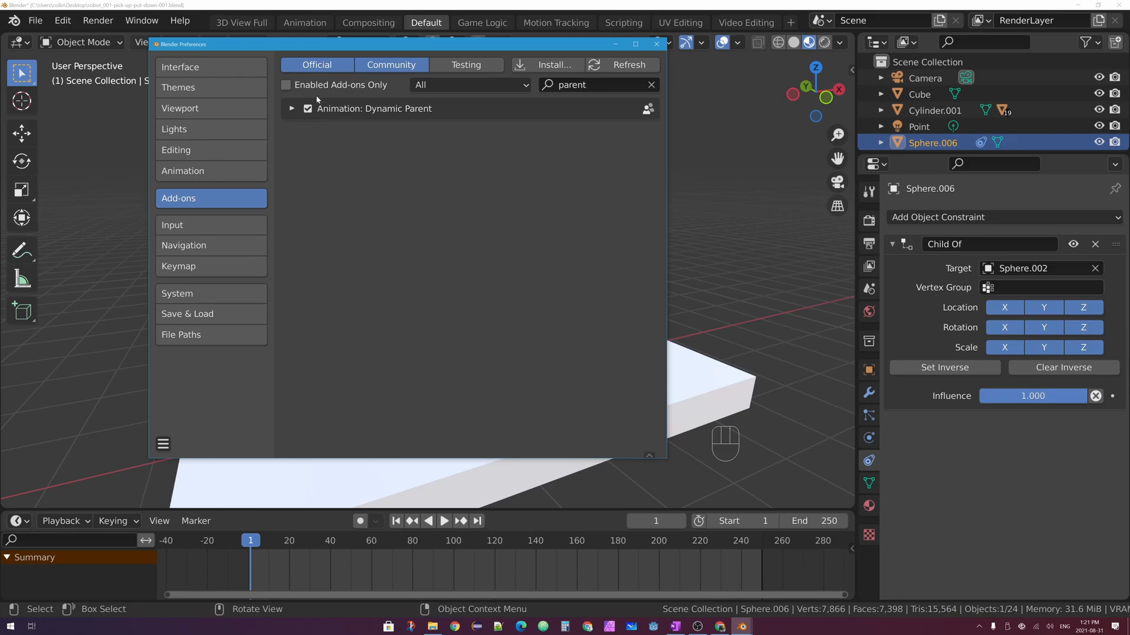
pyautogui.click(170, 447)
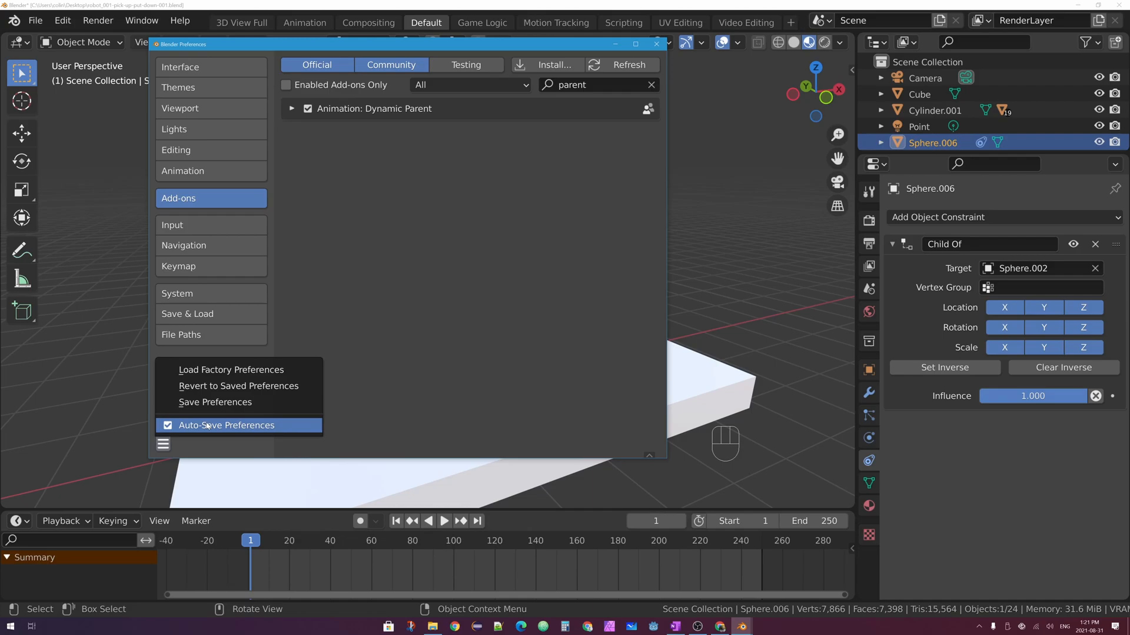
pyautogui.click(223, 404)
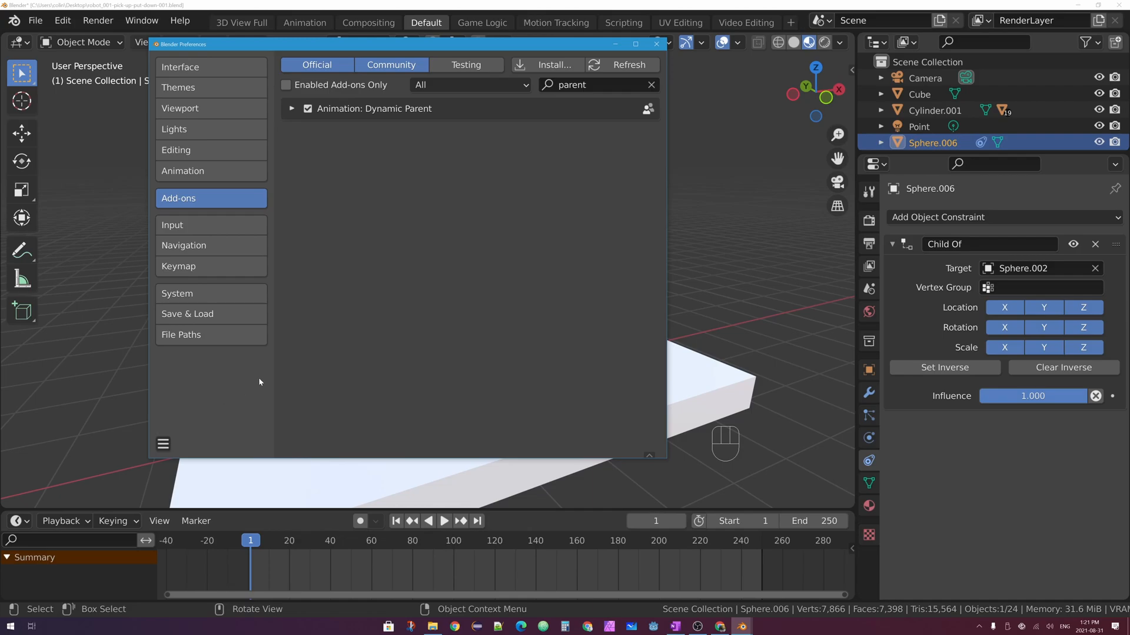
pyautogui.click(656, 45)
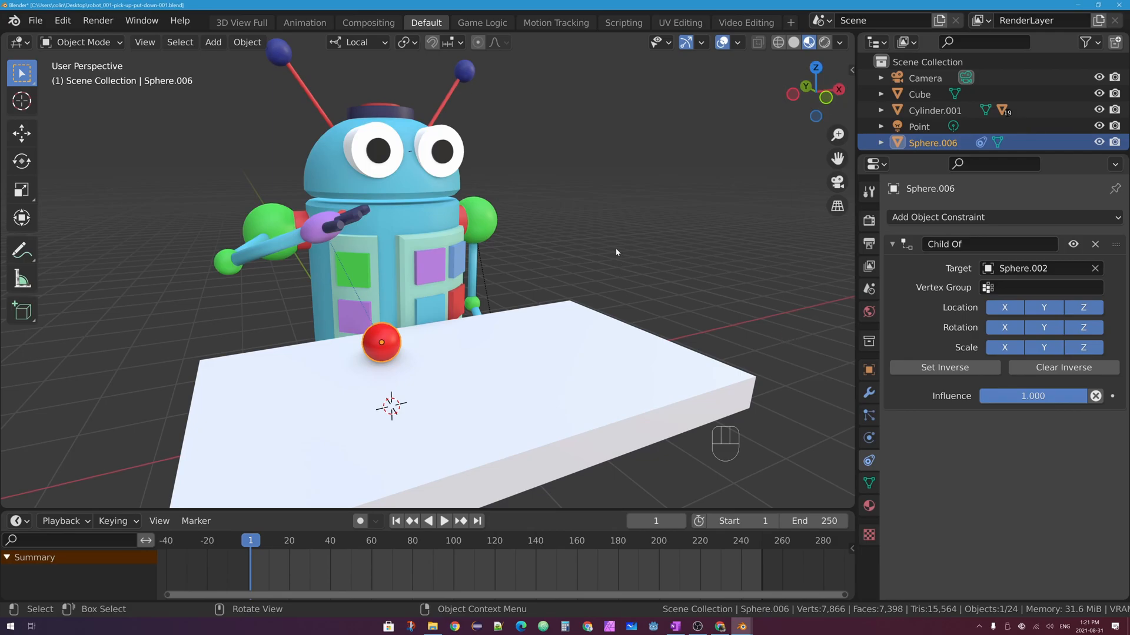
# Show the Dynamic Parent controls in the 3D viewport and delete the Child Of constraint from the red ball
pyautogui.press('n')
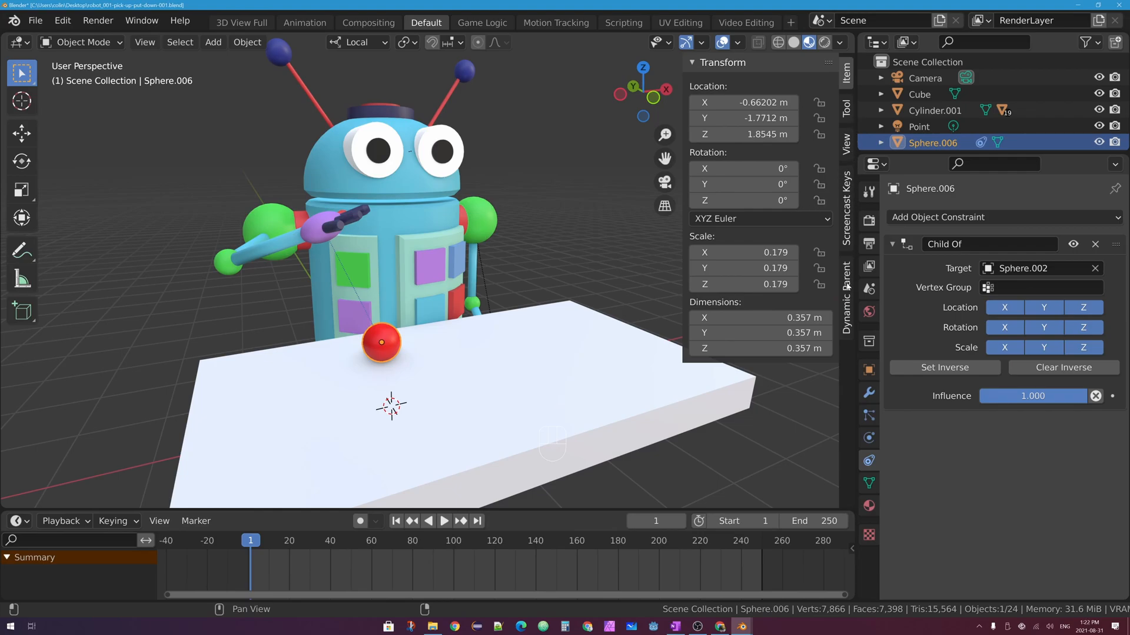
pyautogui.click(846, 287)
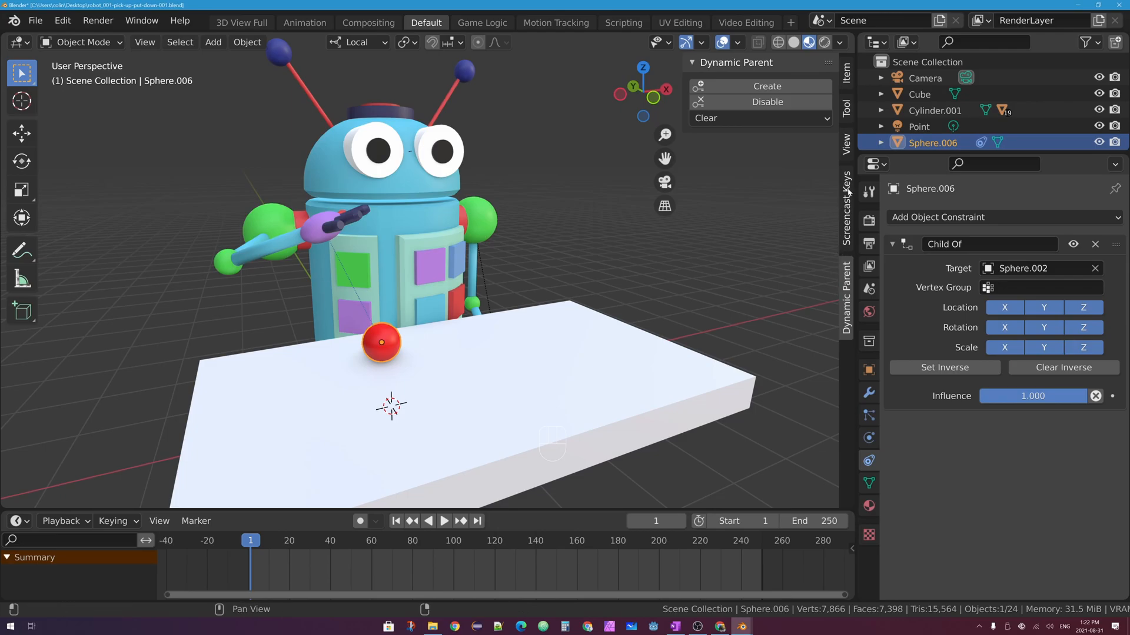
pyautogui.click(847, 191)
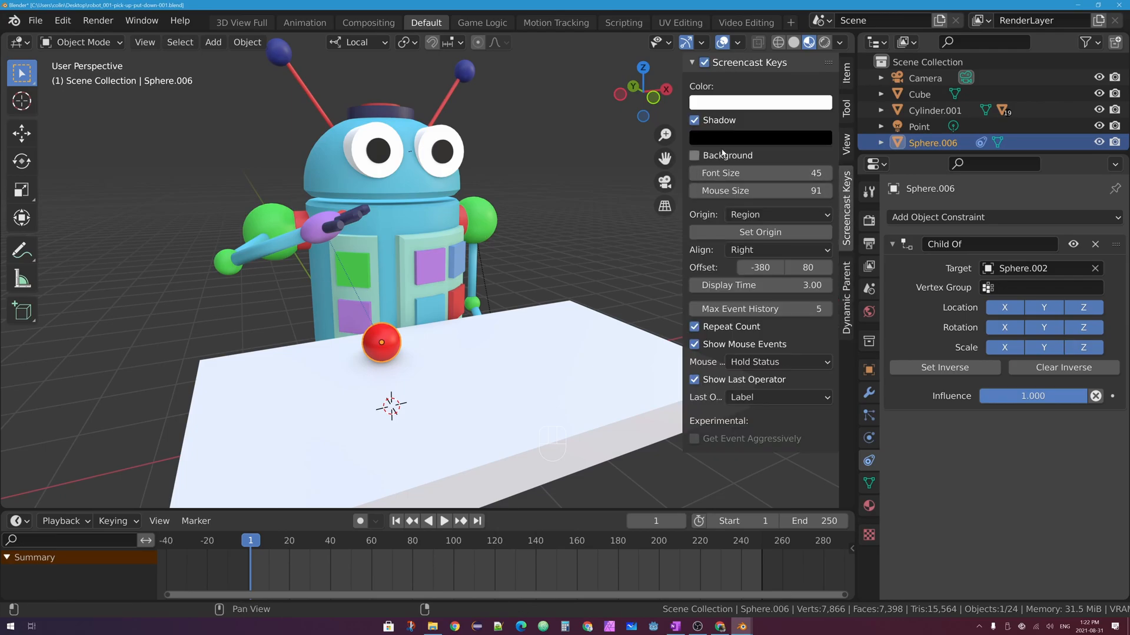
pyautogui.press('n')
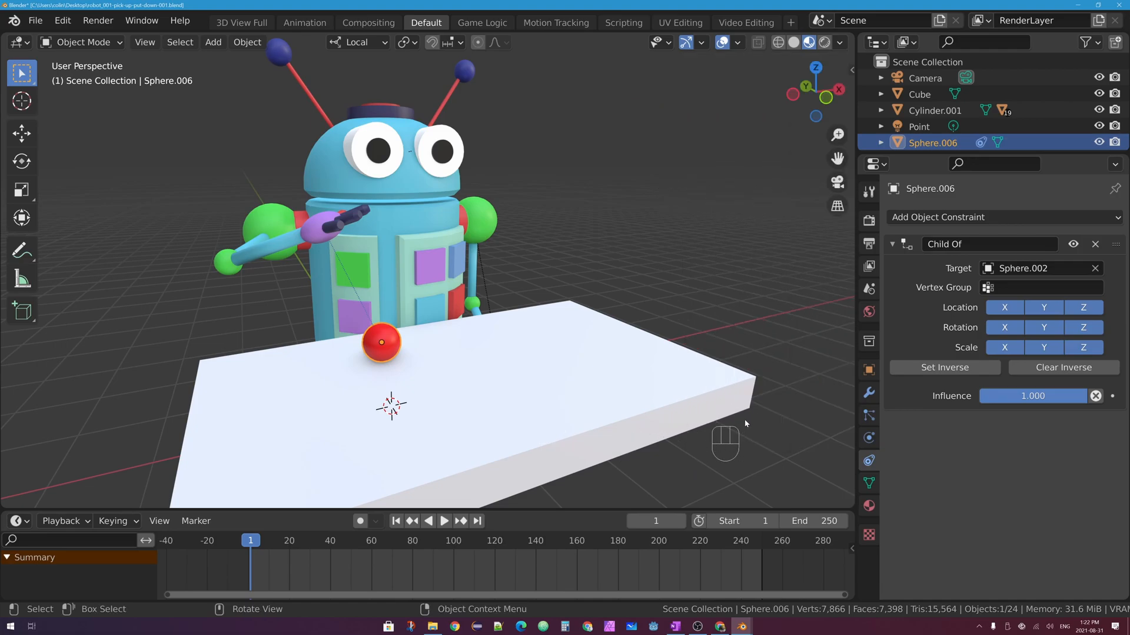
pyautogui.press('n')
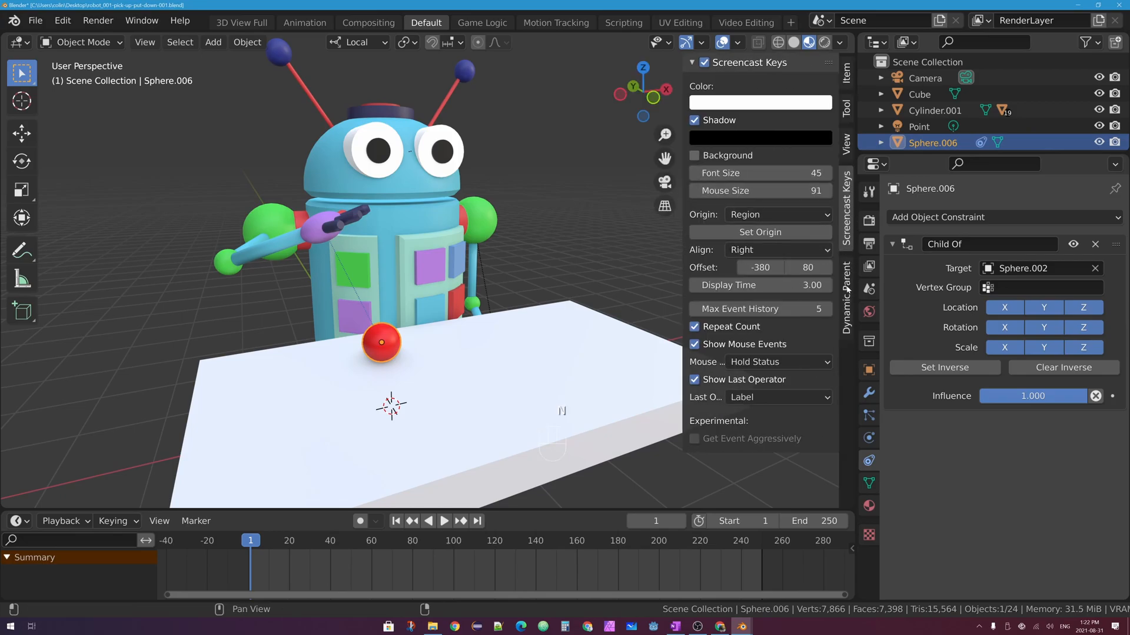
pyautogui.click(849, 290)
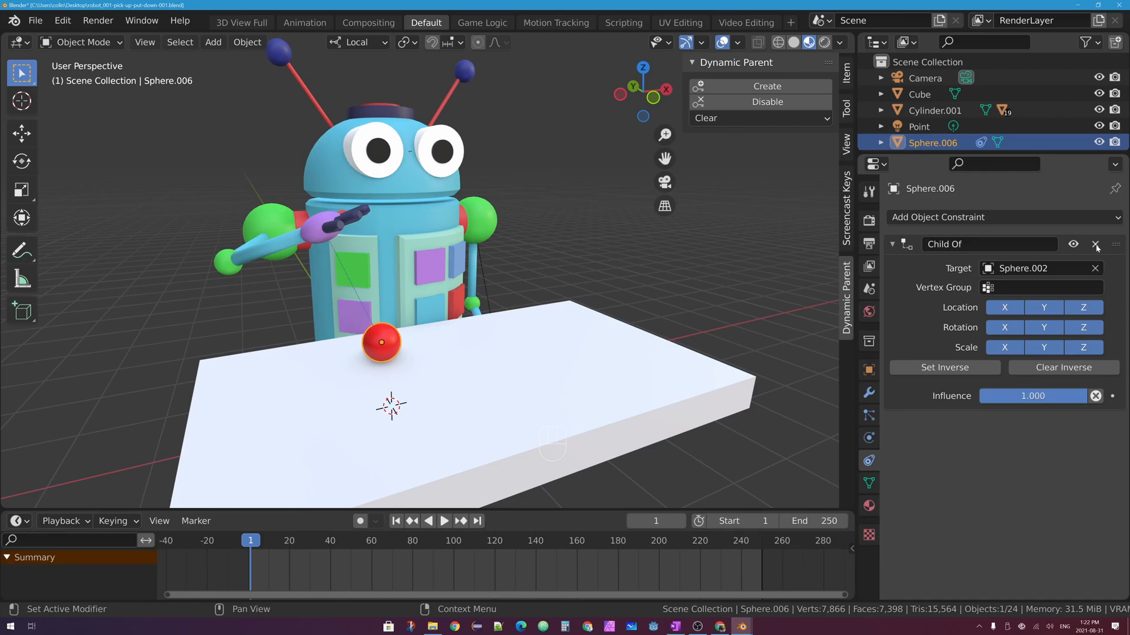
pyautogui.click(1095, 245)
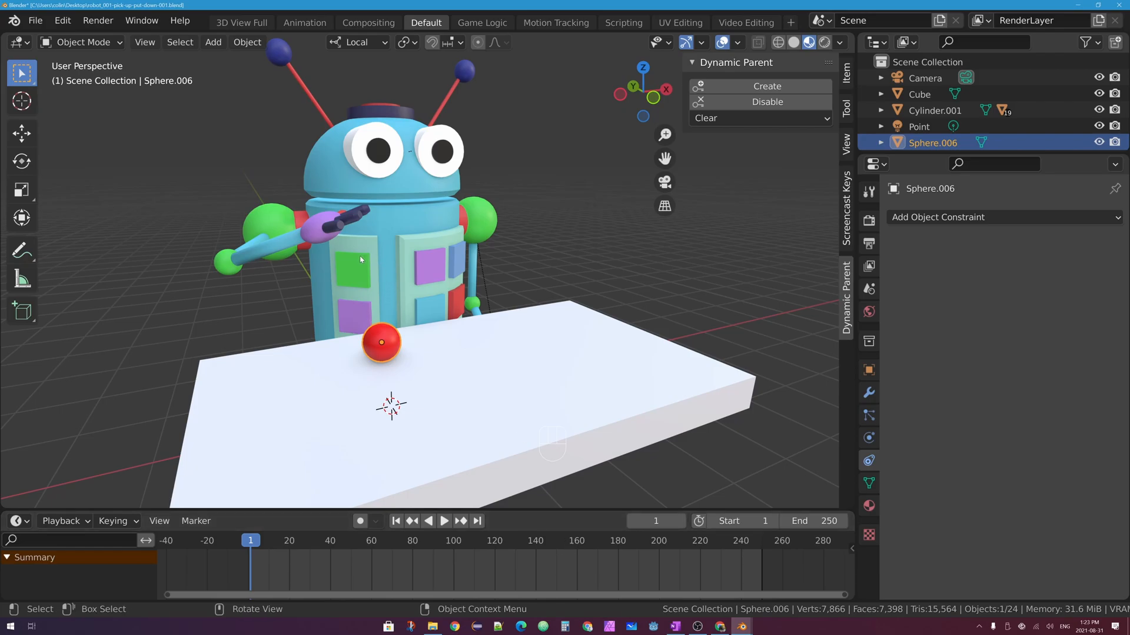
# Animate the robot's right arm with auto-keyed joint rotations from frame 1 to 100, reaching to the ball, lifting, lowering and withdrawing
pyautogui.click(316, 231)
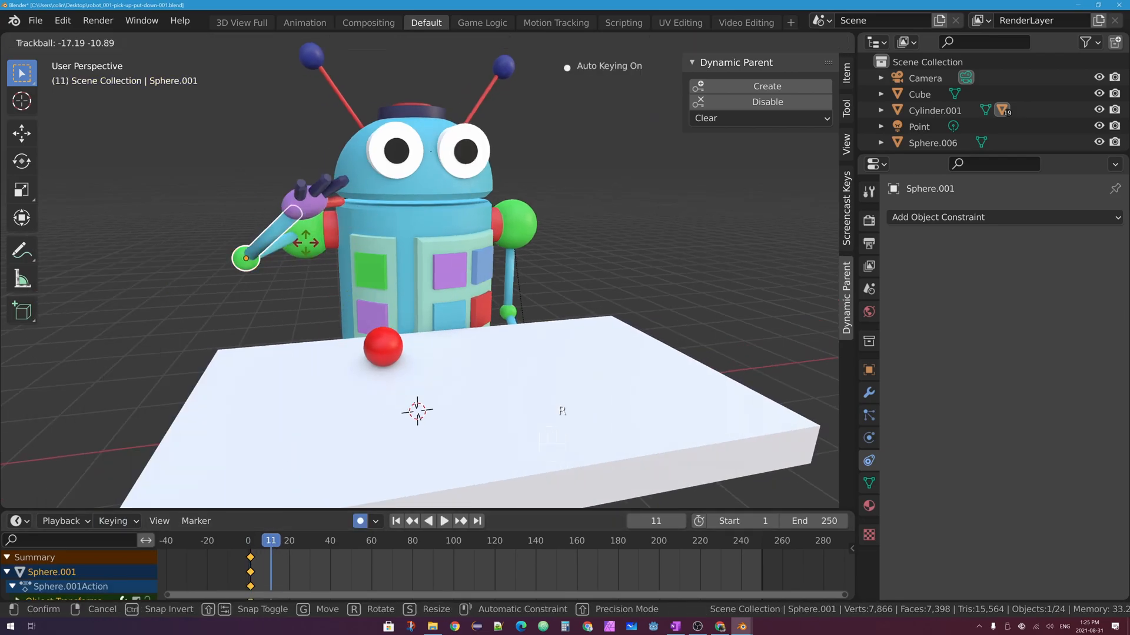
pyautogui.click(310, 537)
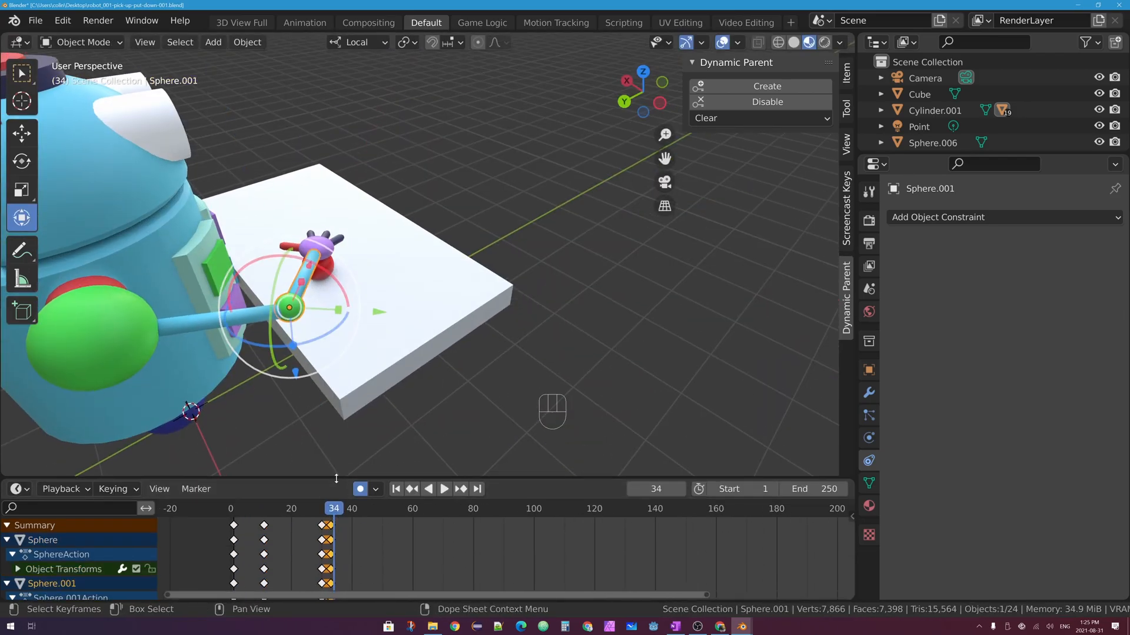
pyautogui.click(385, 510)
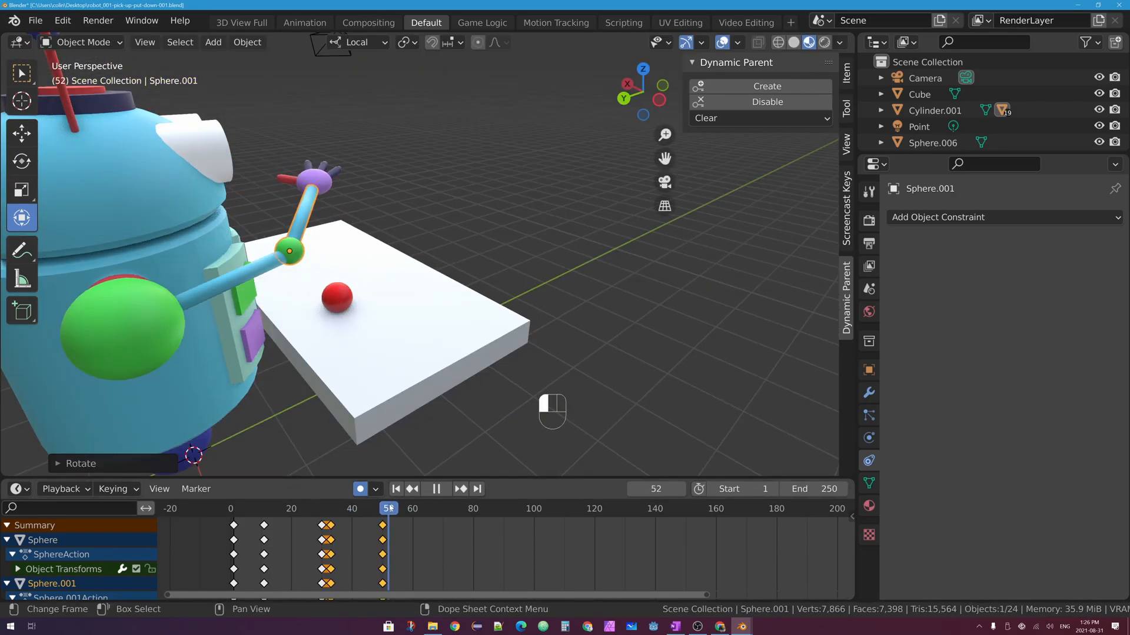
pyautogui.press('r')
pyautogui.press('r')
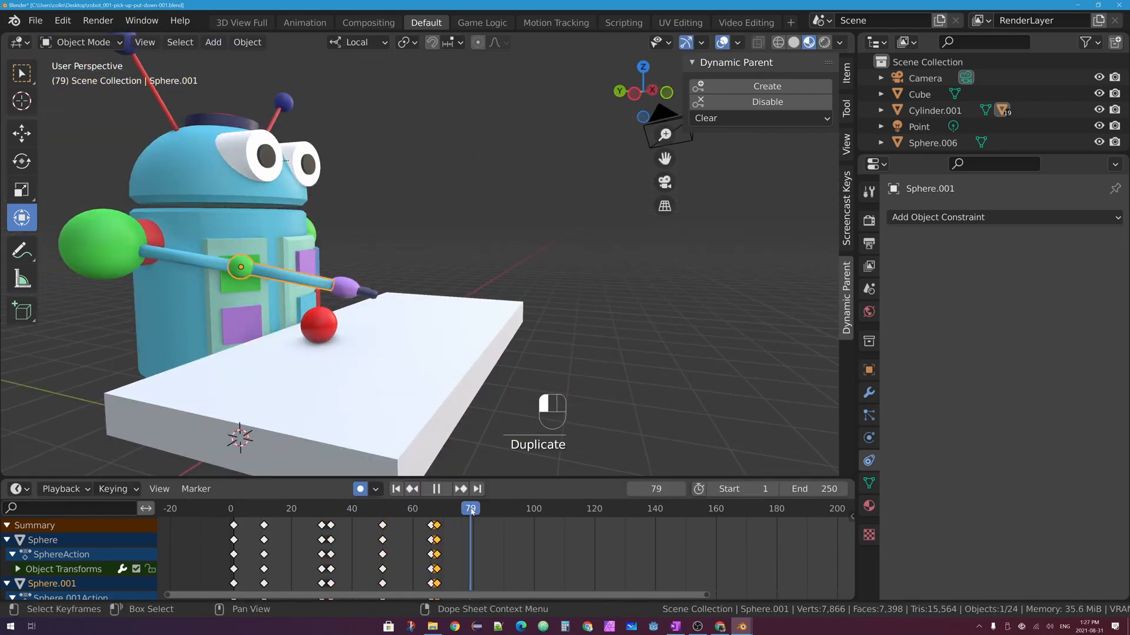
pyautogui.click(156, 178)
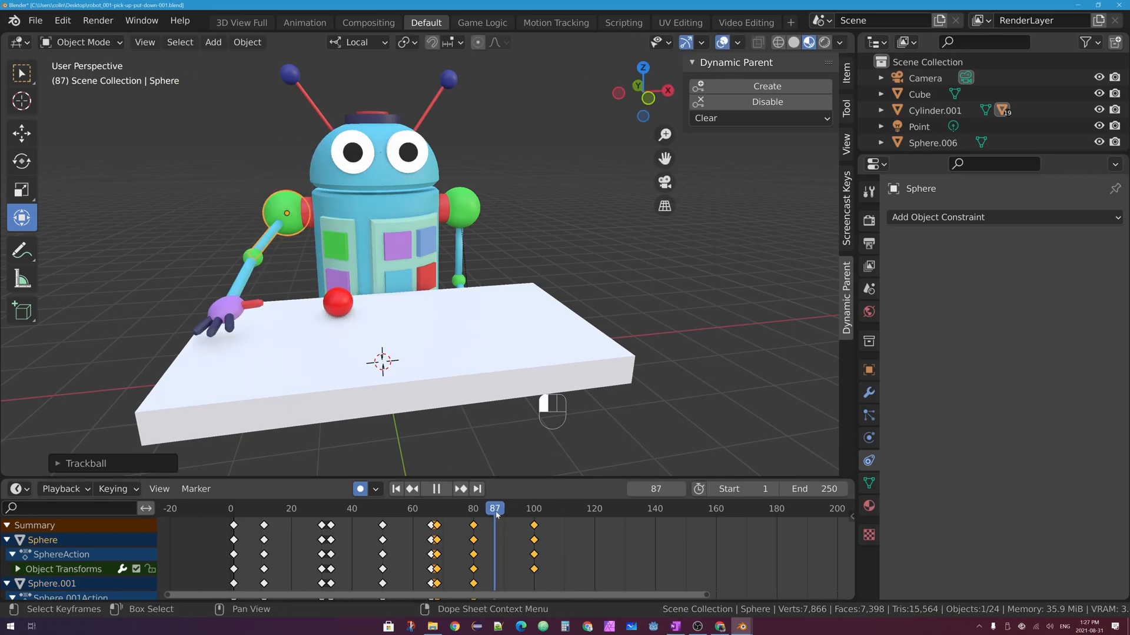
pyautogui.press('r')
pyautogui.press('space')
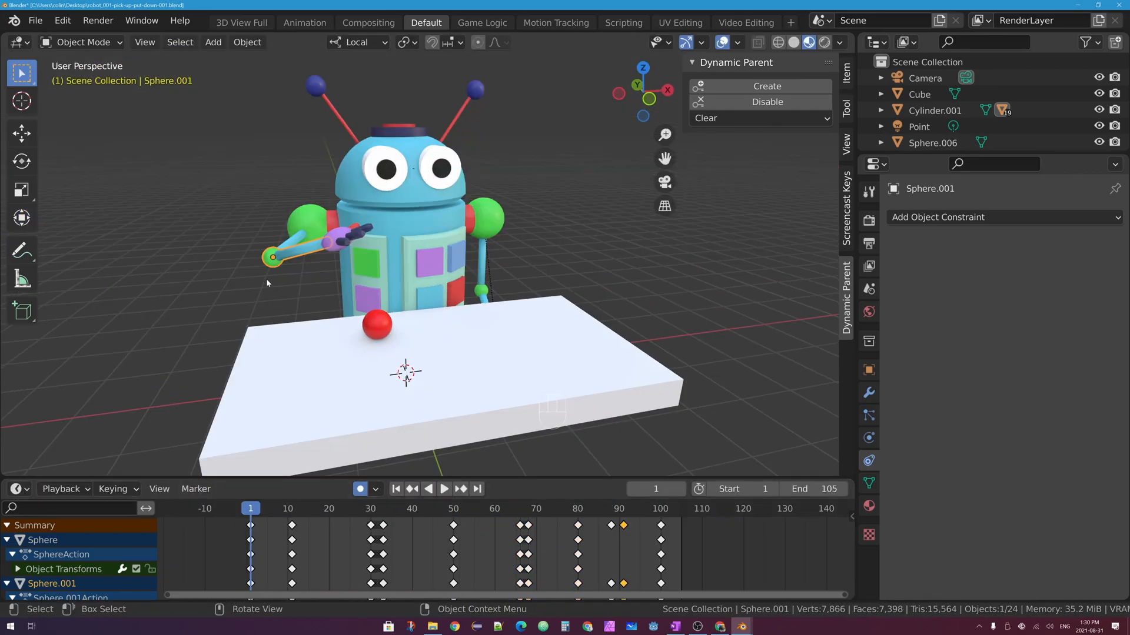
# Play and scrub through the arm animation to check the pick-up pose at frame 33 and the put-down pose at frame 66
pyautogui.click(444, 489)
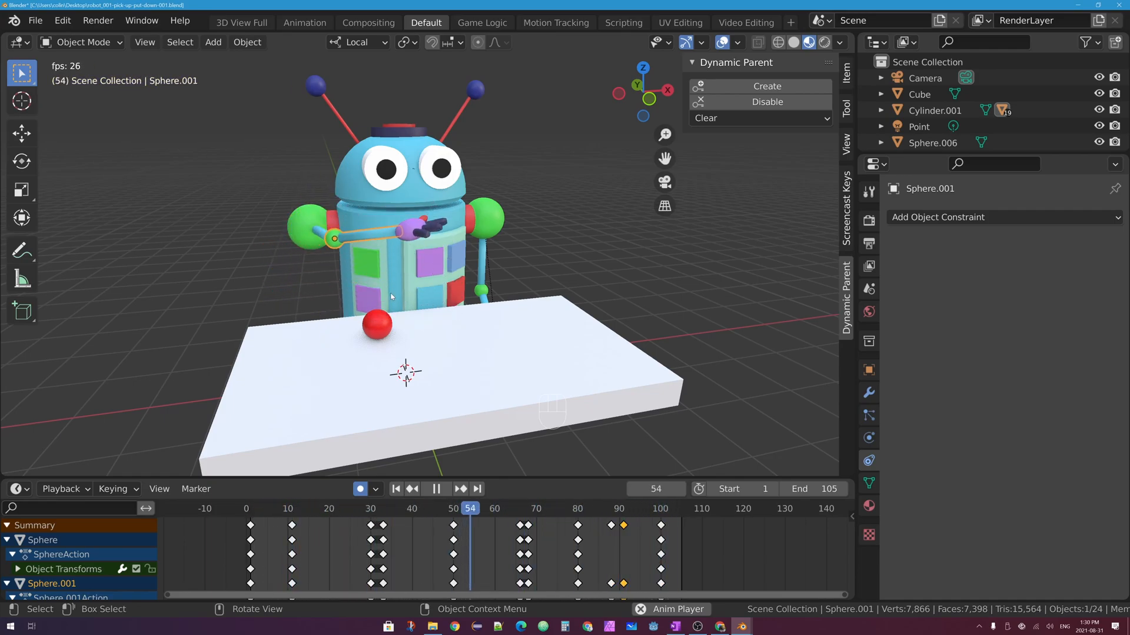
pyautogui.press('space')
pyautogui.moveTo(269, 509); pyautogui.dragTo(251, 511)
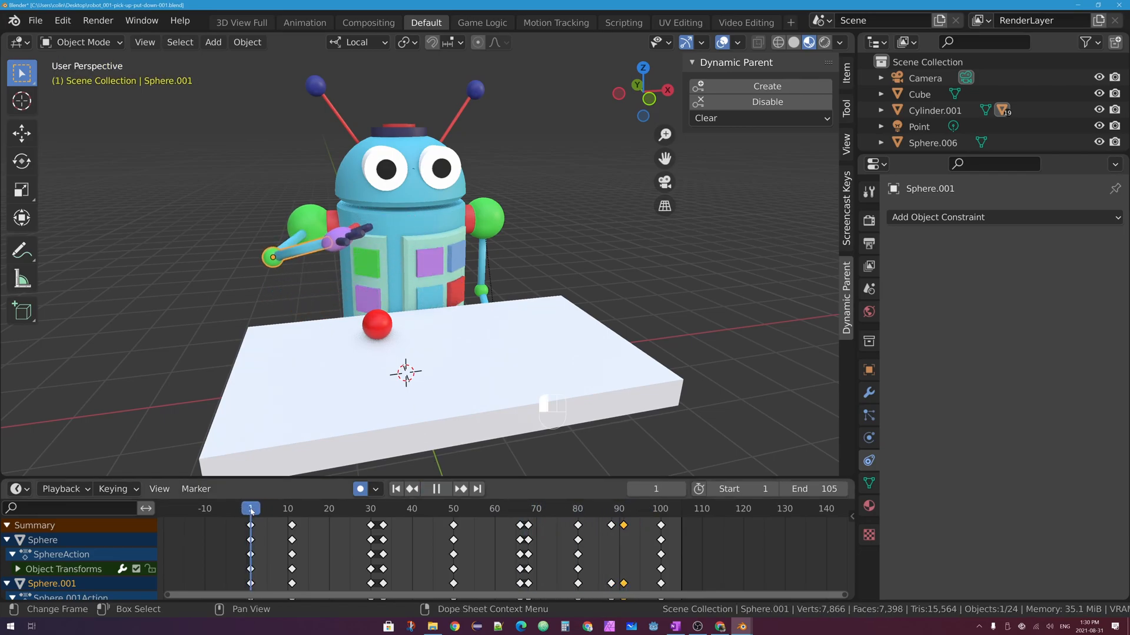
pyautogui.moveTo(251, 511); pyautogui.dragTo(383, 511)
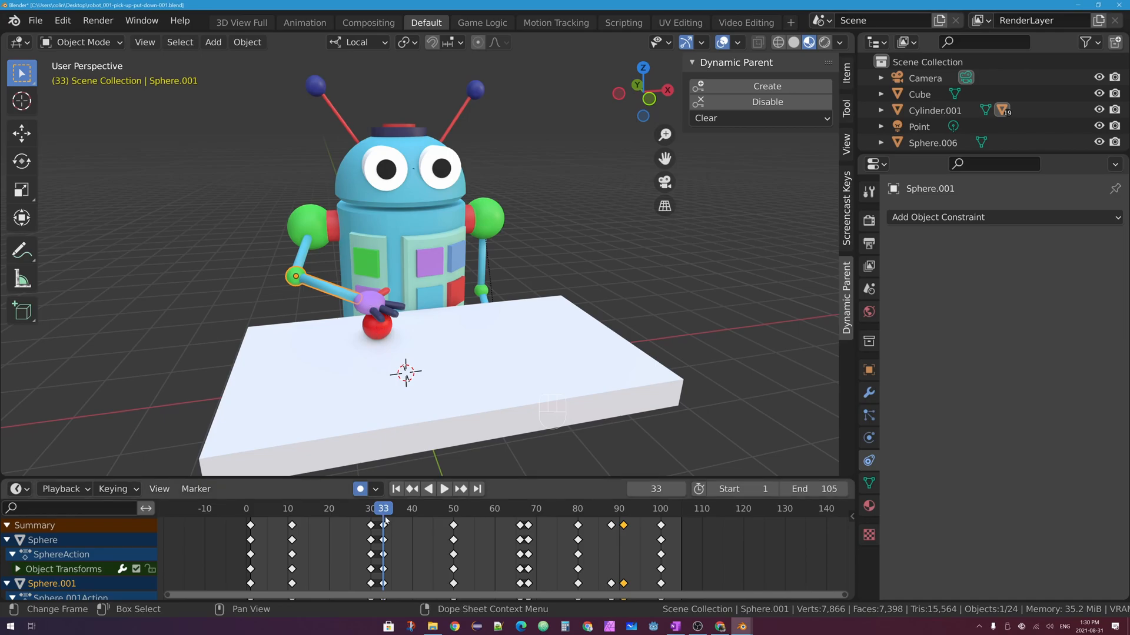
pyautogui.moveTo(378, 515); pyautogui.dragTo(520, 512)
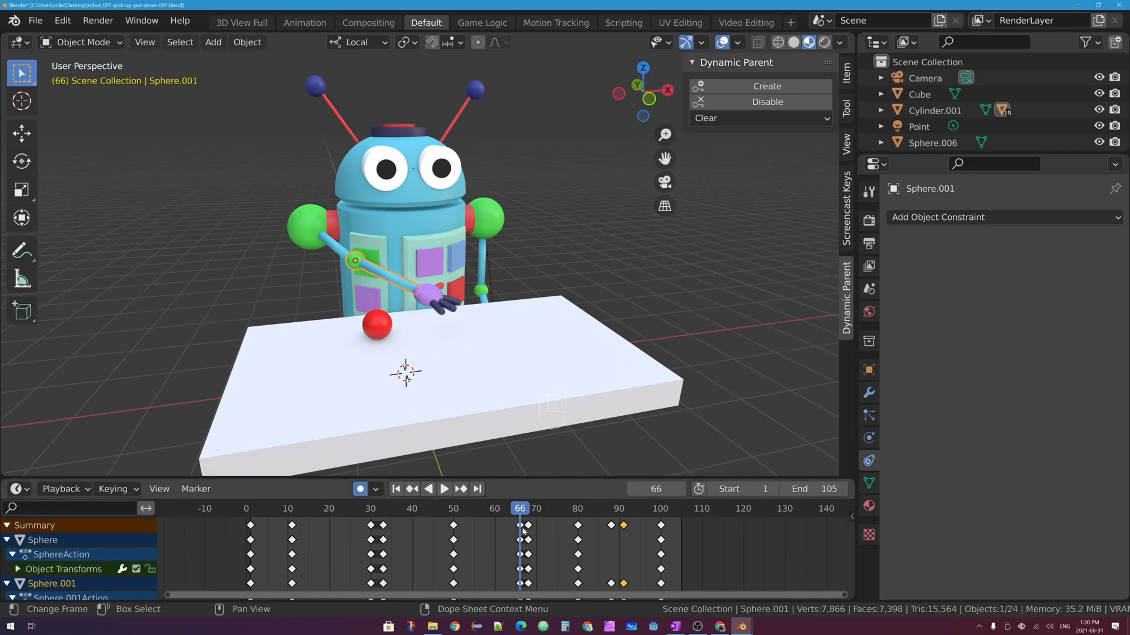
pyautogui.moveTo(524, 517); pyautogui.dragTo(651, 521)
pyautogui.moveTo(661, 524); pyautogui.dragTo(255, 521)
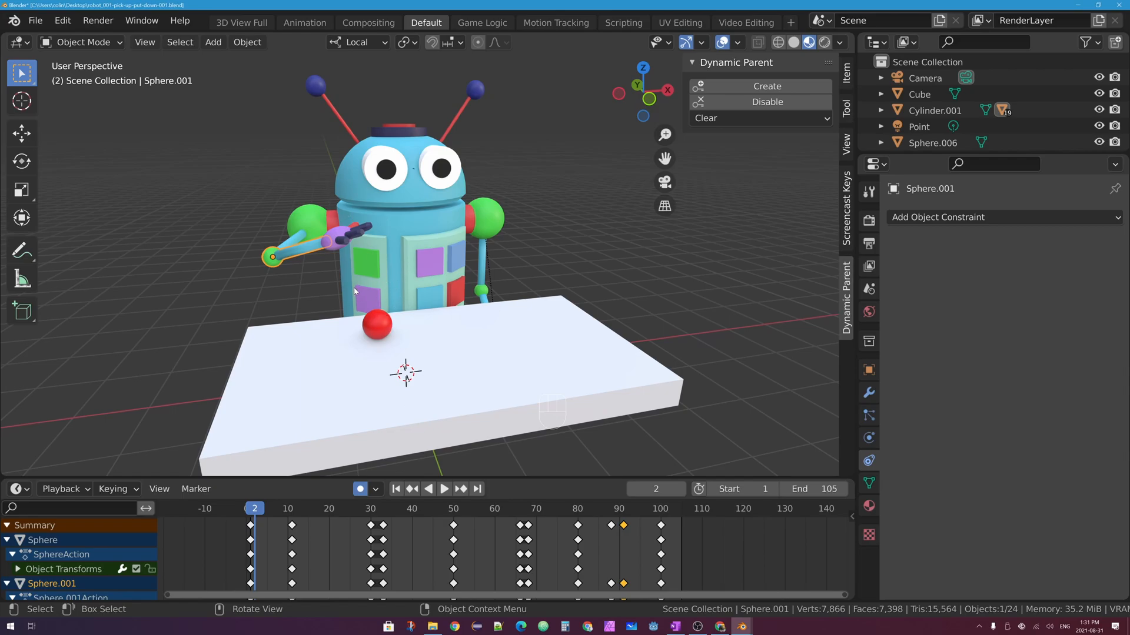
# At frame 30, select the robot's right hand plus the red ball and create a dynamic parent constraint for the ball
pyautogui.moveTo(254, 513); pyautogui.dragTo(372, 513)
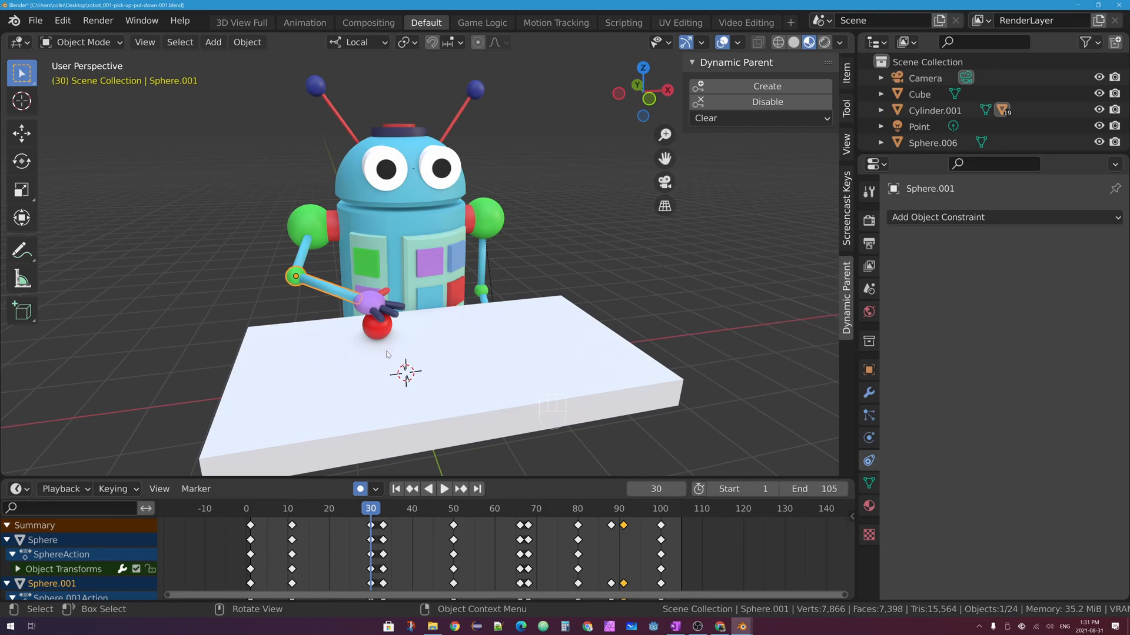
pyautogui.press('space')
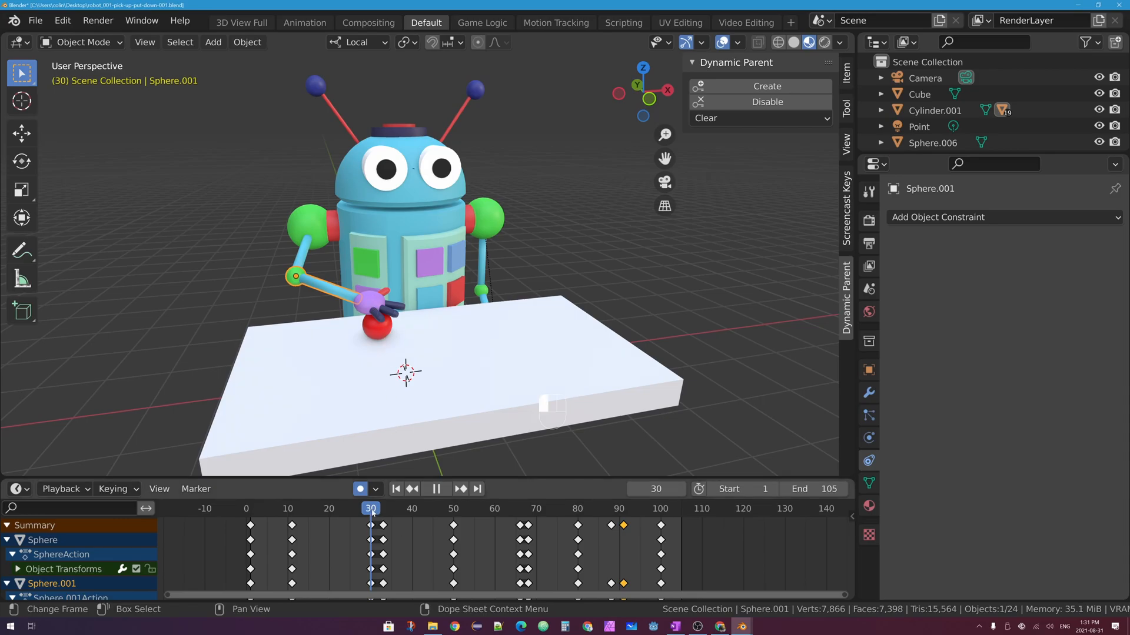
pyautogui.press('space')
pyautogui.click(373, 296)
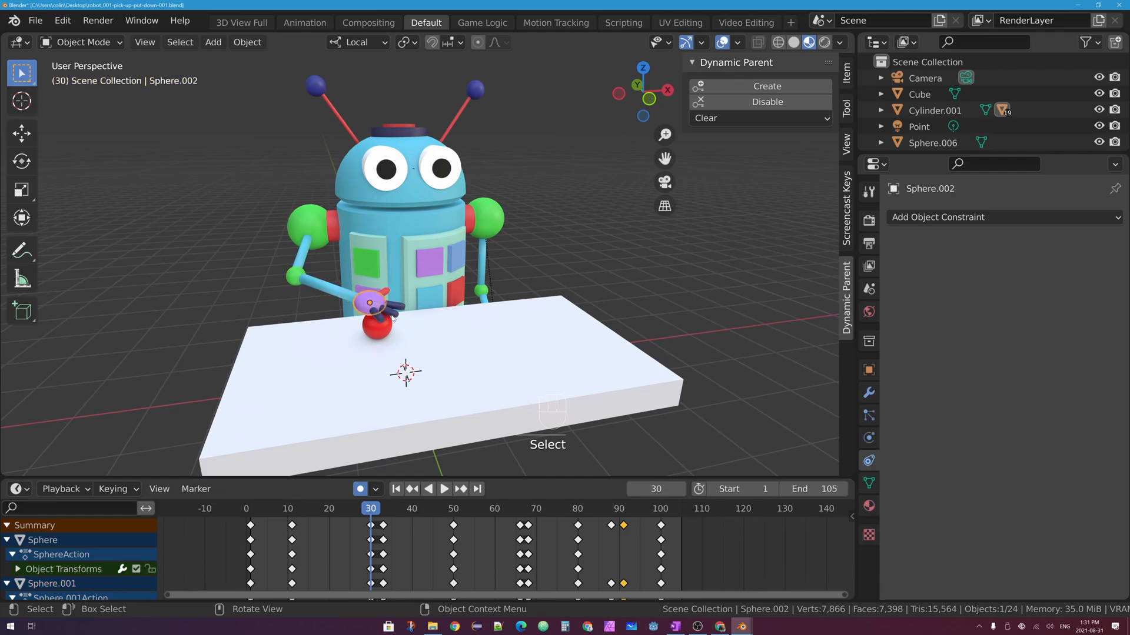
pyautogui.click(381, 333)
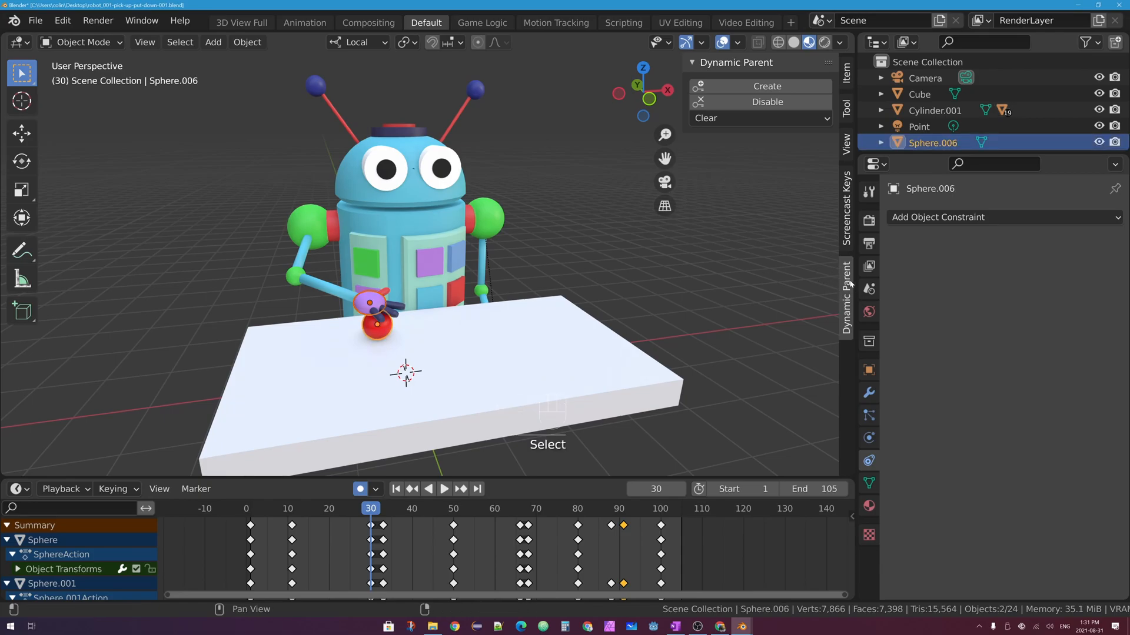
pyautogui.press('n')
pyautogui.press('n')
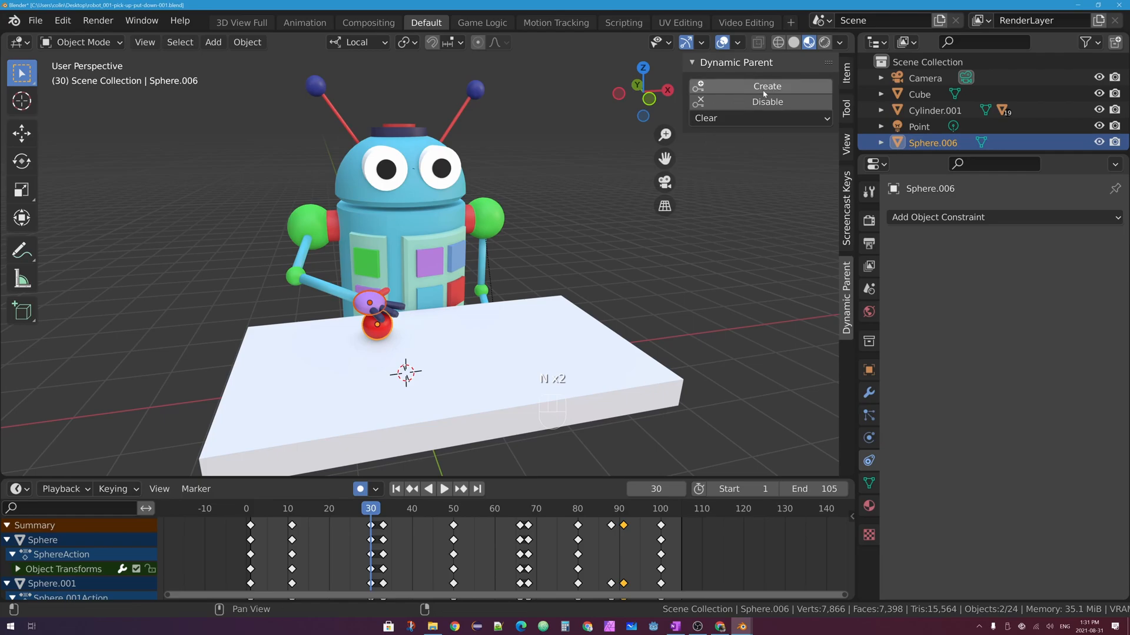
pyautogui.click(370, 301)
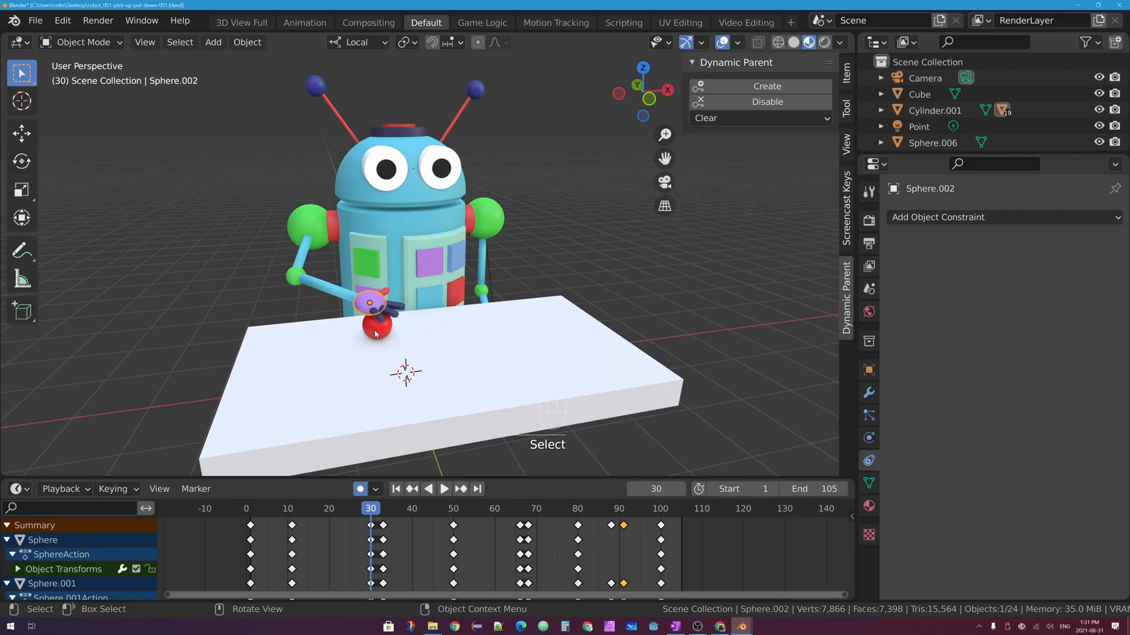
pyautogui.keyDown('shift'); pyautogui.click(377, 335); pyautogui.keyUp('shift')
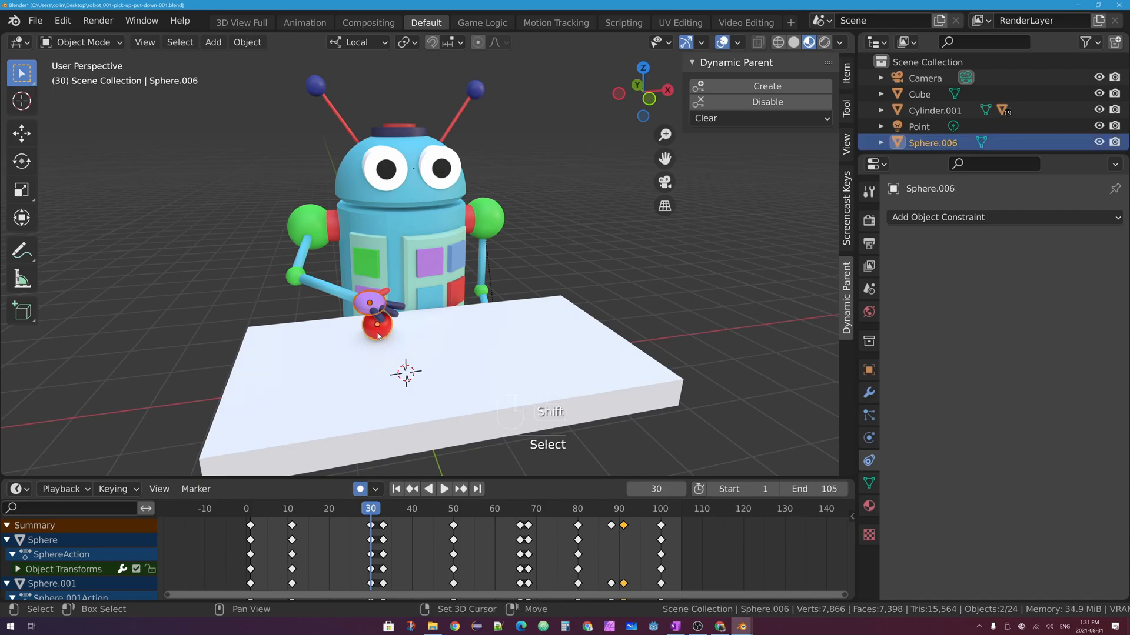
pyautogui.click(758, 88)
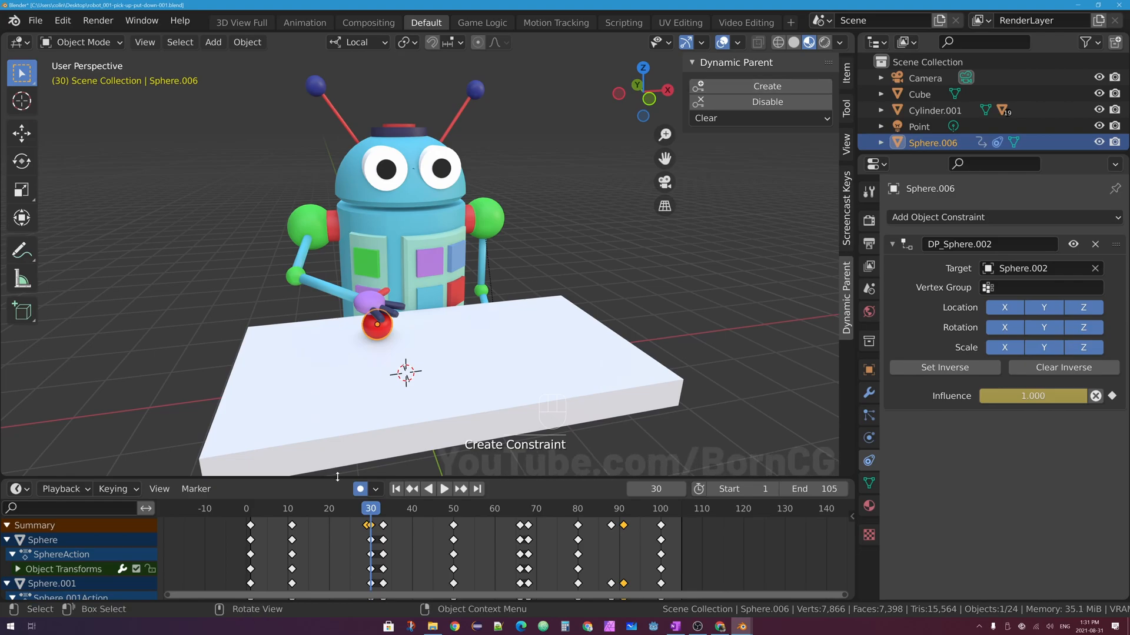
# Enlarge the timeline and examine the keyframed transform and influence channels of the ball's action
pyautogui.moveTo(337, 477); pyautogui.dragTo(329, 343)
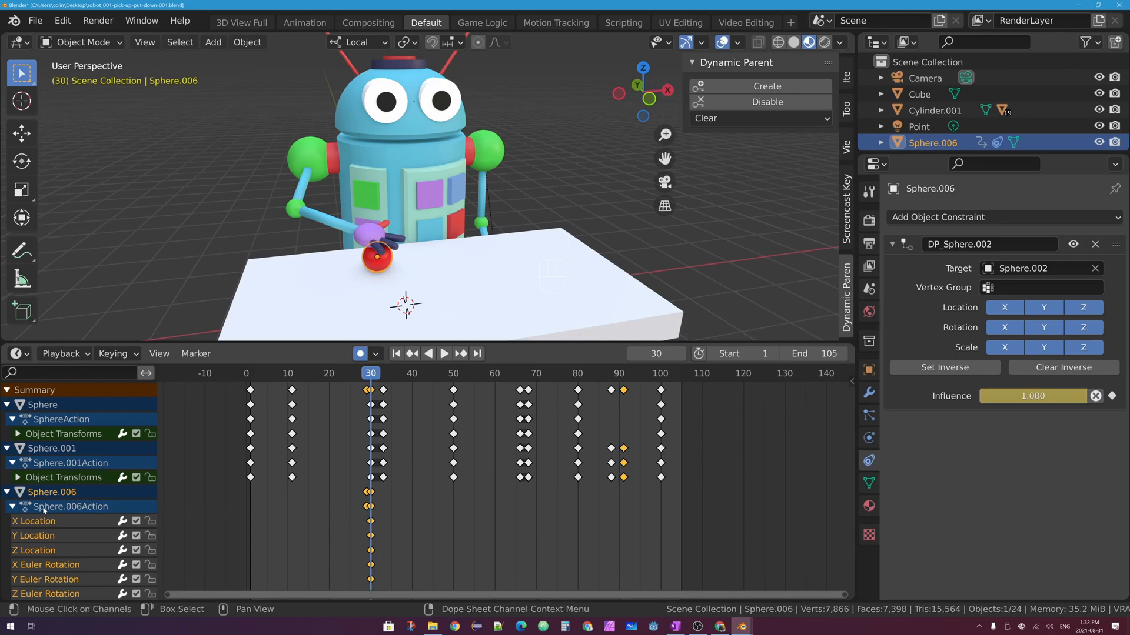
pyautogui.click(10, 507)
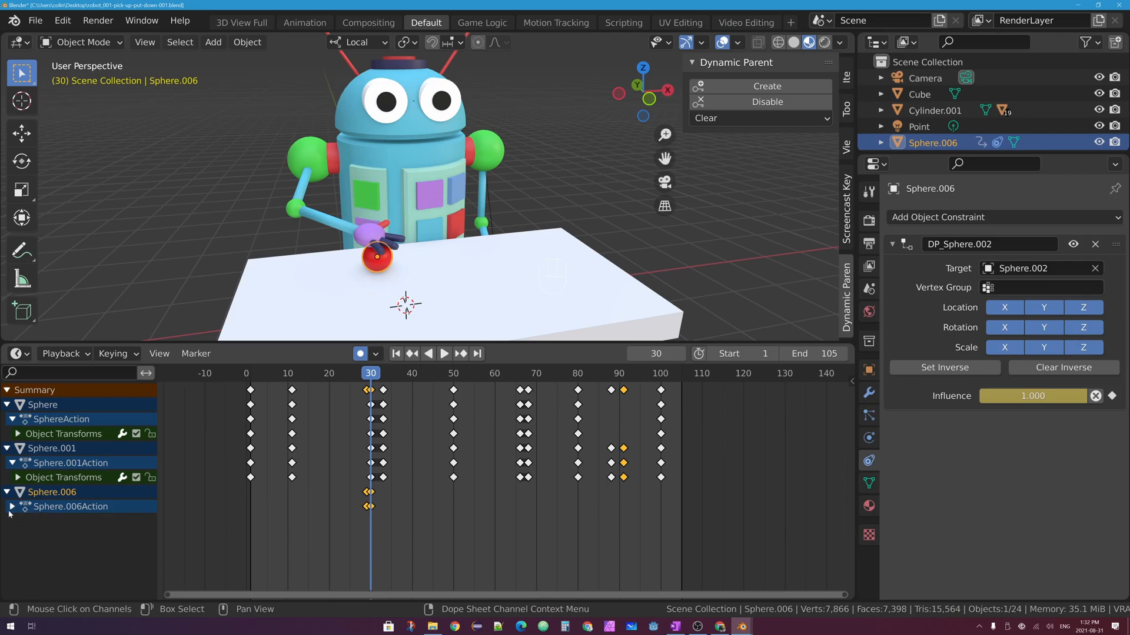
pyautogui.click(11, 507)
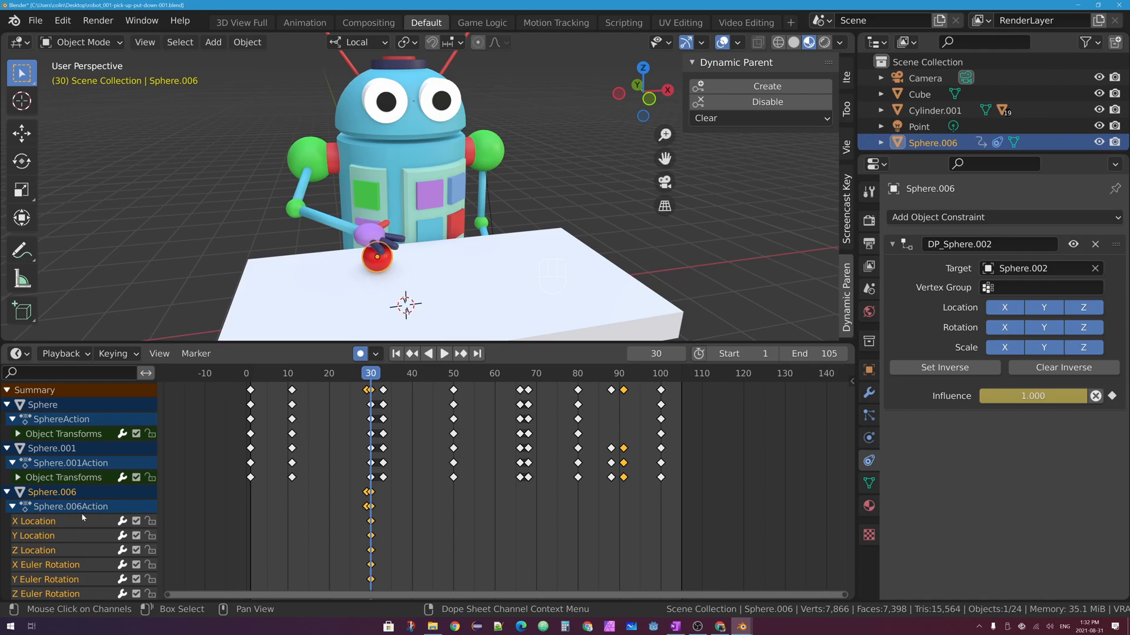
pyautogui.scroll(-3, 75, 539)
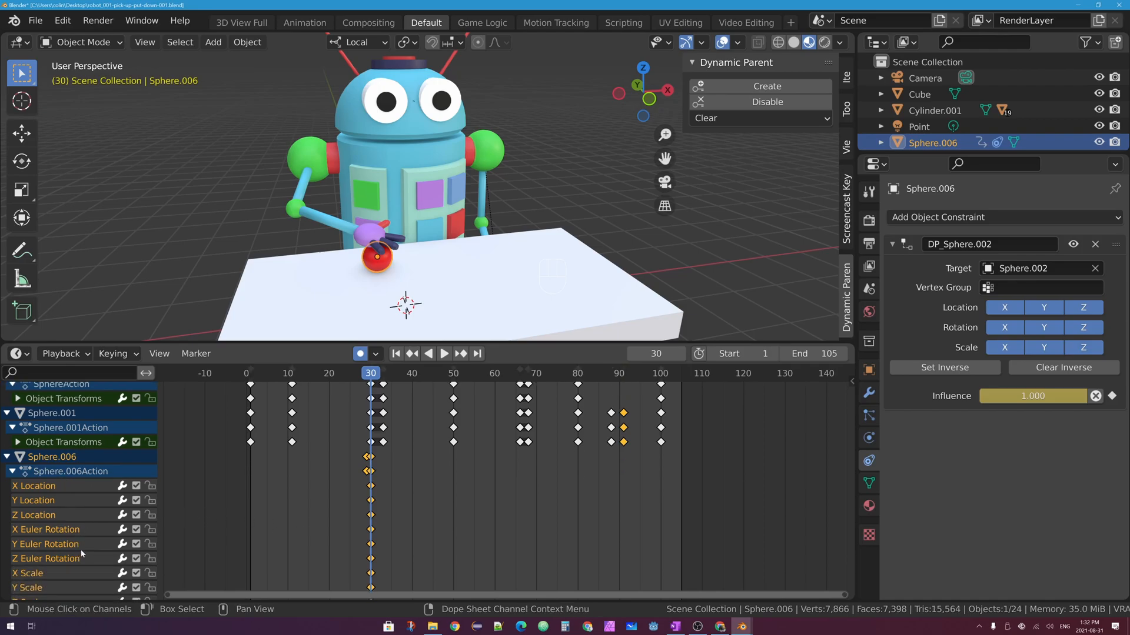
pyautogui.scroll(-1, 82, 552)
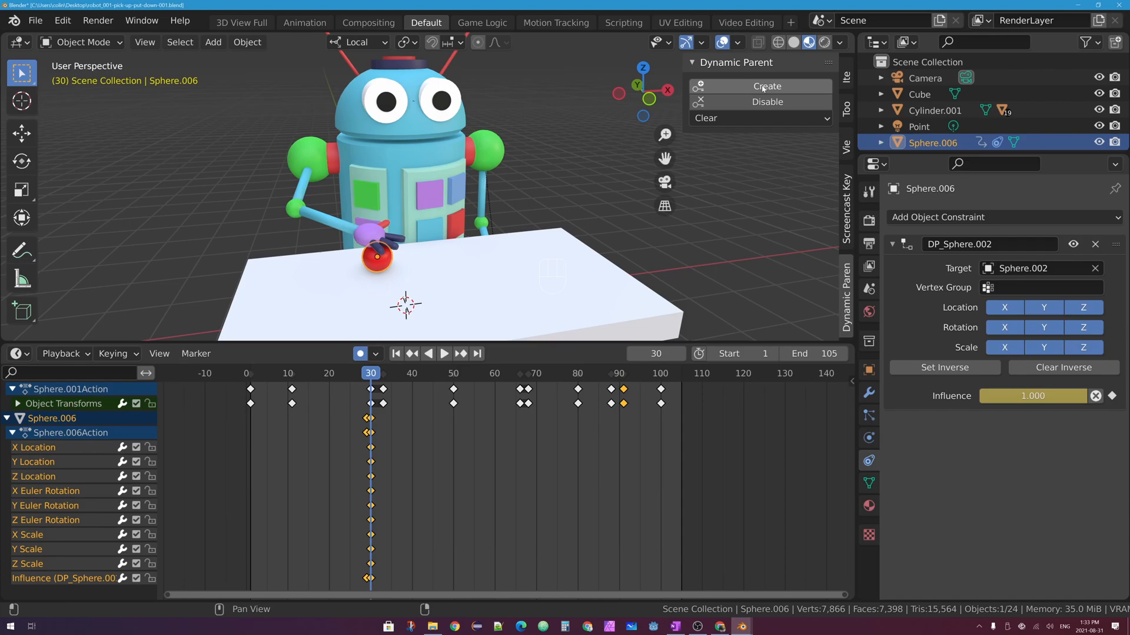
# At frame 66, rotate the robot's right forearm slightly to adjust the hand's put-down pose against the ball
pyautogui.press('space')
pyautogui.click(339, 376)
pyautogui.moveTo(339, 386); pyautogui.dragTo(520, 386)
pyautogui.moveTo(447, 271); pyautogui.dragTo(435, 194, button='middle')
pyautogui.scroll(4, 447, 279)
pyautogui.click(432, 188)
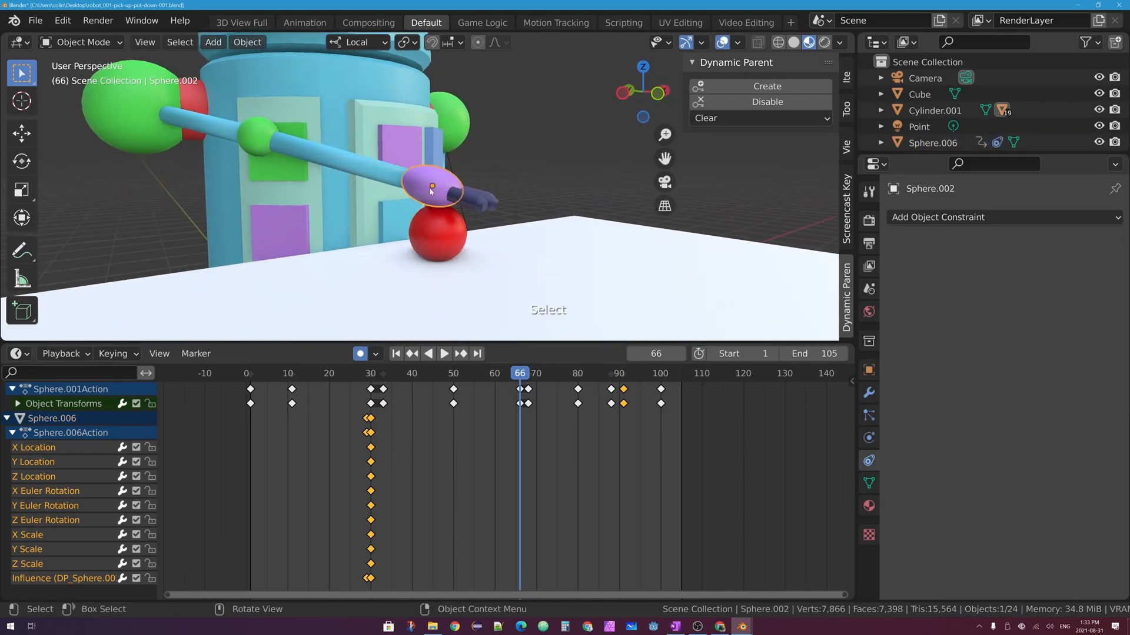
pyautogui.click(366, 171)
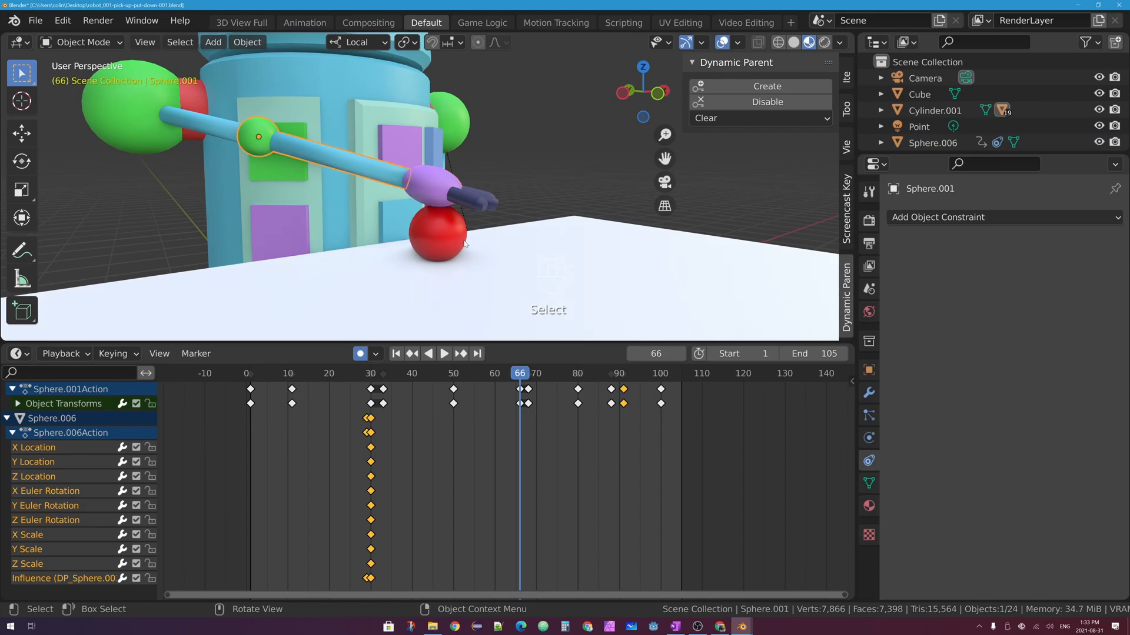
pyautogui.click(21, 160)
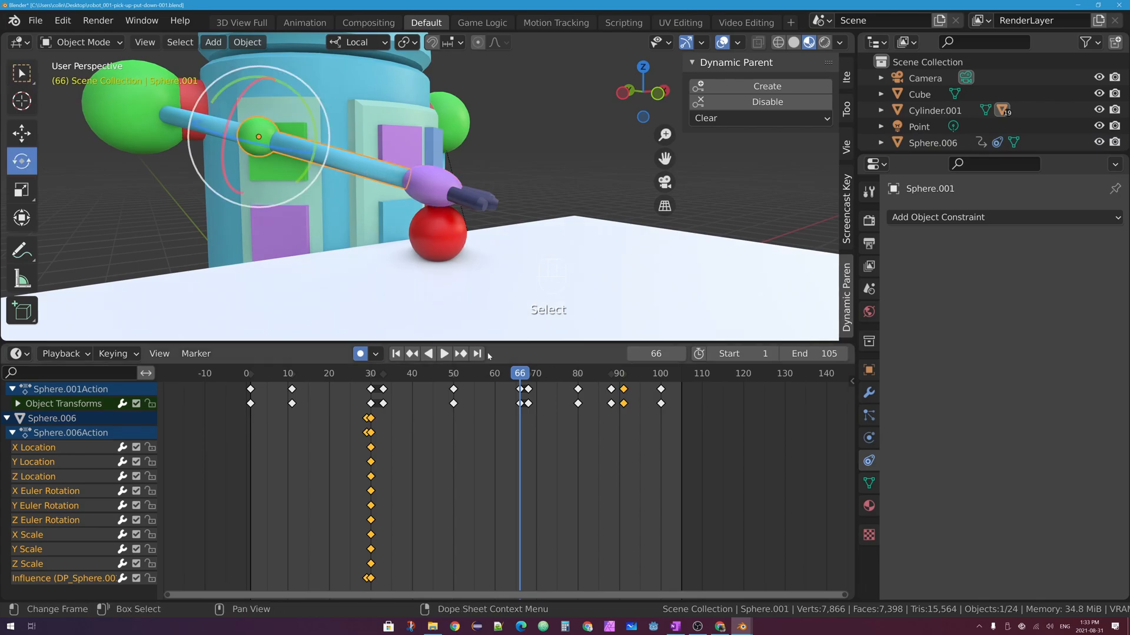
pyautogui.moveTo(292, 94); pyautogui.dragTo(293, 90)
pyautogui.moveTo(437, 149)
pyautogui.mouseDown(button='middle')
pyautogui.moveTo(457, 145)
pyautogui.moveTo(453, 155)
pyautogui.mouseUp(button='middle')
pyautogui.moveTo(217, 83); pyautogui.dragTo(219, 86)
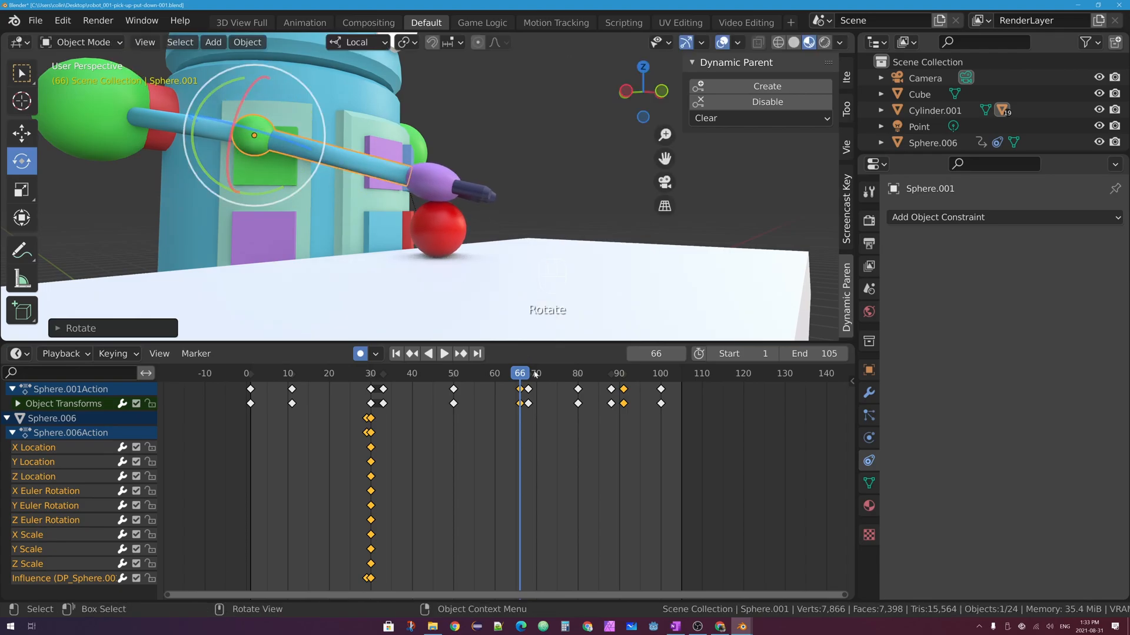
# Duplicate the forearm's frame 66 keyframe to frame 68, check the held pose and return to frame 66
pyautogui.click(521, 393)
pyautogui.press('shift')
pyautogui.hotkey('shift', 'd')
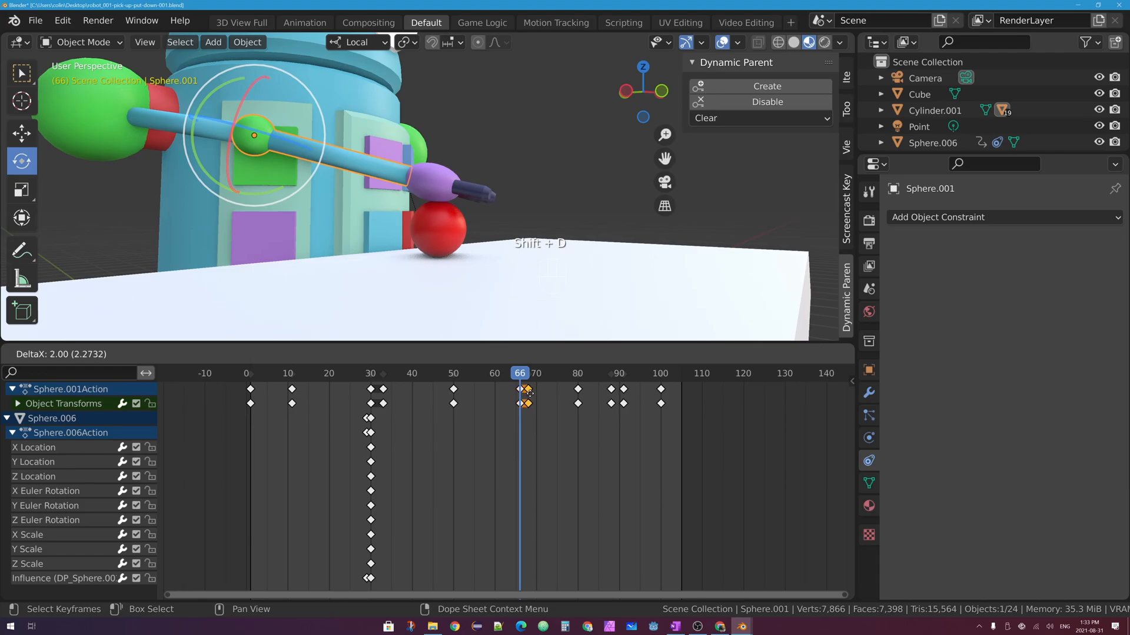
pyautogui.click(531, 396)
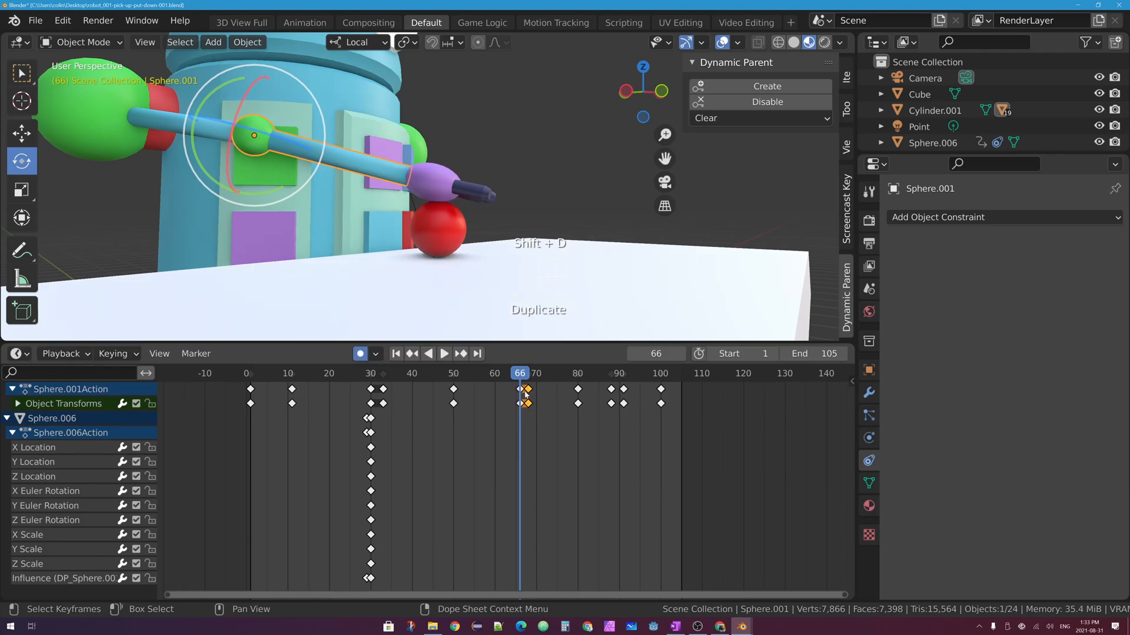
pyautogui.press('space')
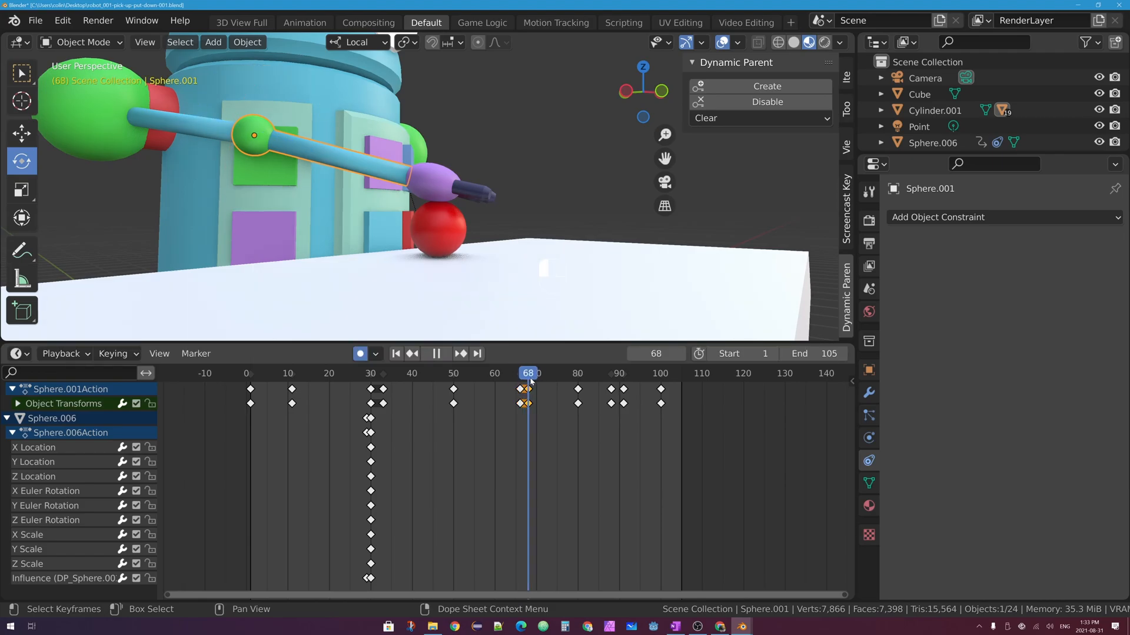
pyautogui.press('Escape')
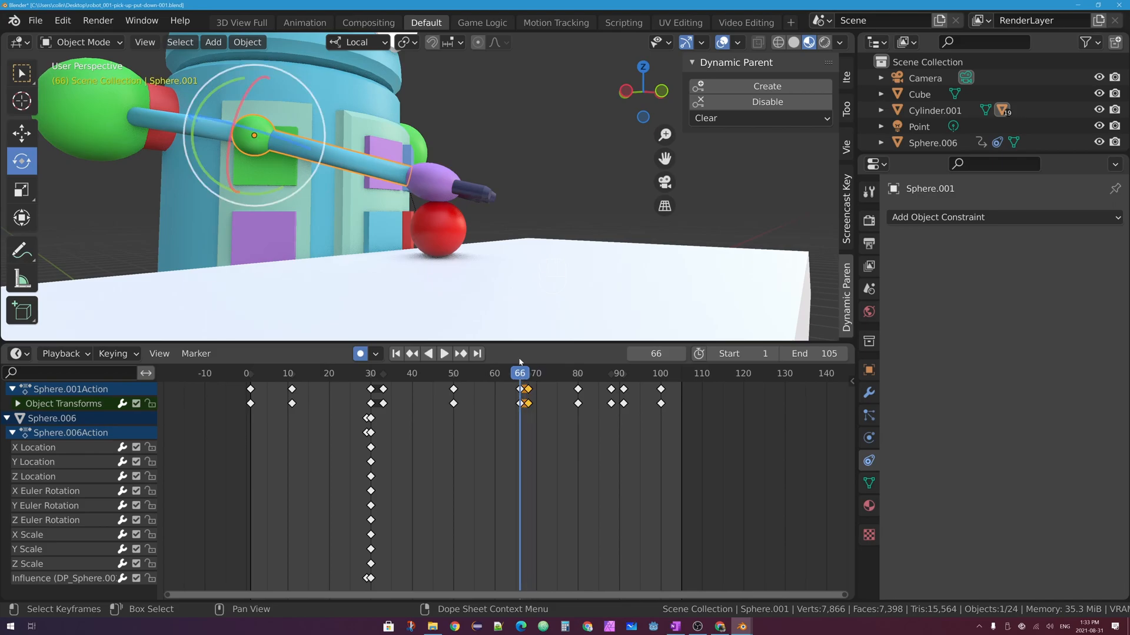
# Select the red ball and disable its dynamic parent at frame 66
pyautogui.click(443, 215)
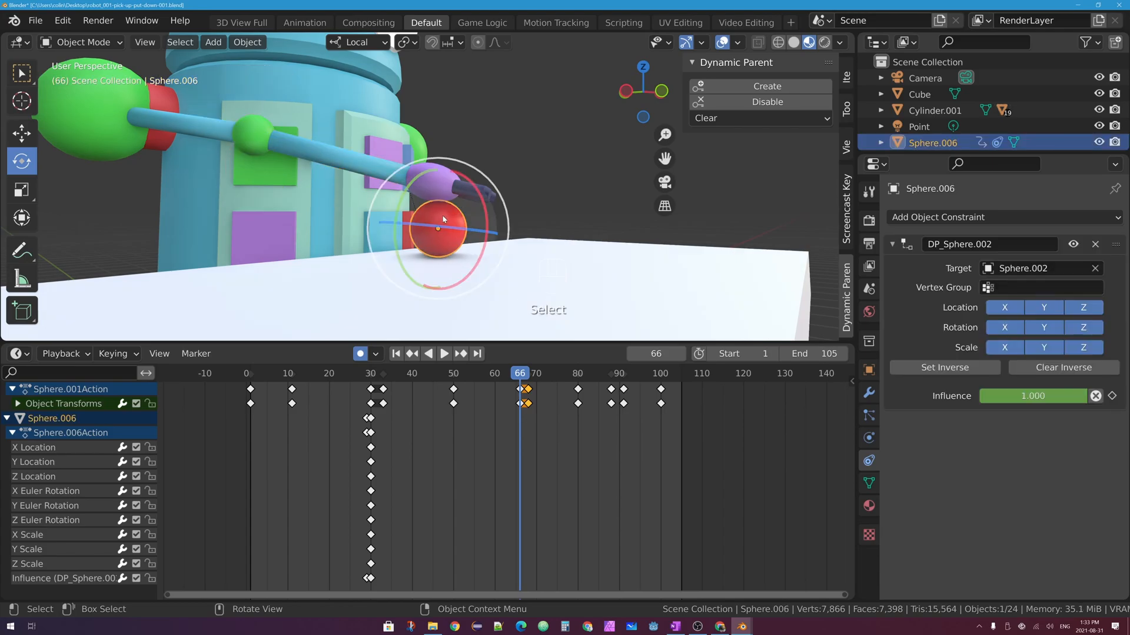
pyautogui.click(750, 104)
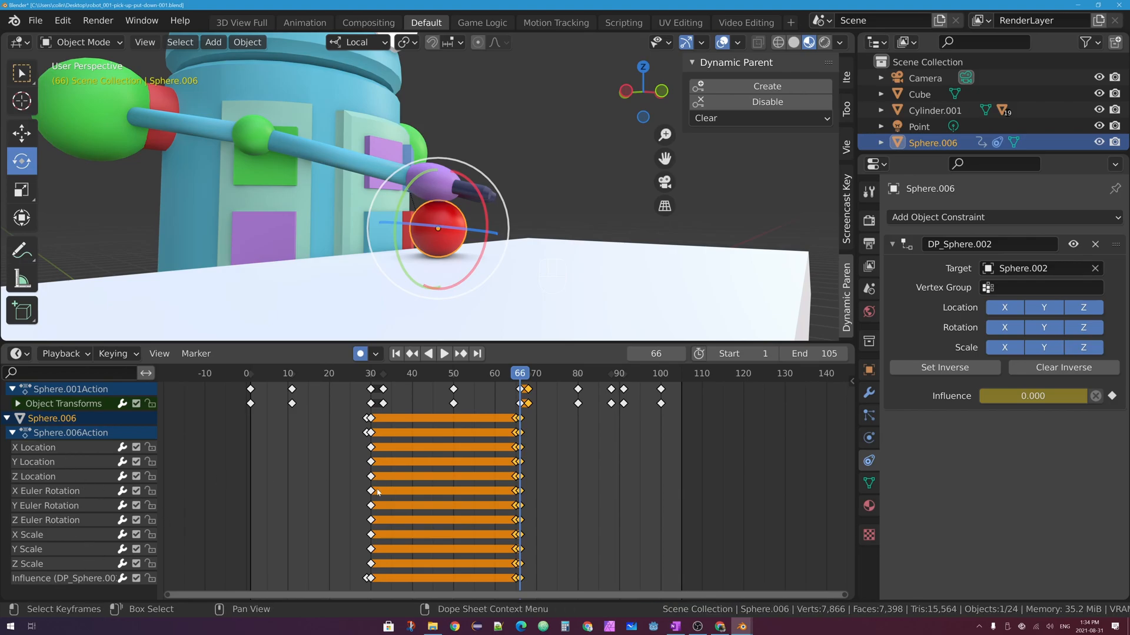
pyautogui.moveTo(524, 381)
pyautogui.mouseDown()
pyautogui.moveTo(585, 379)
pyautogui.moveTo(370, 380)
pyautogui.moveTo(533, 379)
pyautogui.moveTo(519, 378)
pyautogui.mouseUp()
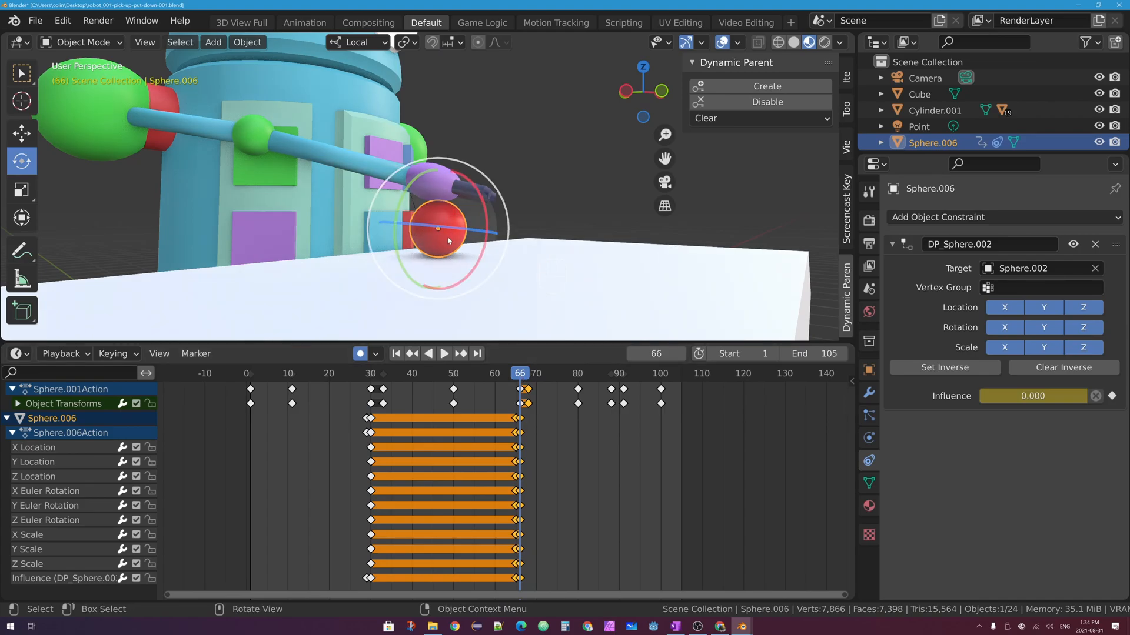
# Review the parenting selections, with hand and ball at frame 29 and only the ball at frame 66
pyautogui.click(368, 377)
pyautogui.press('space')
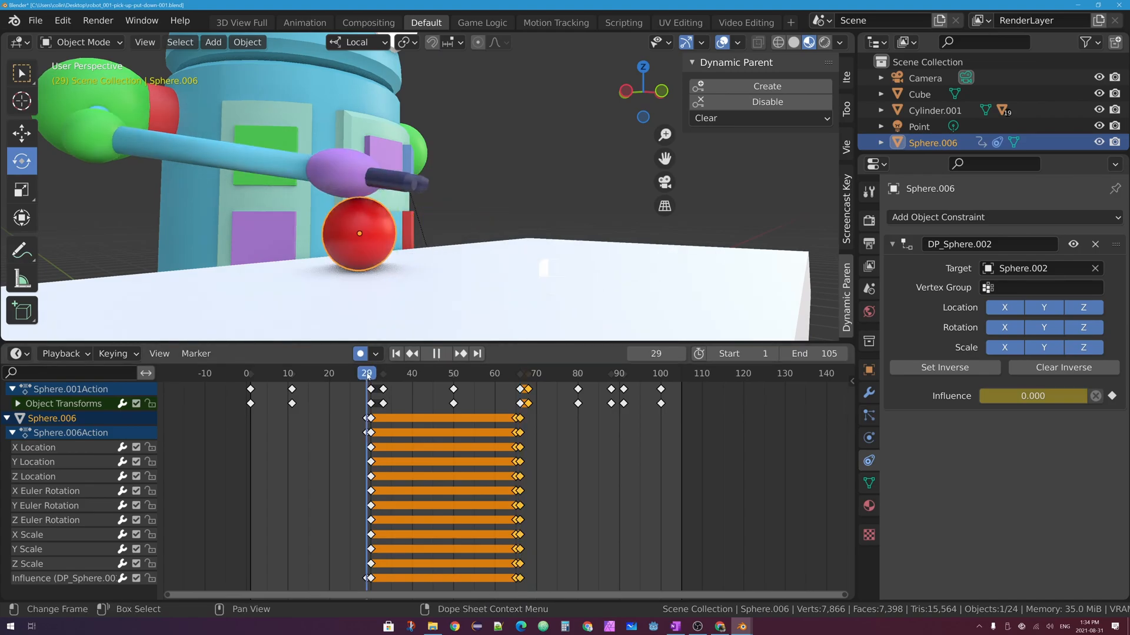
pyautogui.click(336, 162)
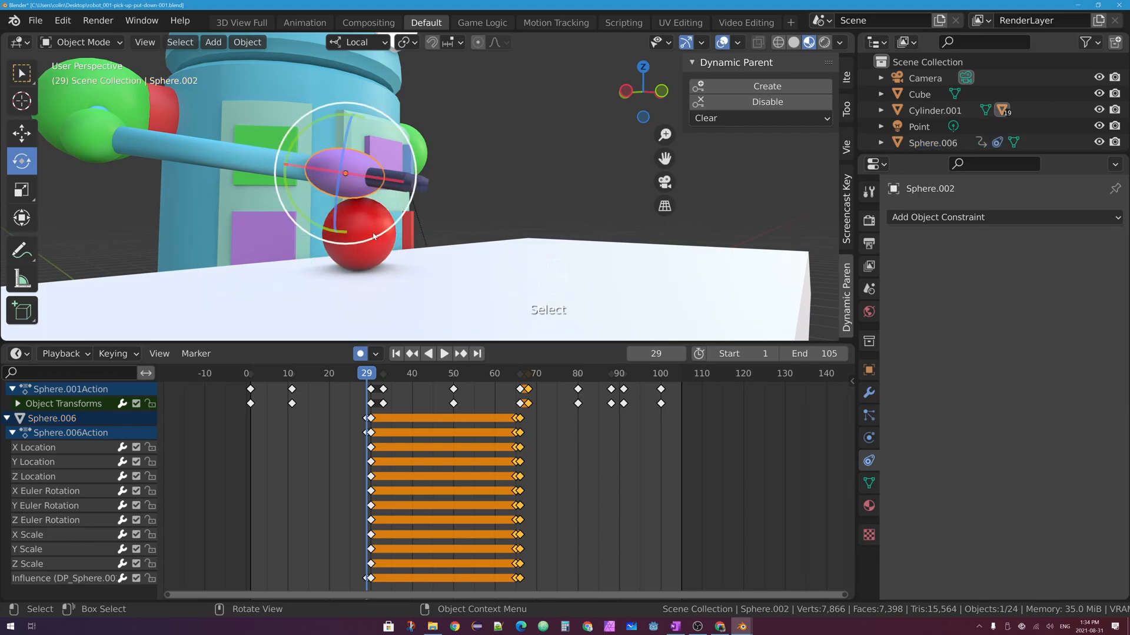
pyautogui.click(374, 235)
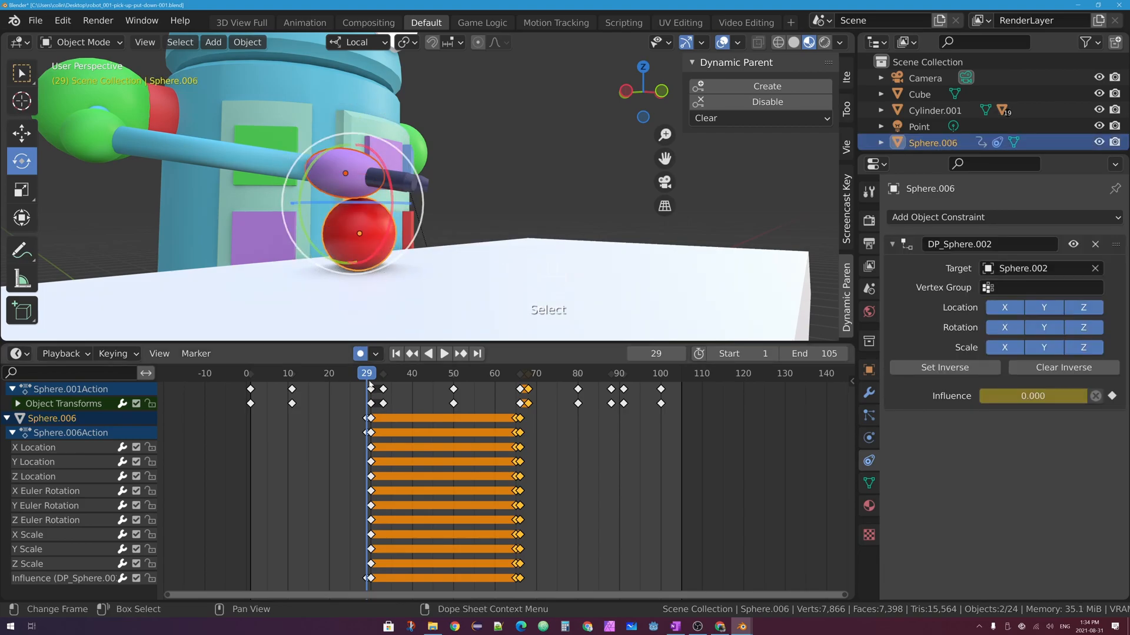
pyautogui.moveTo(516, 375); pyautogui.dragTo(520, 375)
pyautogui.click(441, 232)
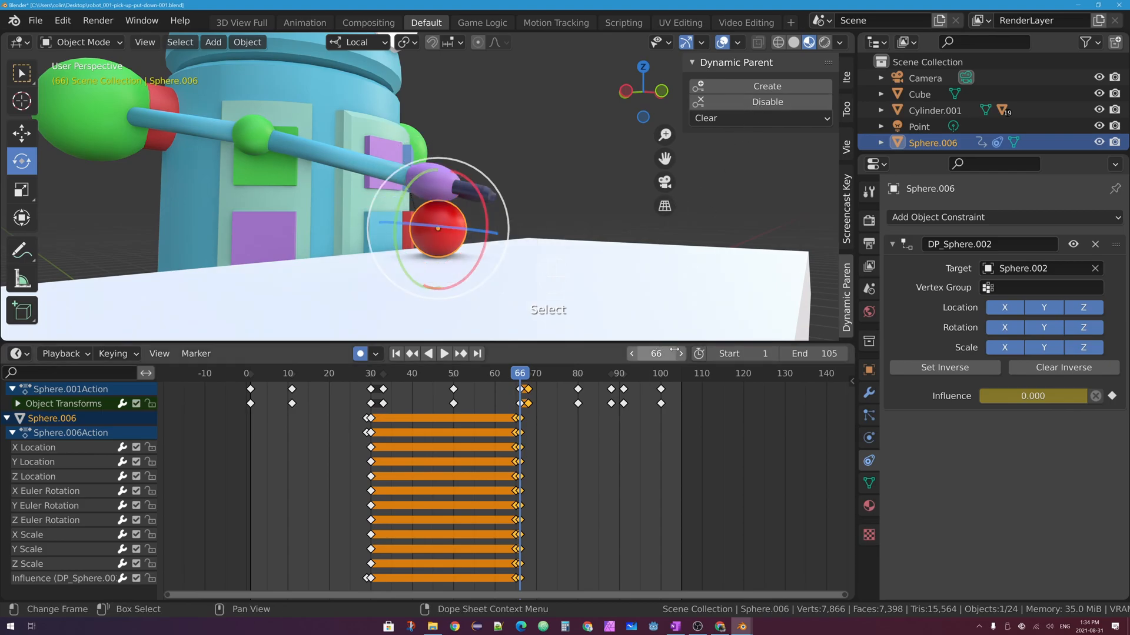
# Play the whole animation from frame 1 to check how the robot picks up and puts down the ball
pyautogui.scroll(-5, 447, 217)
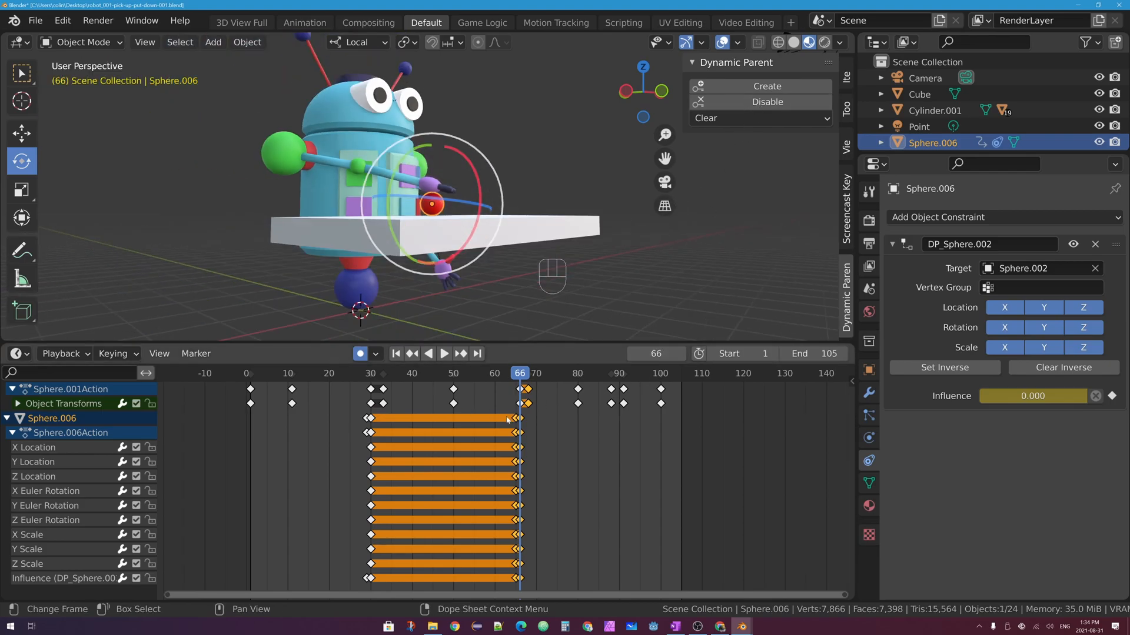
pyautogui.moveTo(472, 376); pyautogui.dragTo(250, 376)
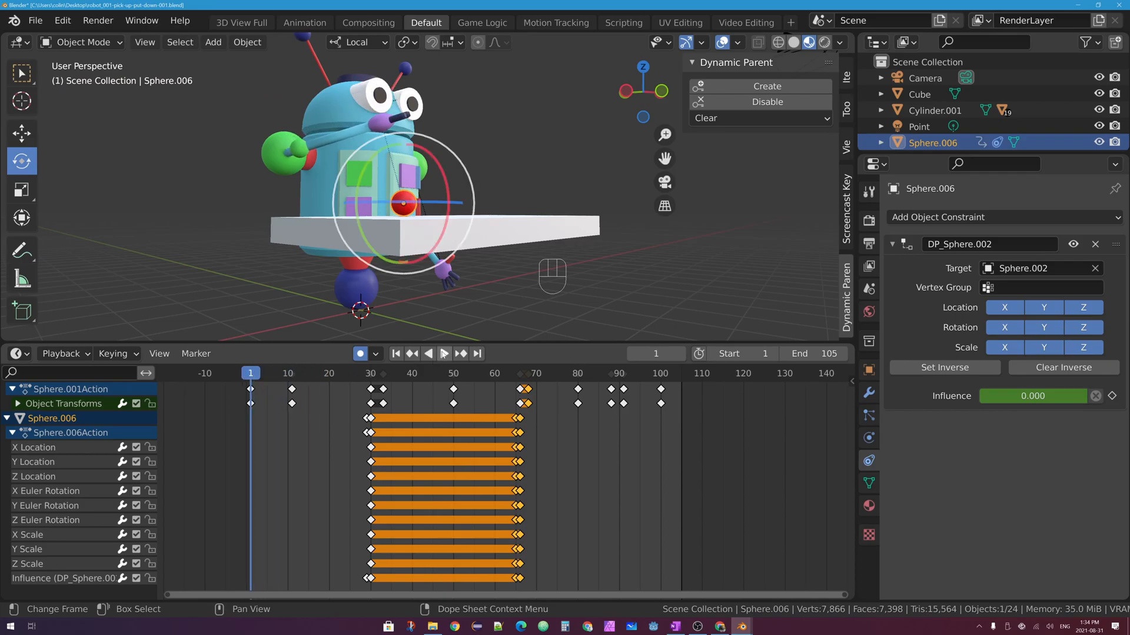
pyautogui.moveTo(439, 300); pyautogui.dragTo(472, 289, button='middle')
pyautogui.press('space')
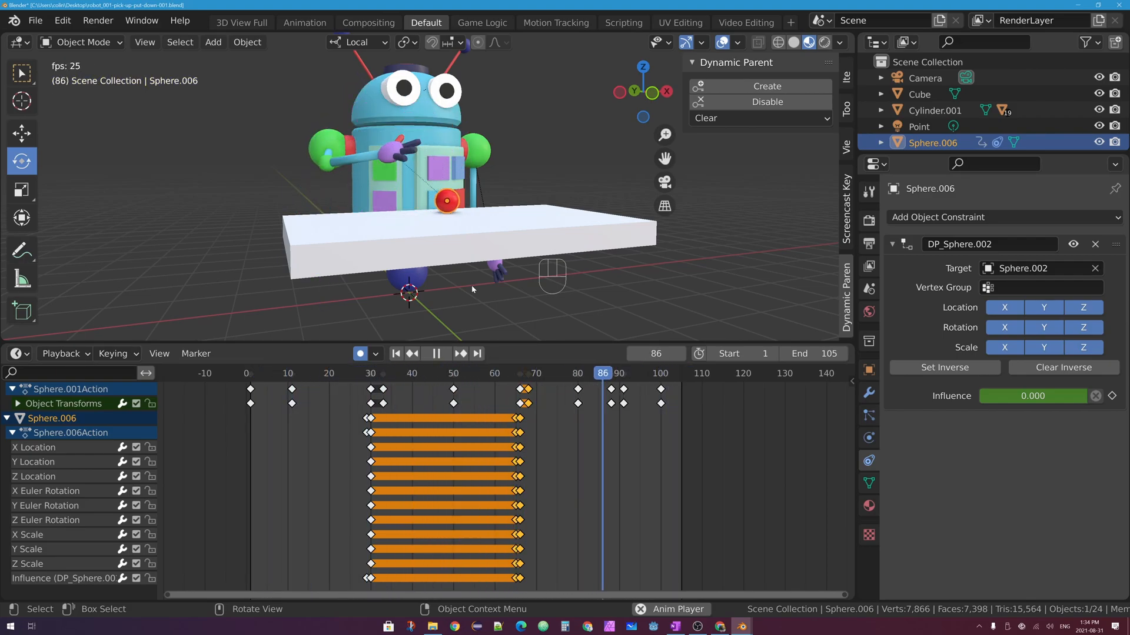
pyautogui.press('space')
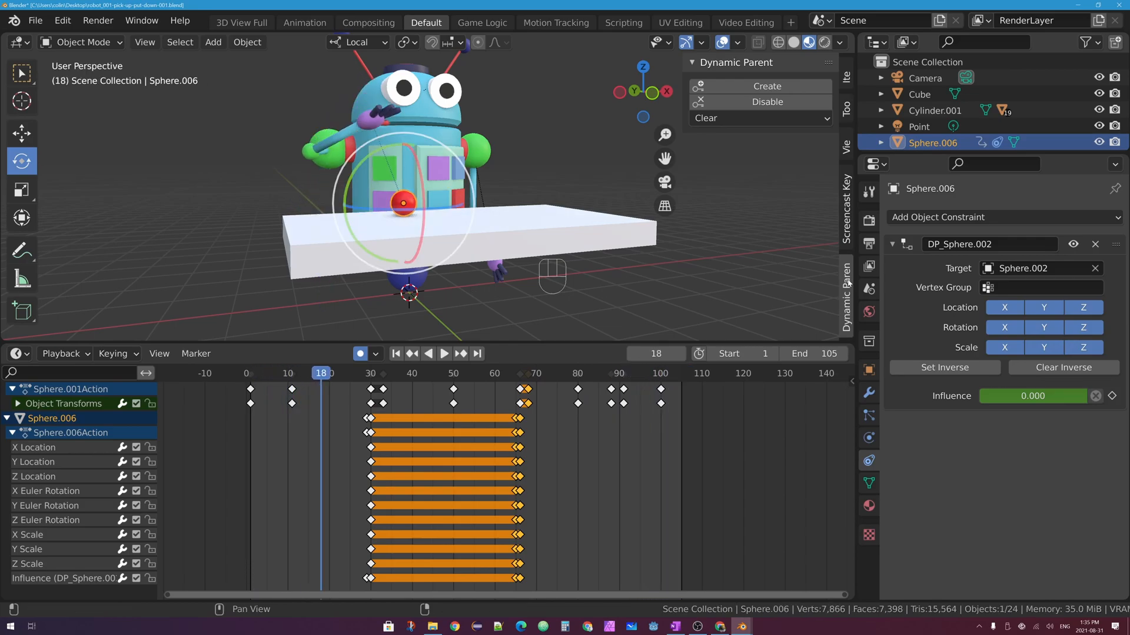